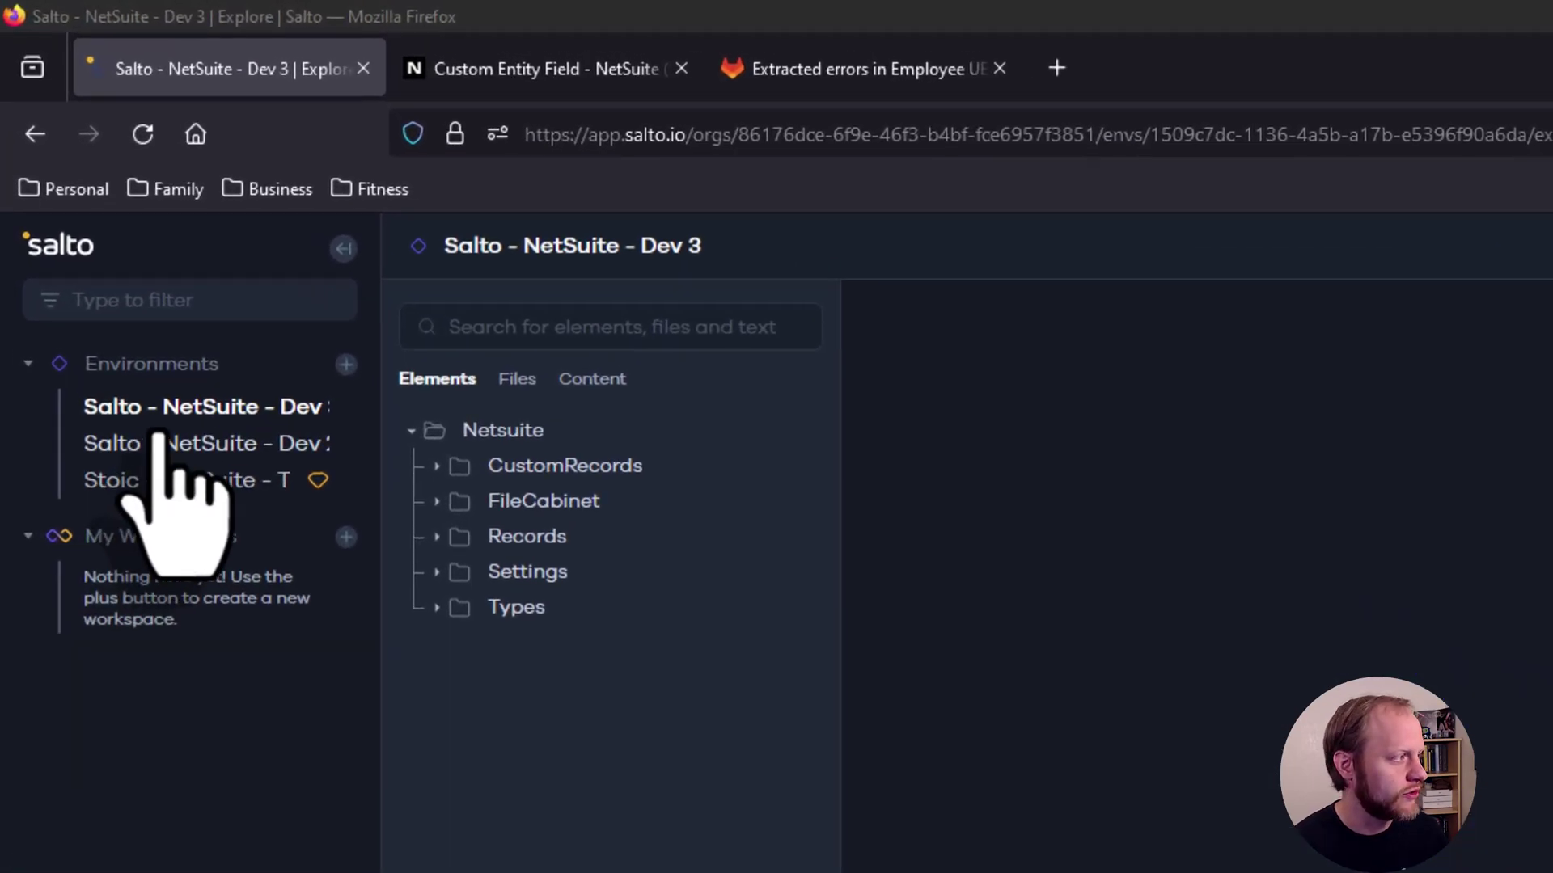
# - Search Dev 3's elements for 'manager' and open the Manager Reviewed field to see its dependencies
pyautogui.click(77, 174)
pyautogui.click(618, 349)
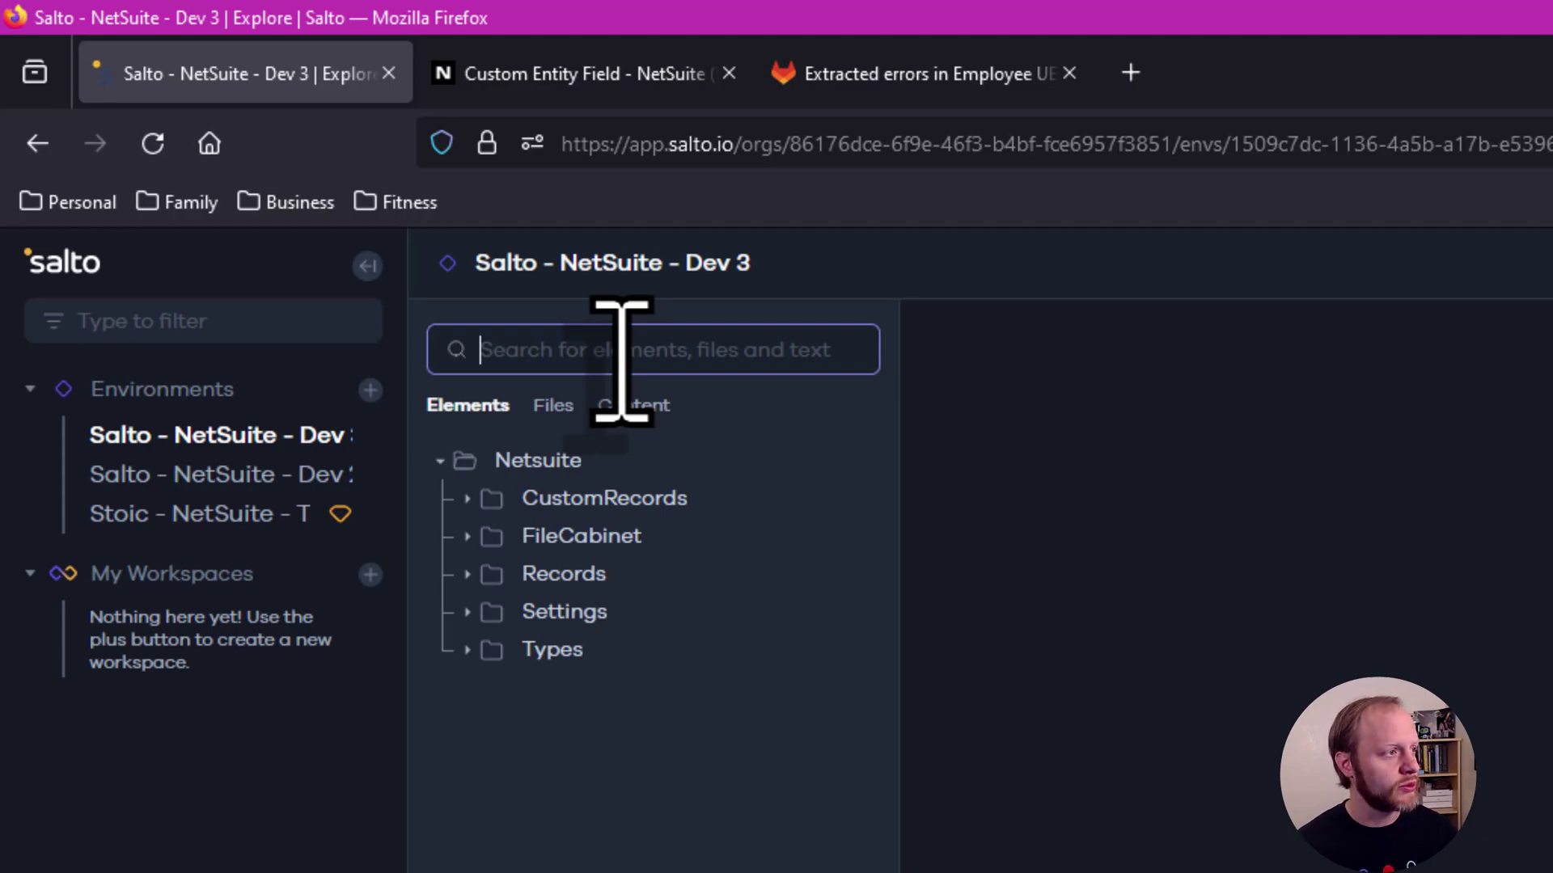
pyautogui.click(582, 363)
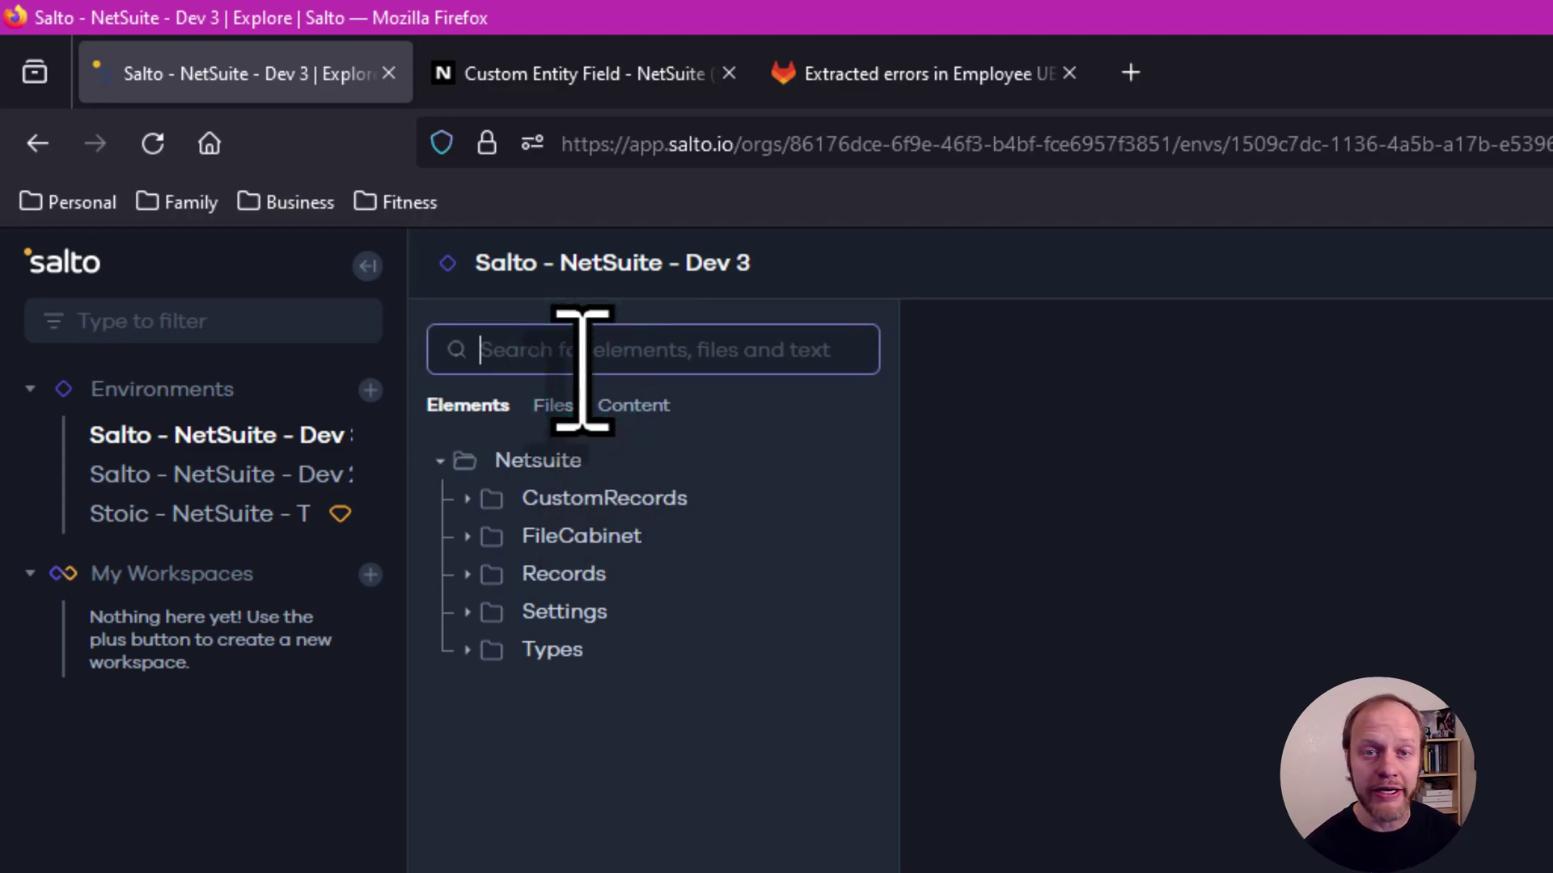
pyautogui.write('manager')
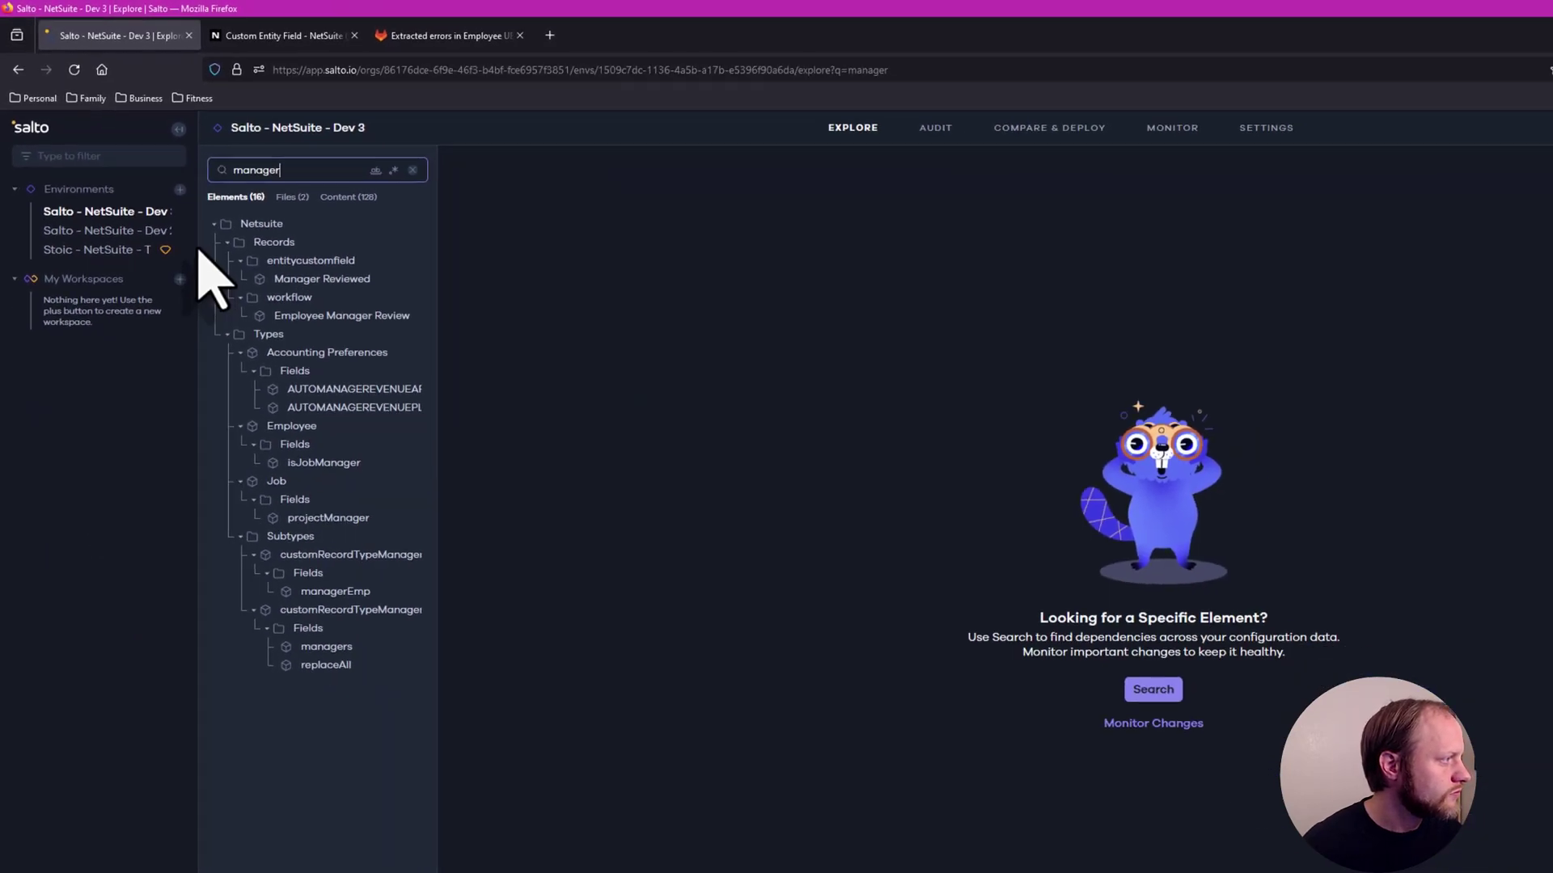
pyautogui.click(261, 230)
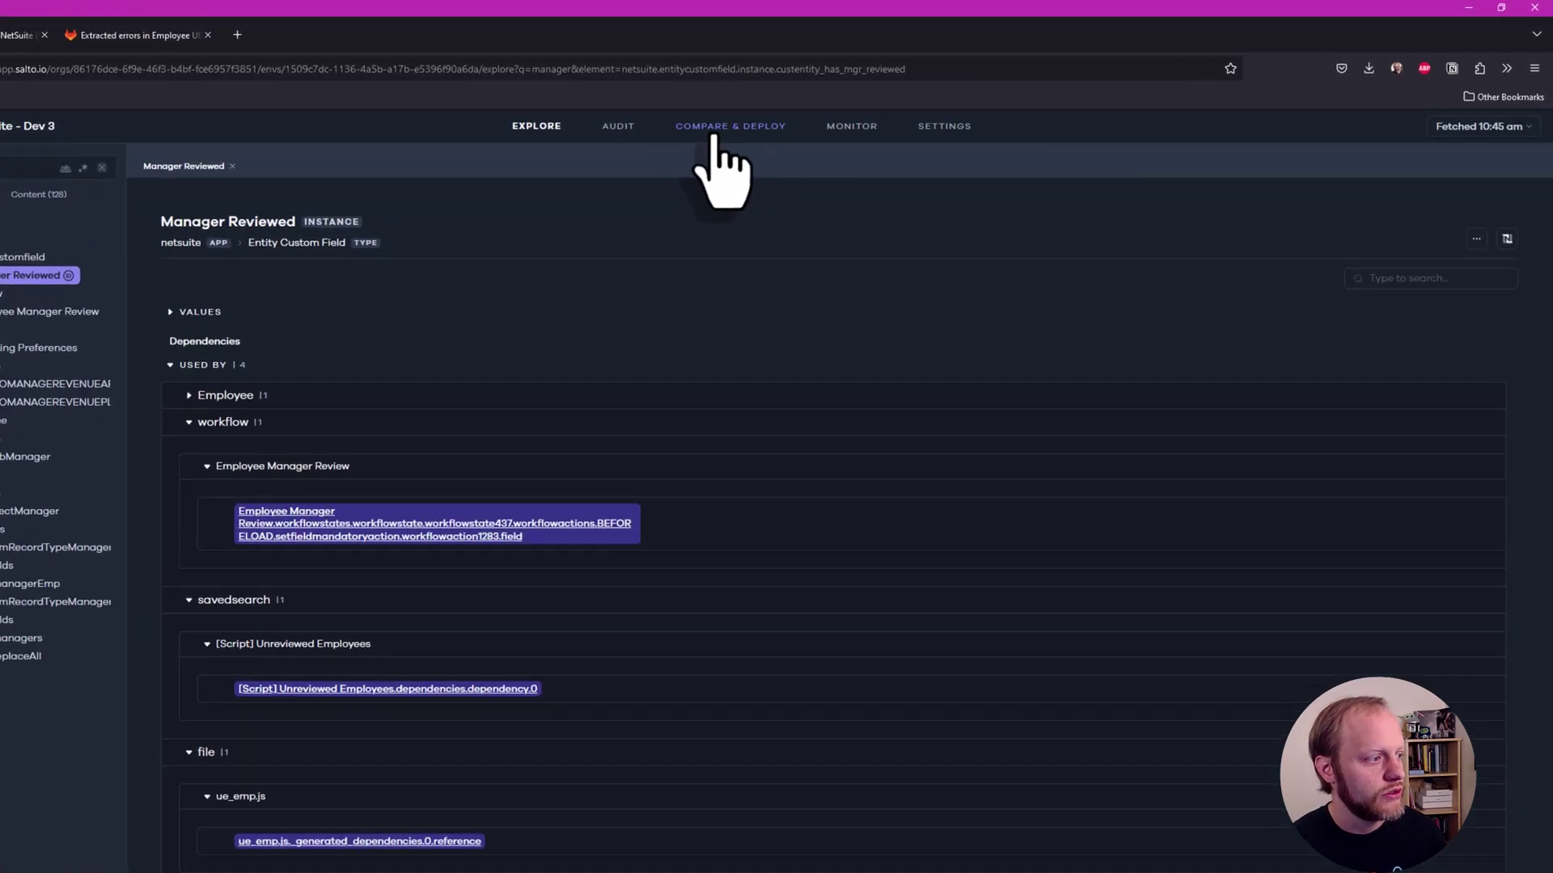
# - Start a new comparison with Dev 3 as source and Dev 2 as target
pyautogui.click(851, 108)
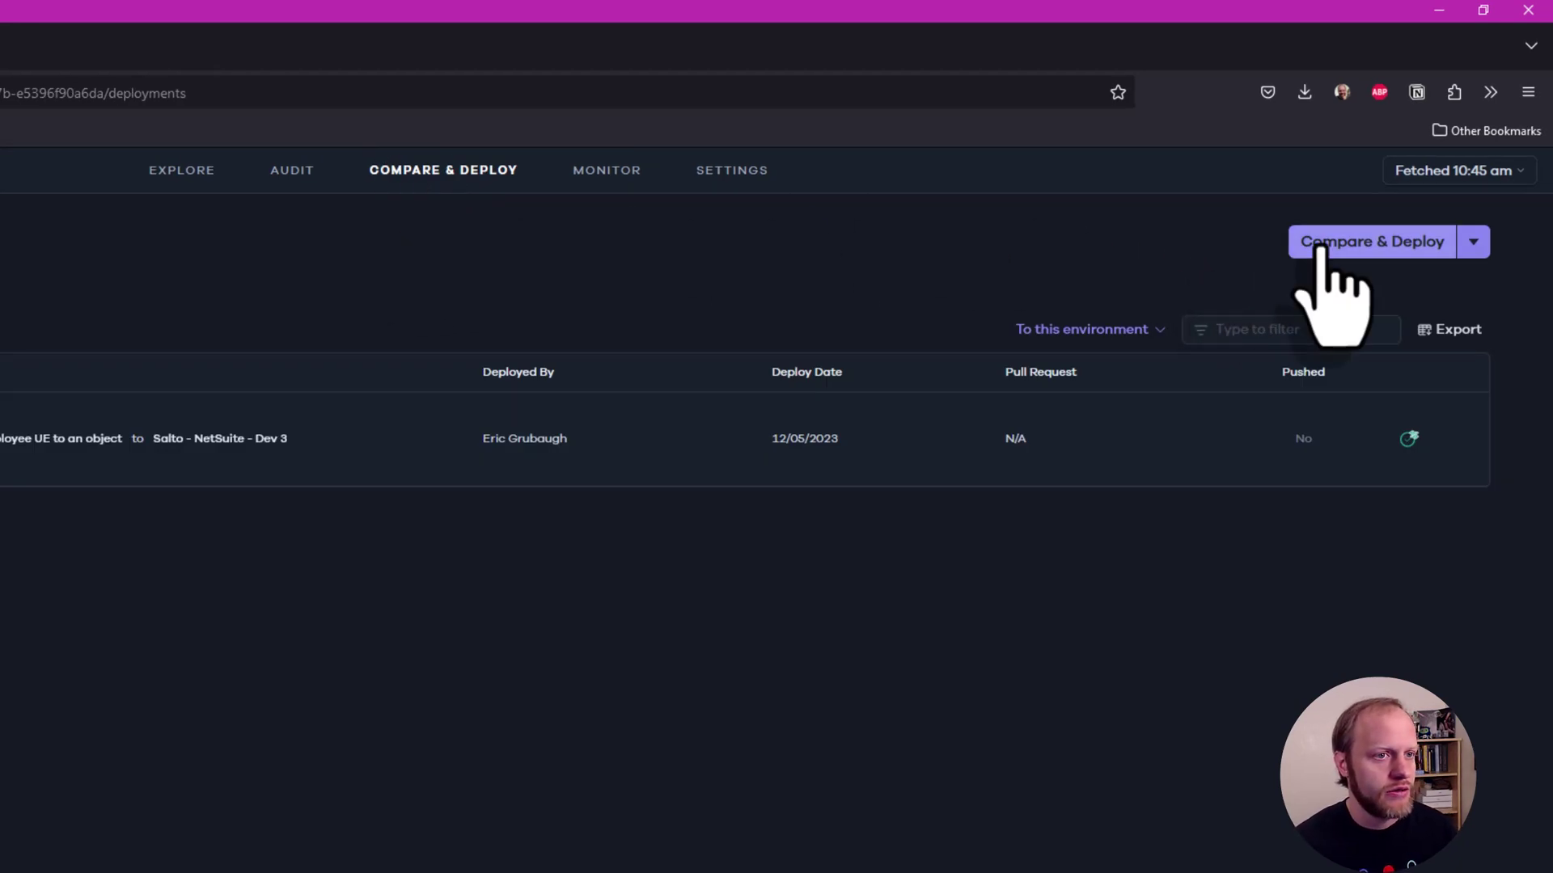
pyautogui.click(1326, 247)
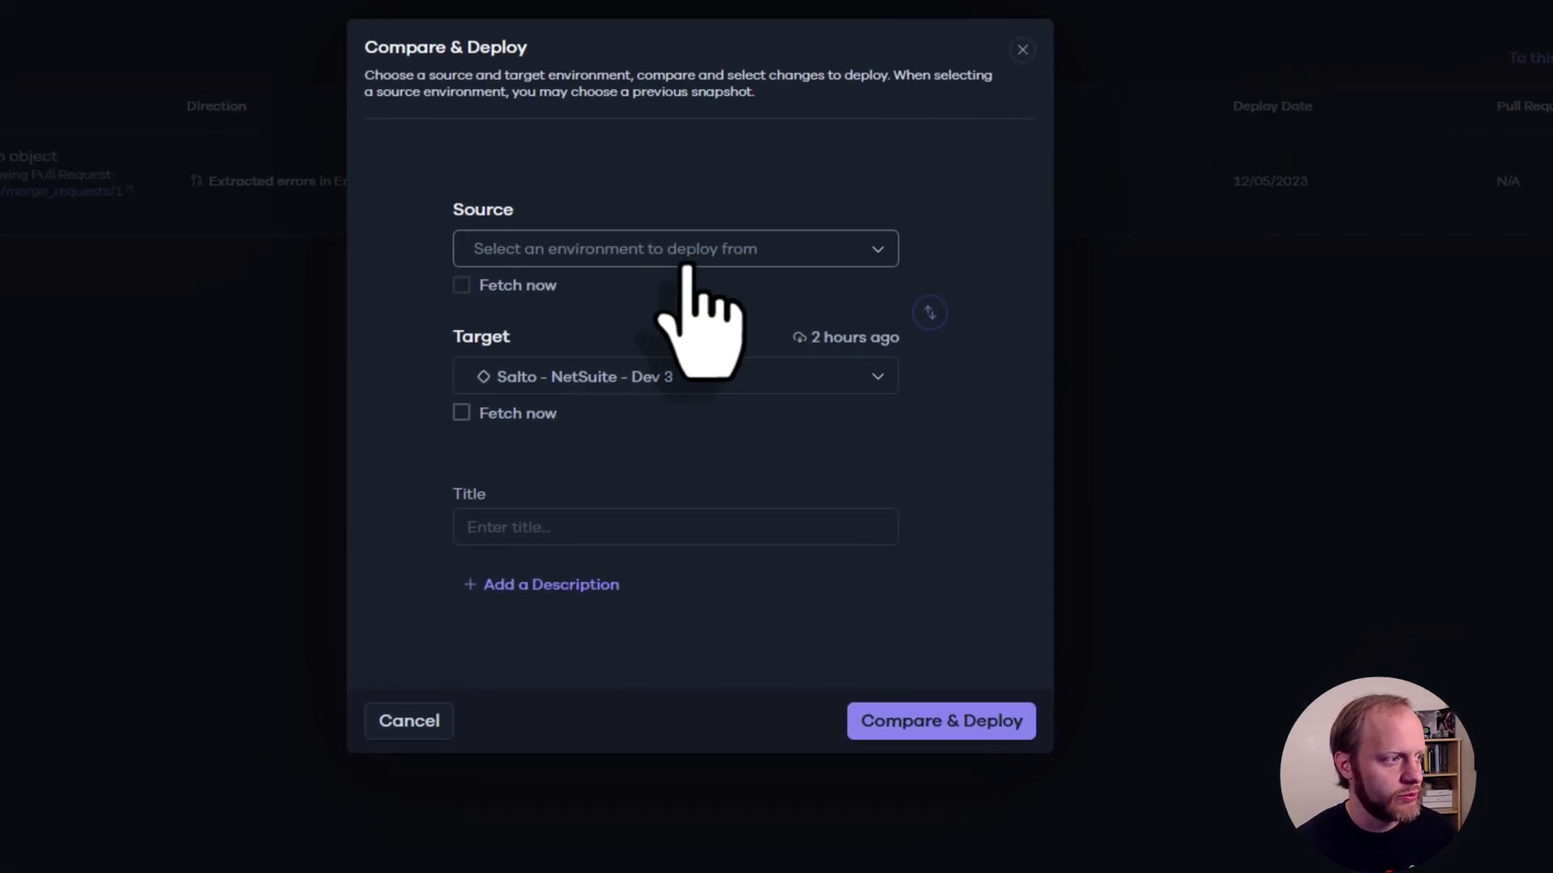
pyautogui.click(686, 252)
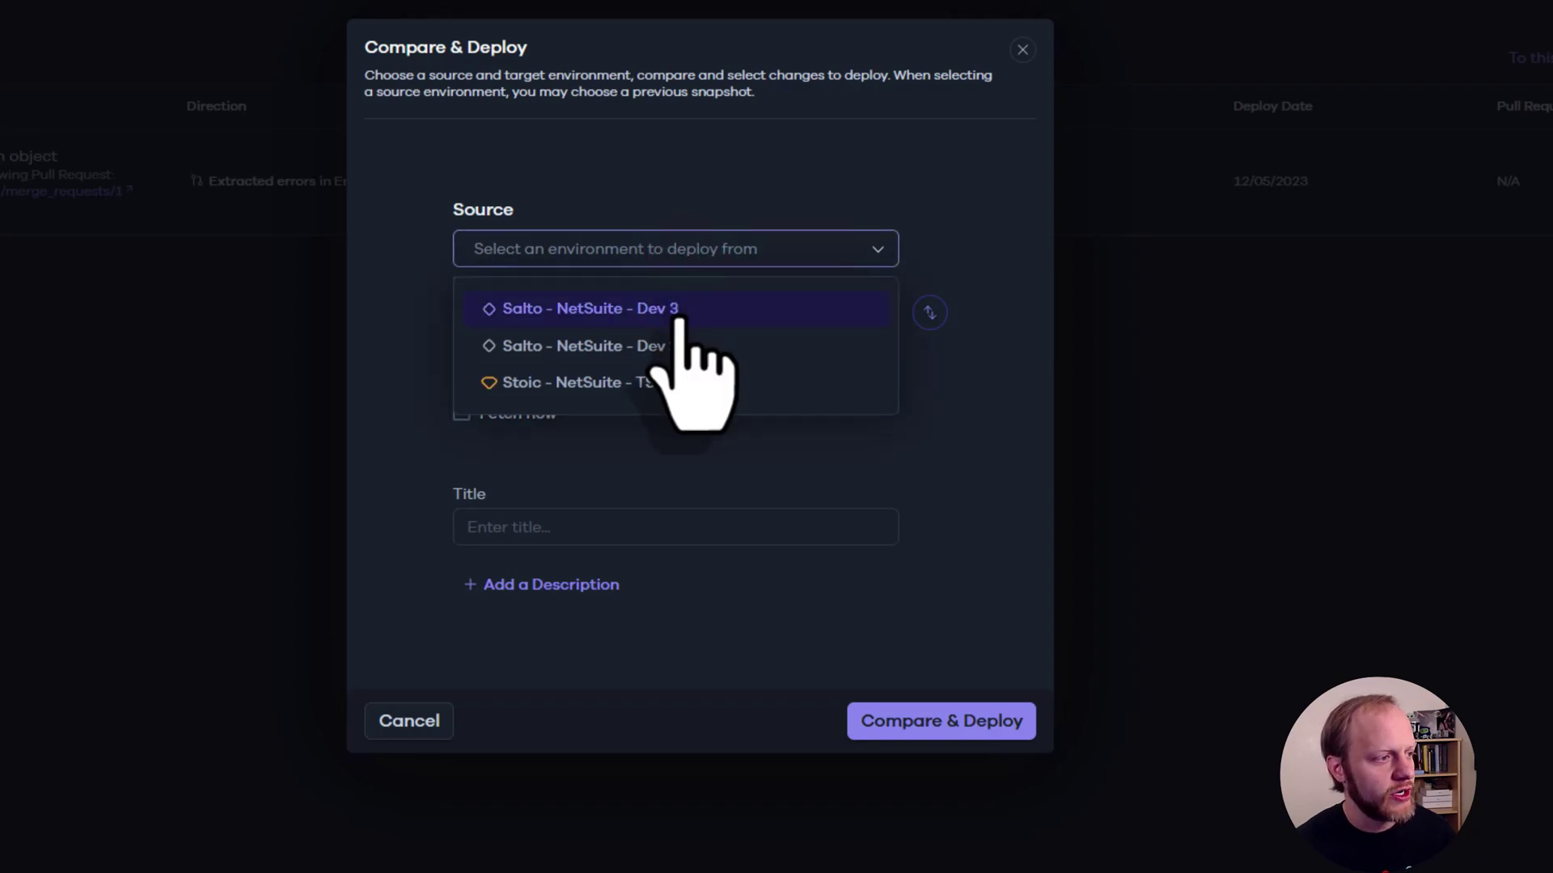
pyautogui.click(686, 306)
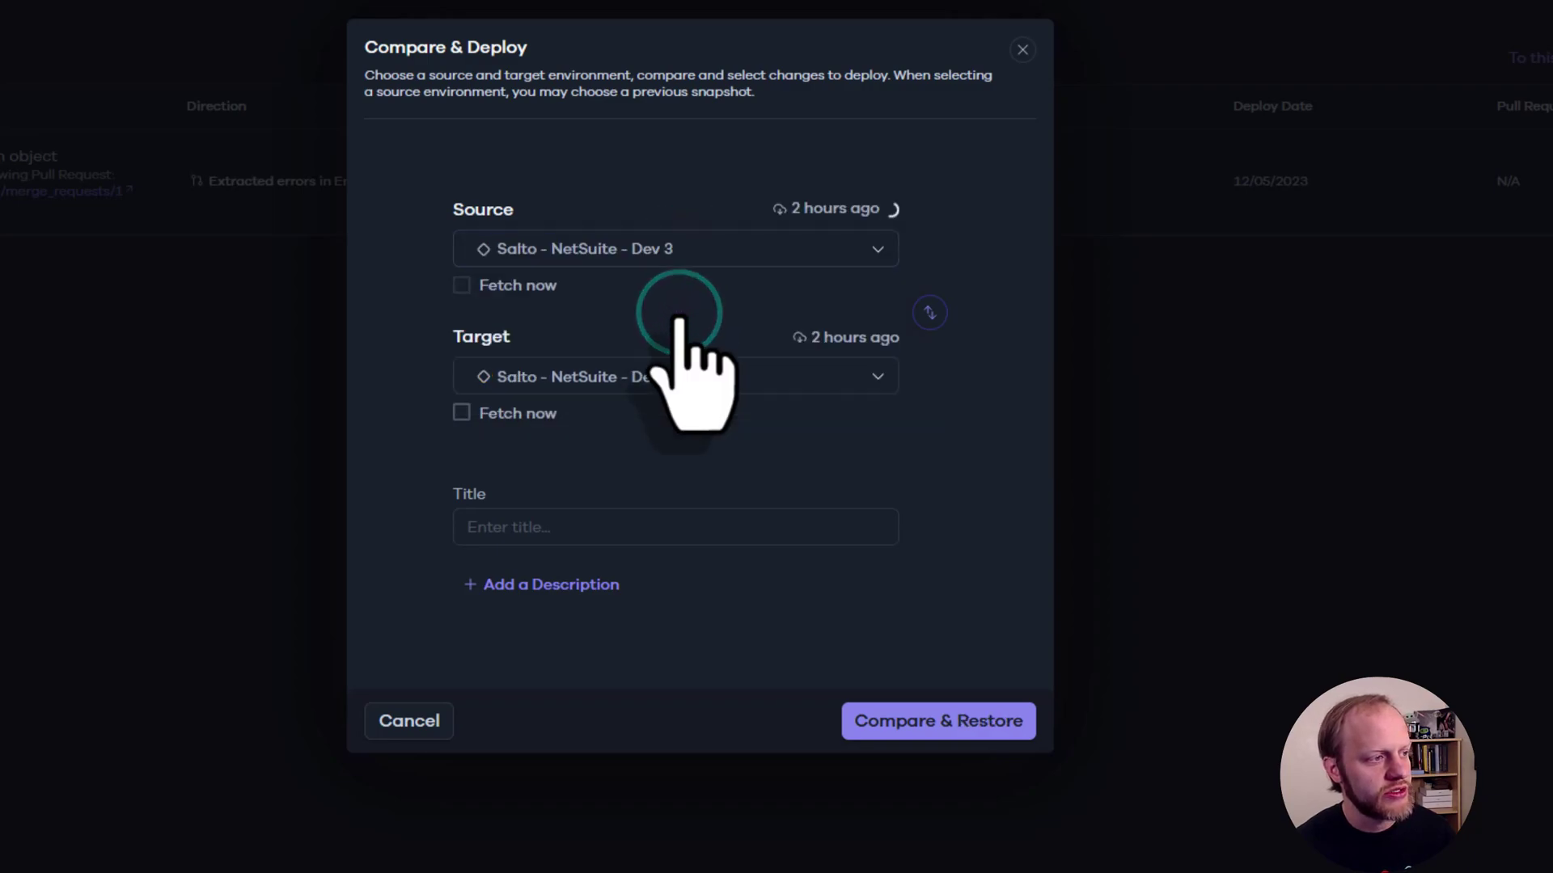
pyautogui.click(594, 380)
pyautogui.click(667, 473)
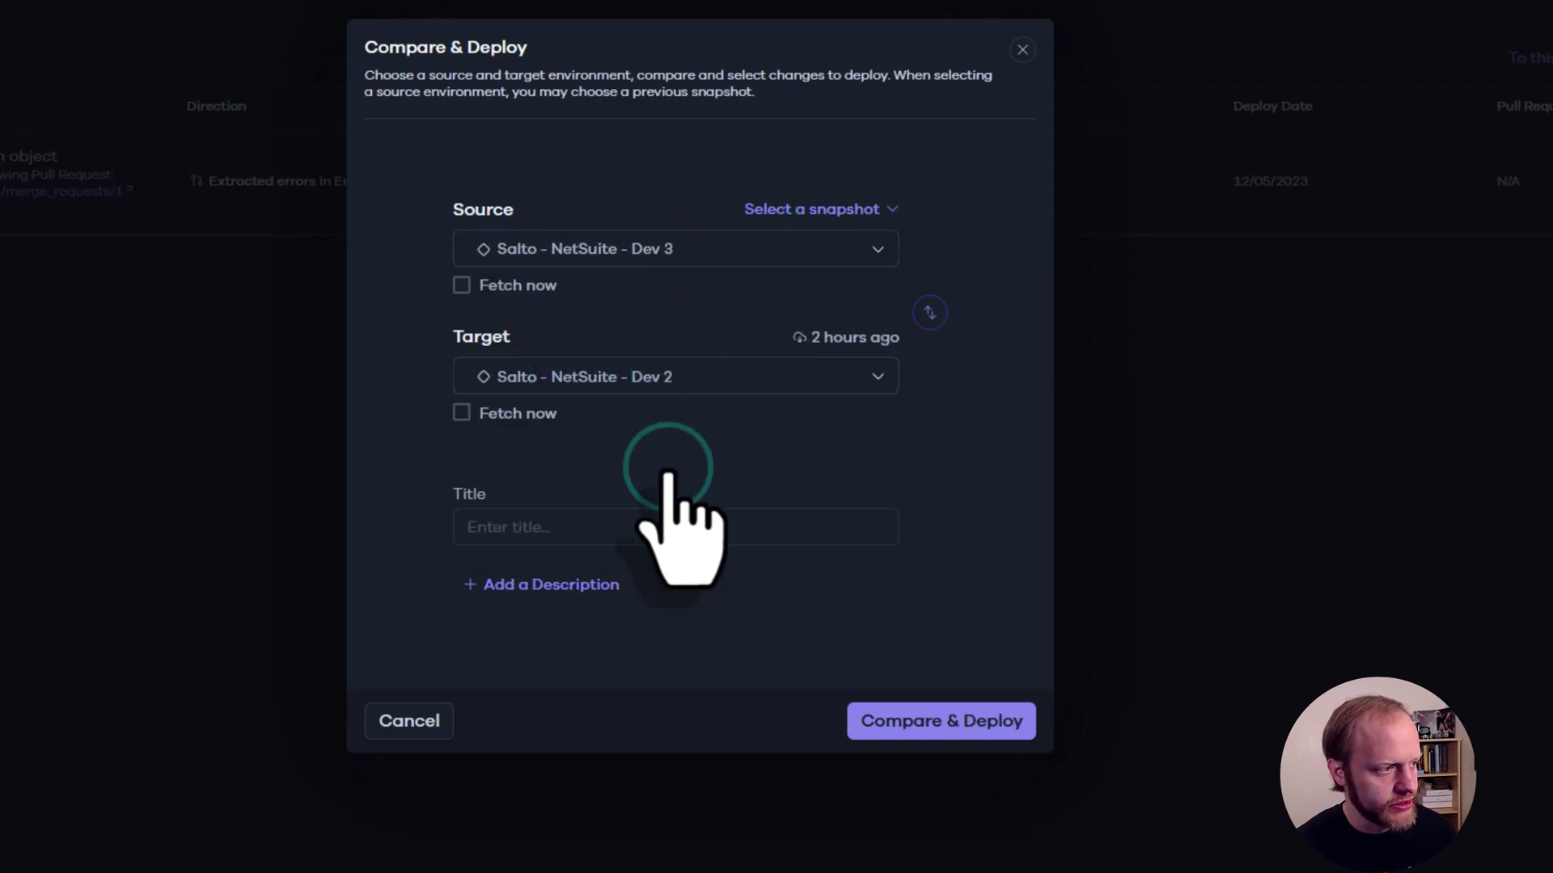
# - Enable Fetch now for both environments and compare from Dev 3's latest snapshot
pyautogui.click(462, 285)
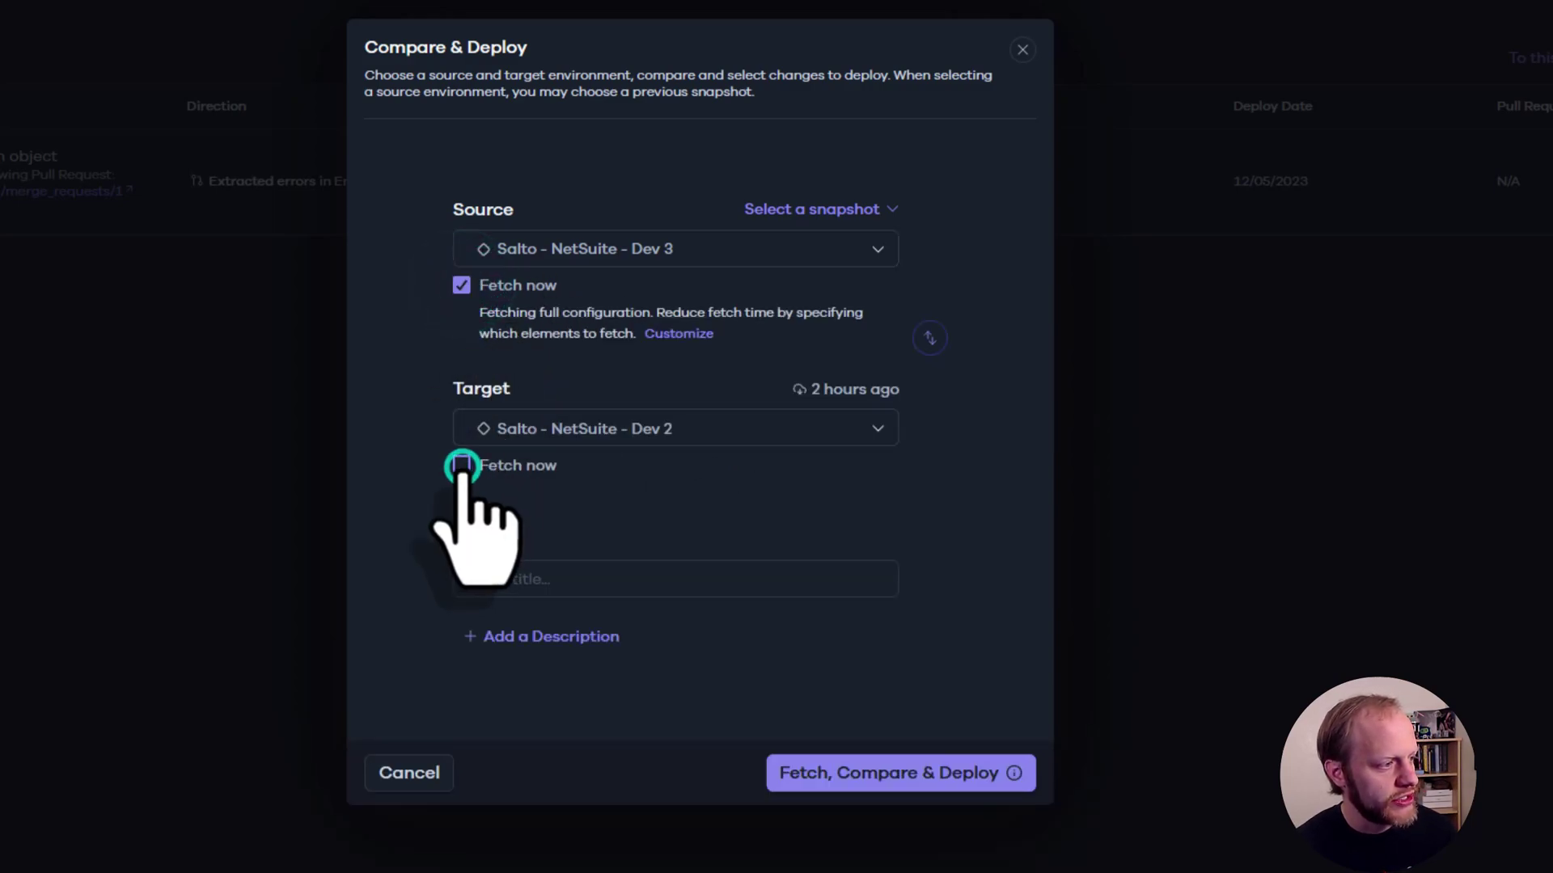
pyautogui.click(461, 465)
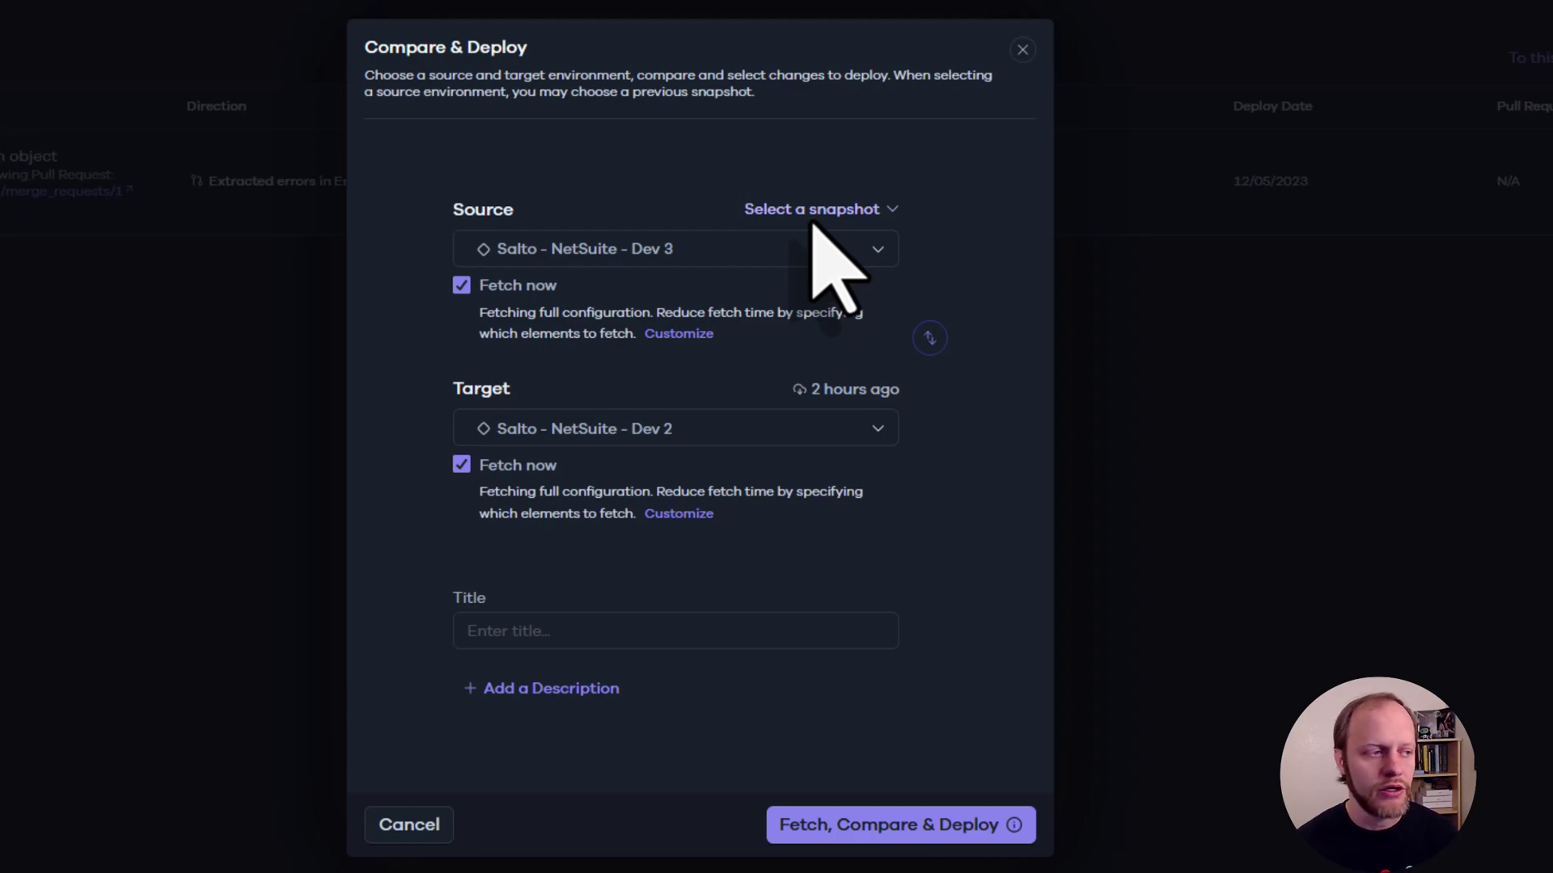
pyautogui.click(807, 209)
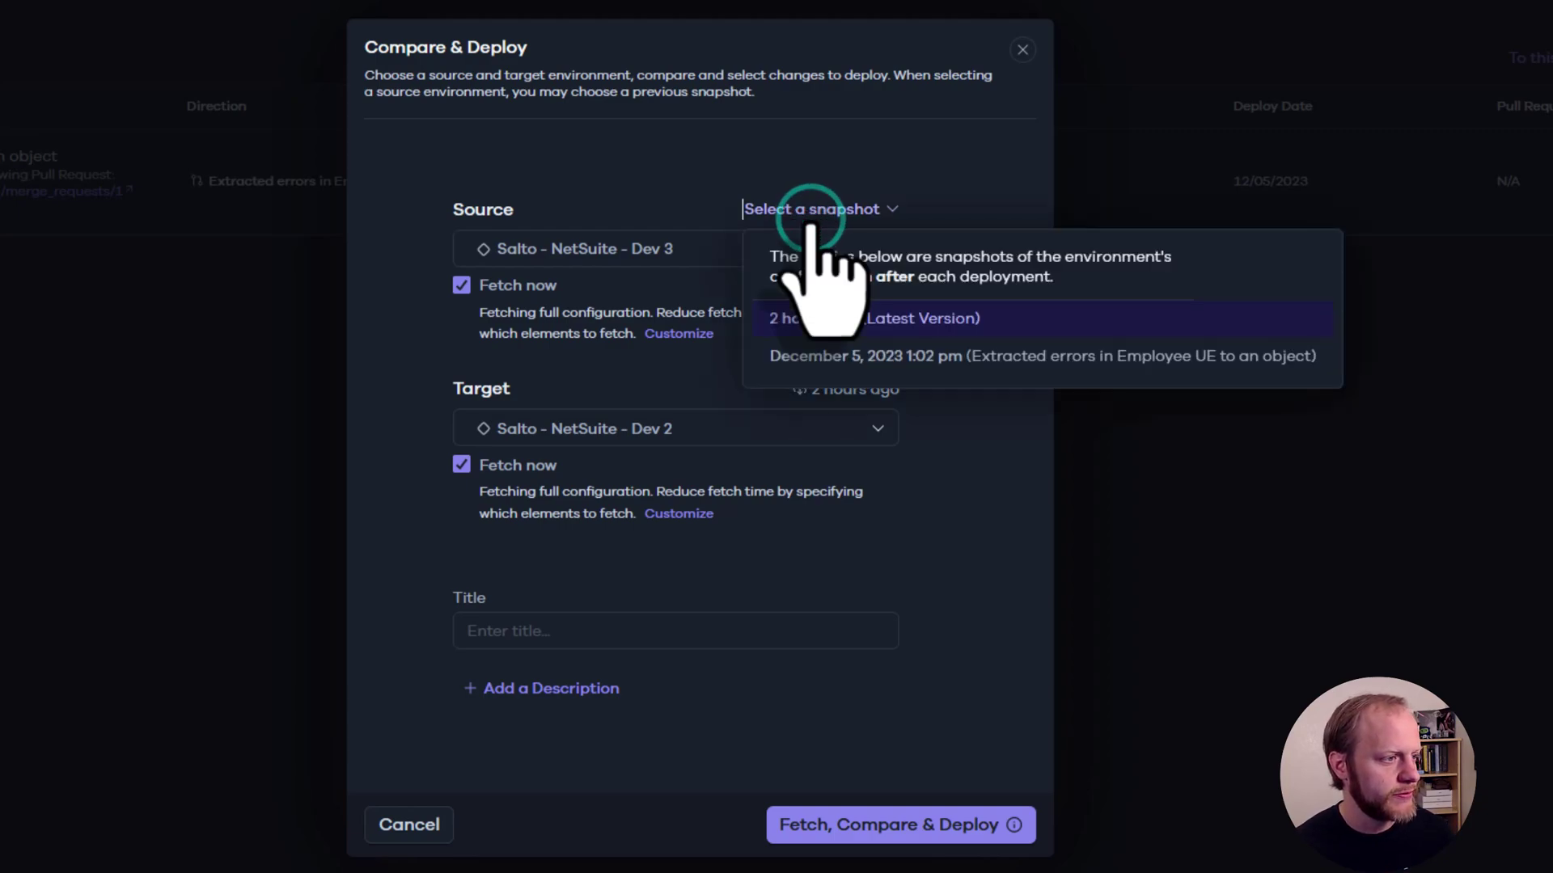
pyautogui.click(867, 317)
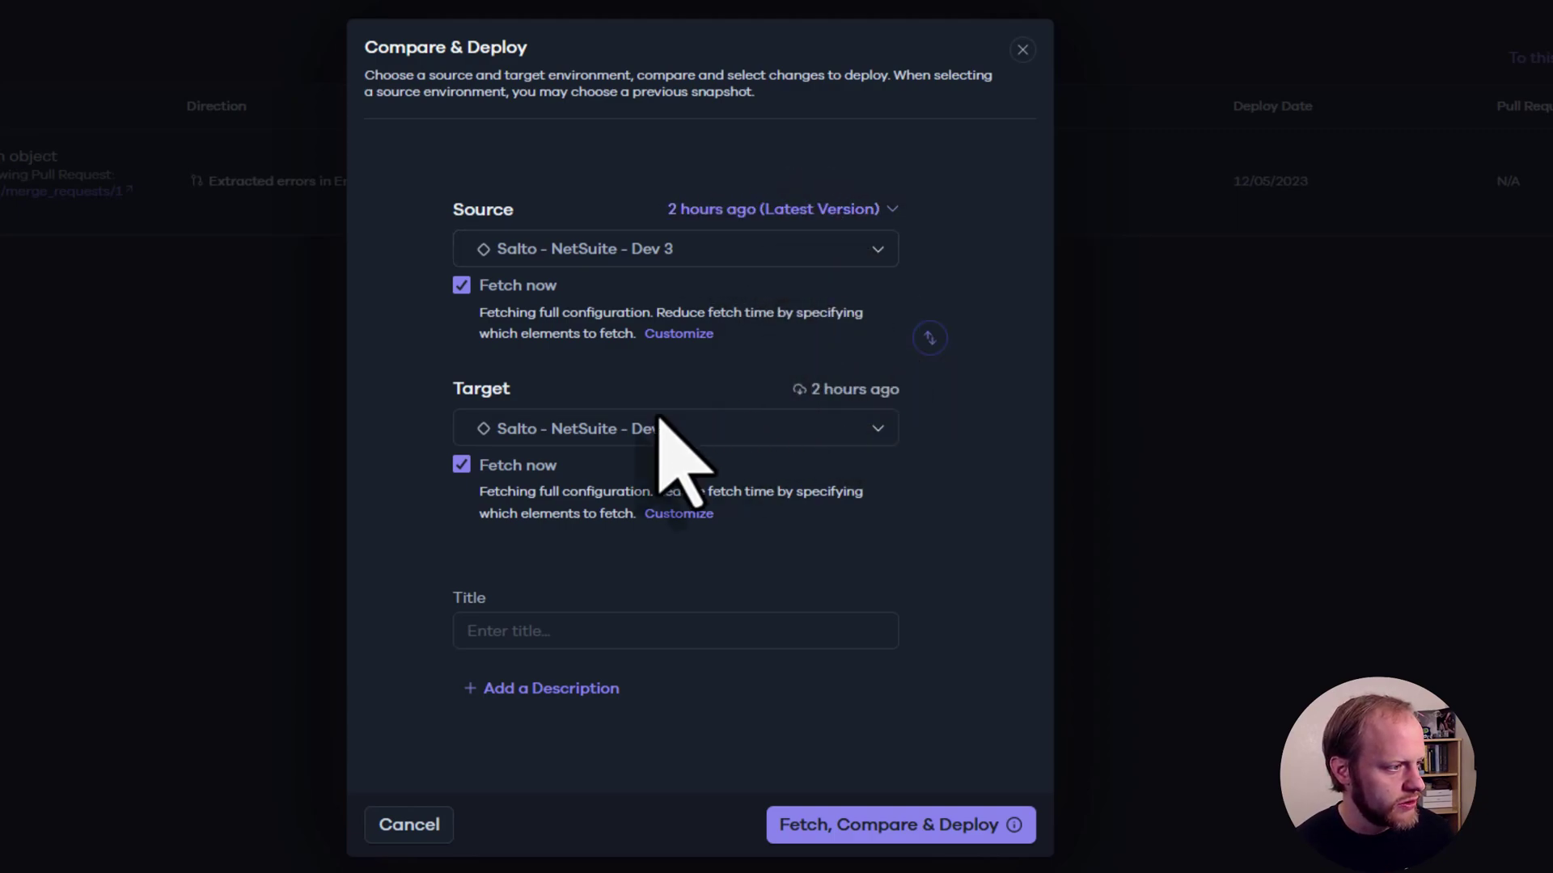
# - Title the deployment '[EE] Admin Changes for Employee Enhancements' and add a description box
pyautogui.click(556, 633)
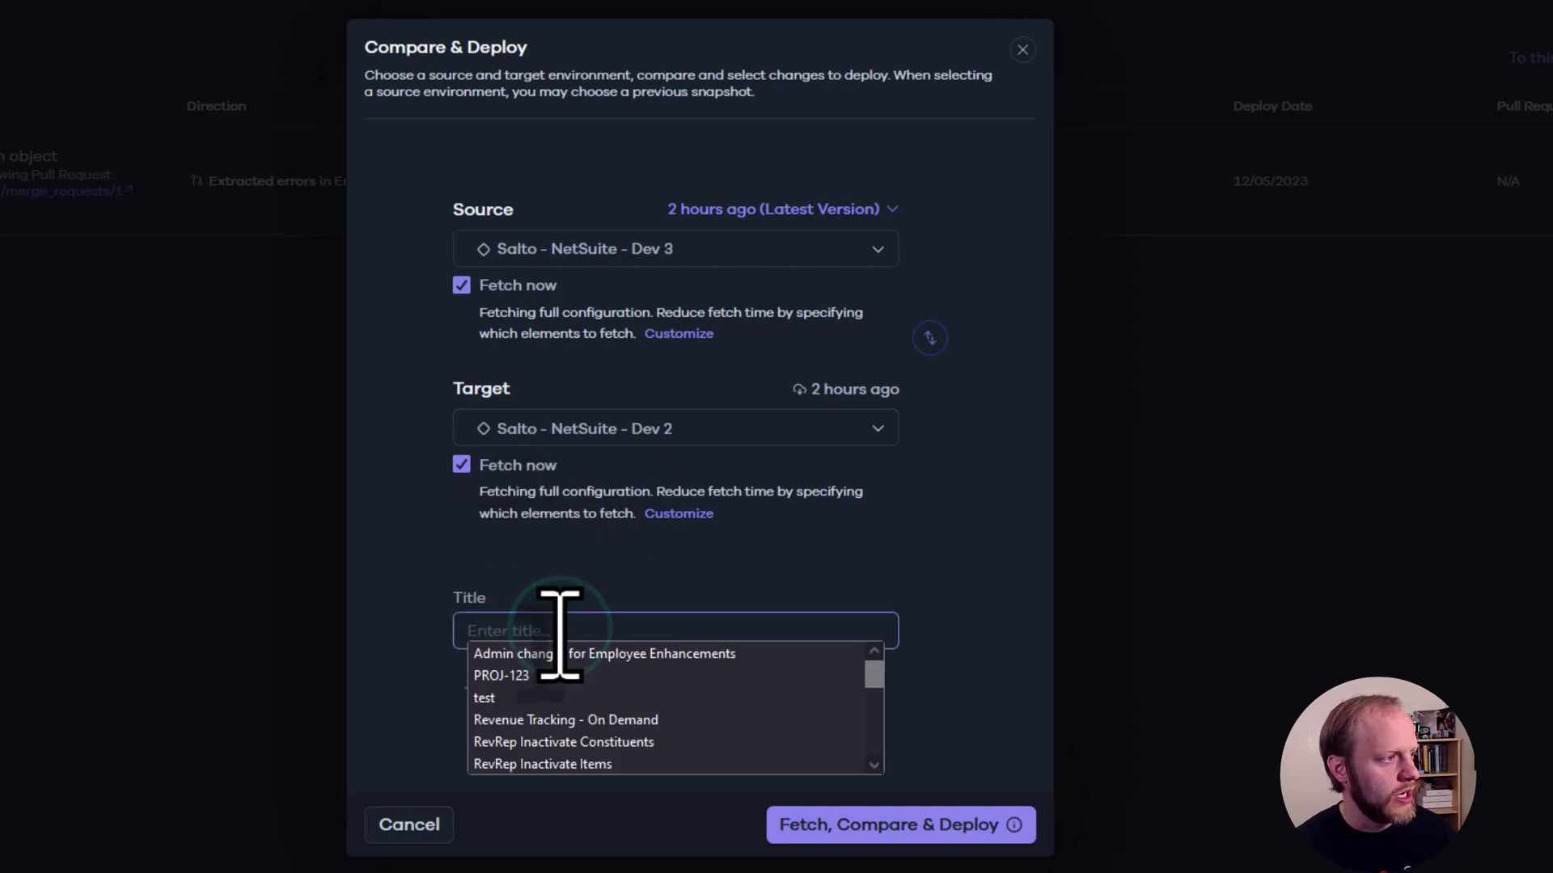
pyautogui.click(575, 575)
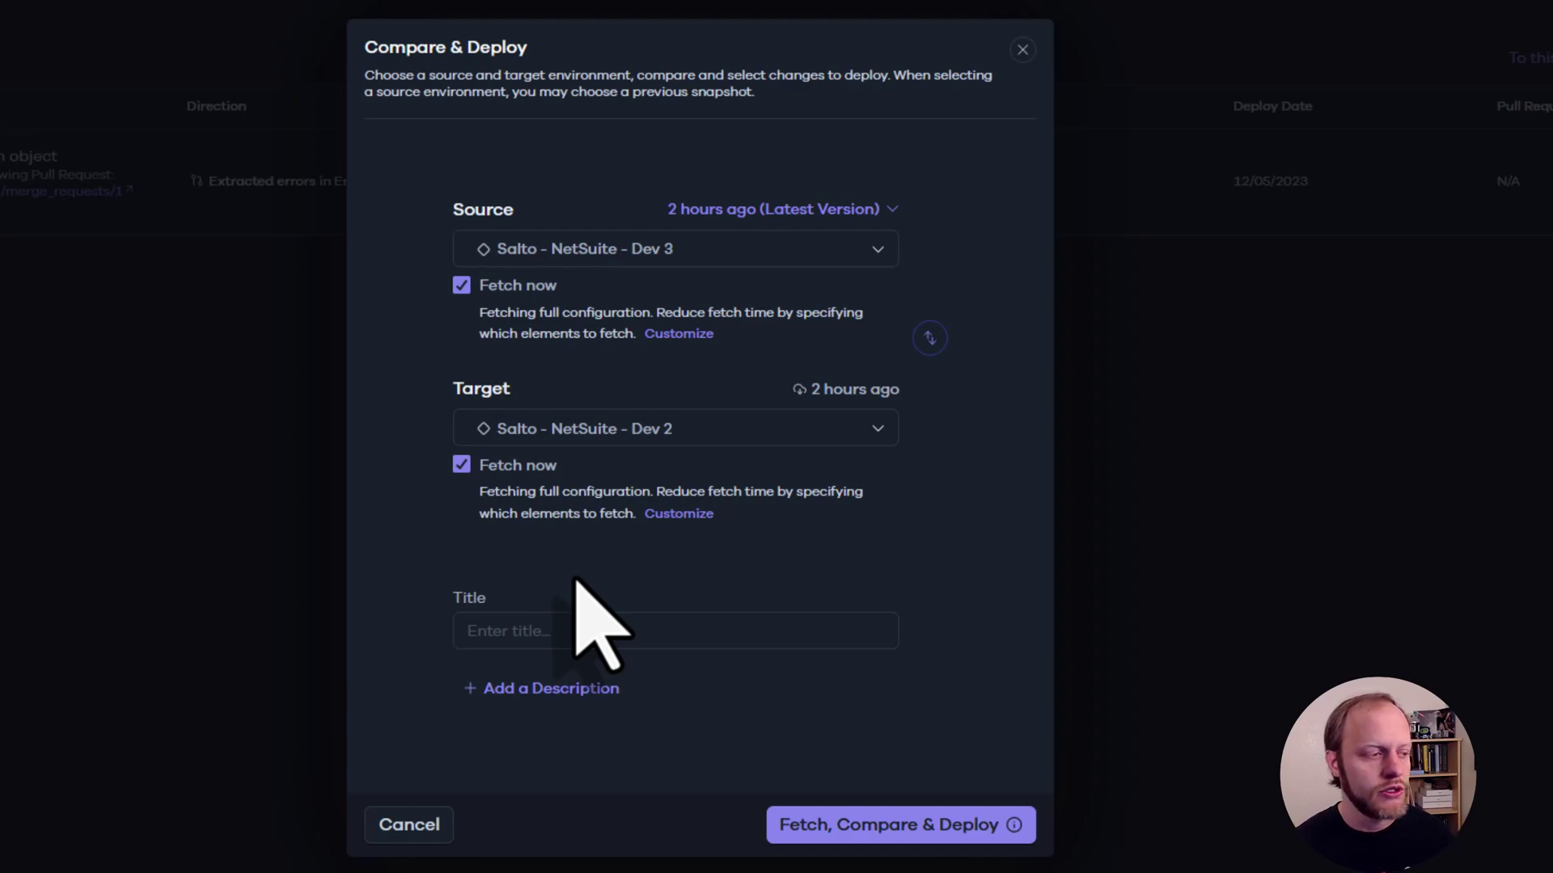
pyautogui.click(581, 627)
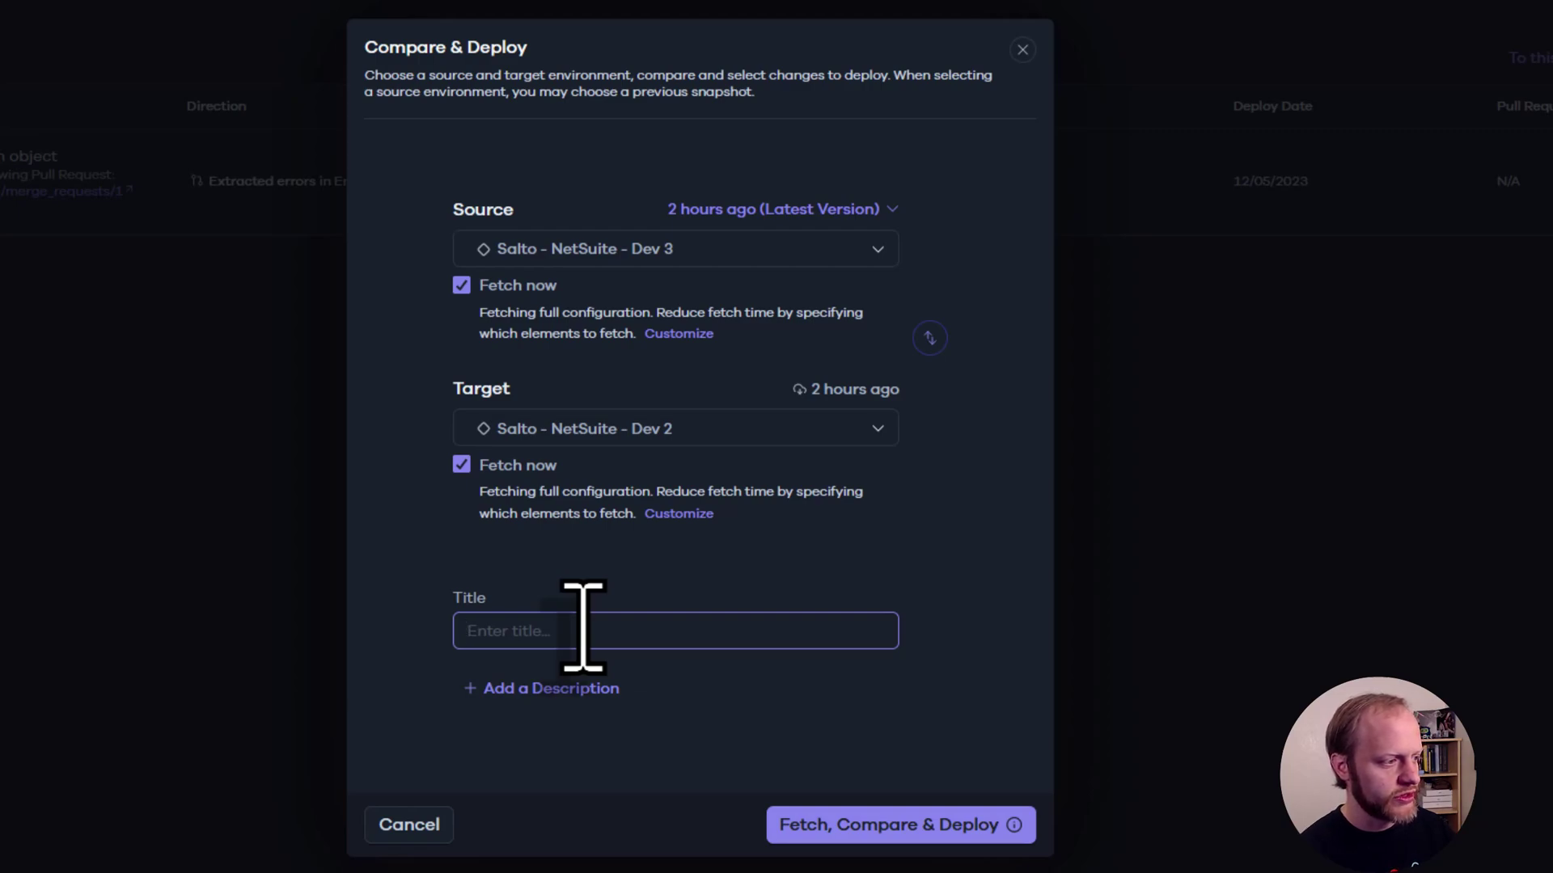
pyautogui.write('[EE')
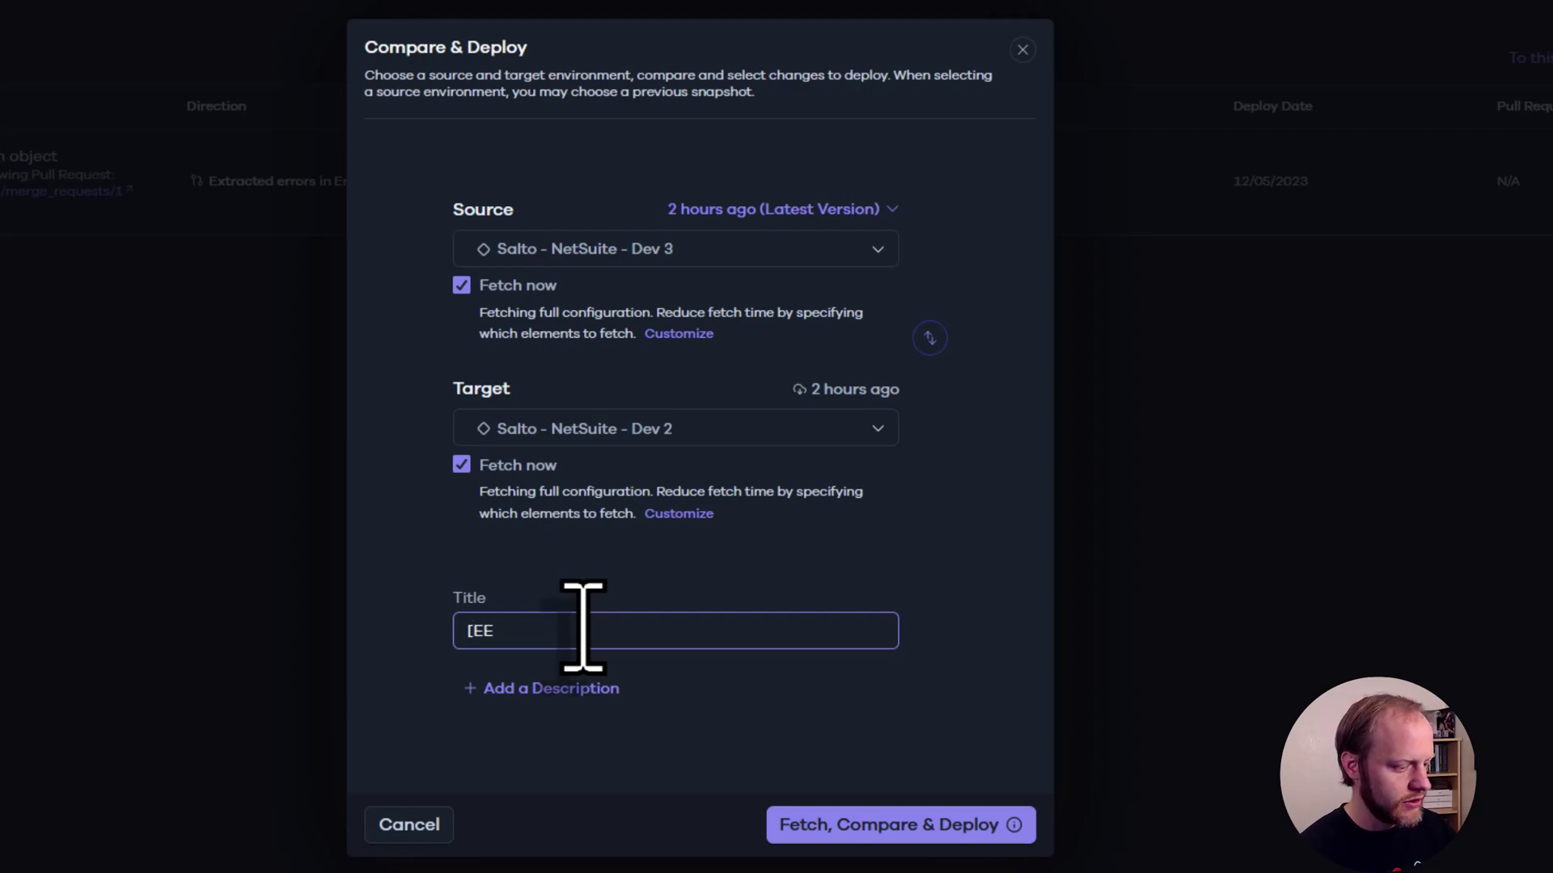
pyautogui.write(']')
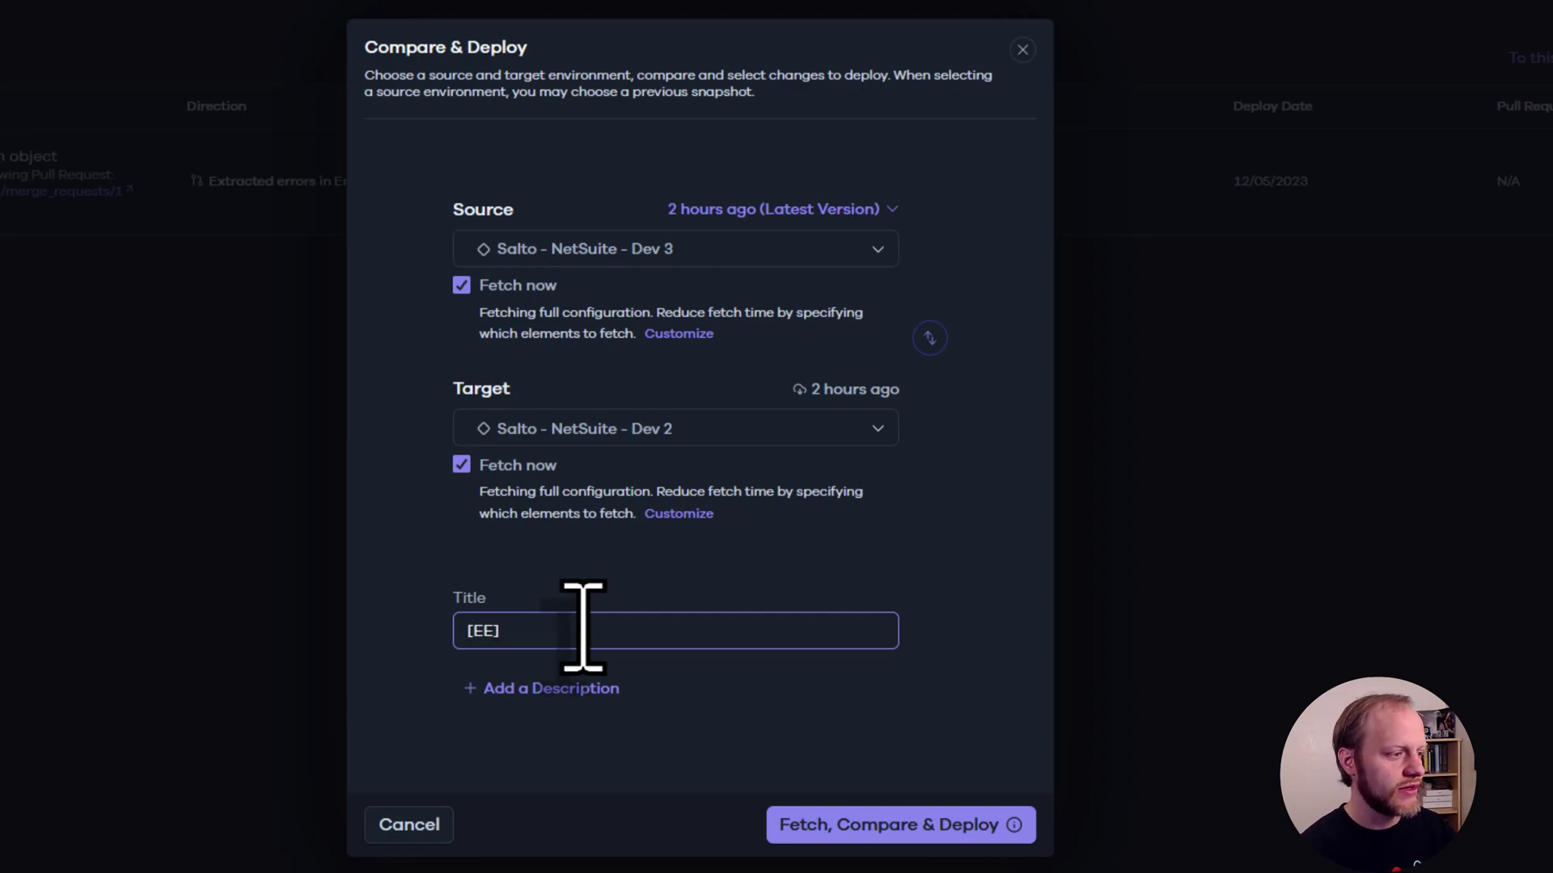
pyautogui.write(' Admin Changes for Emp')
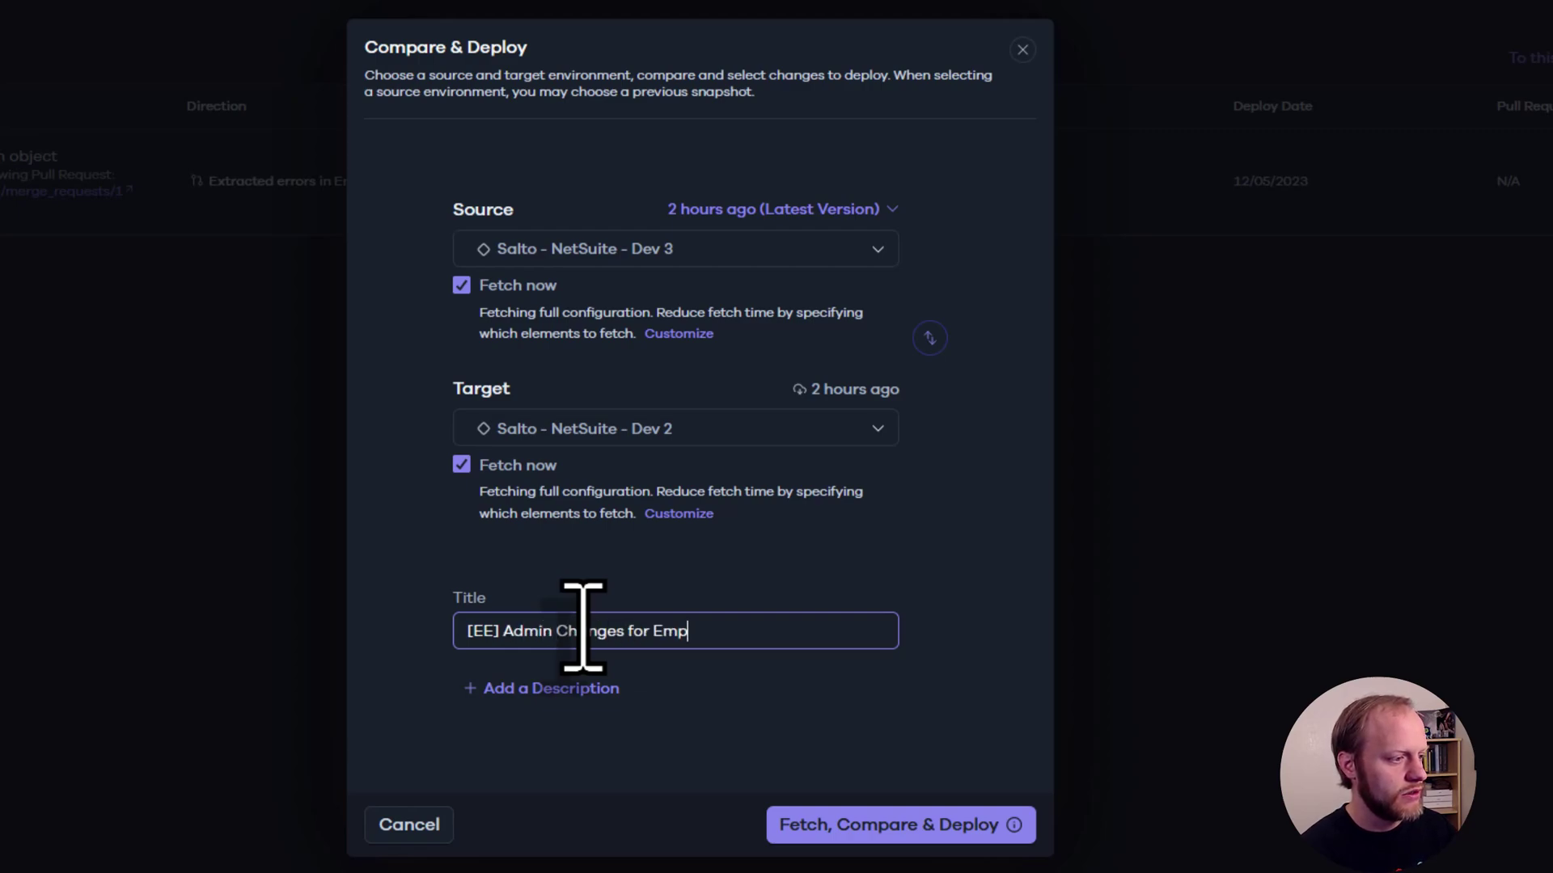
pyautogui.write('loyee Enhancem')
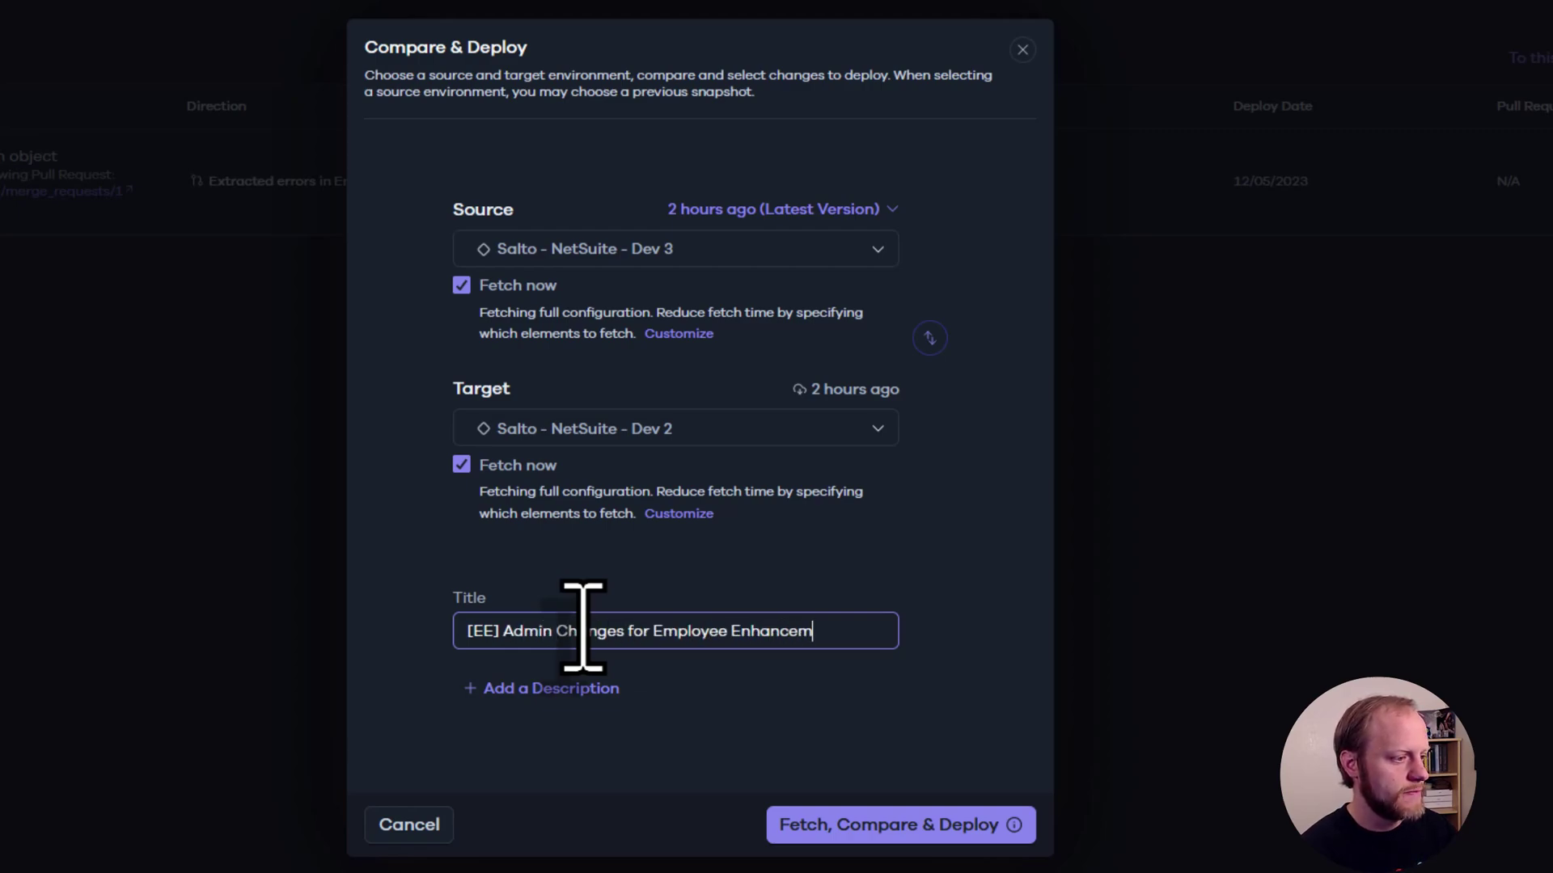
pyautogui.write('ents')
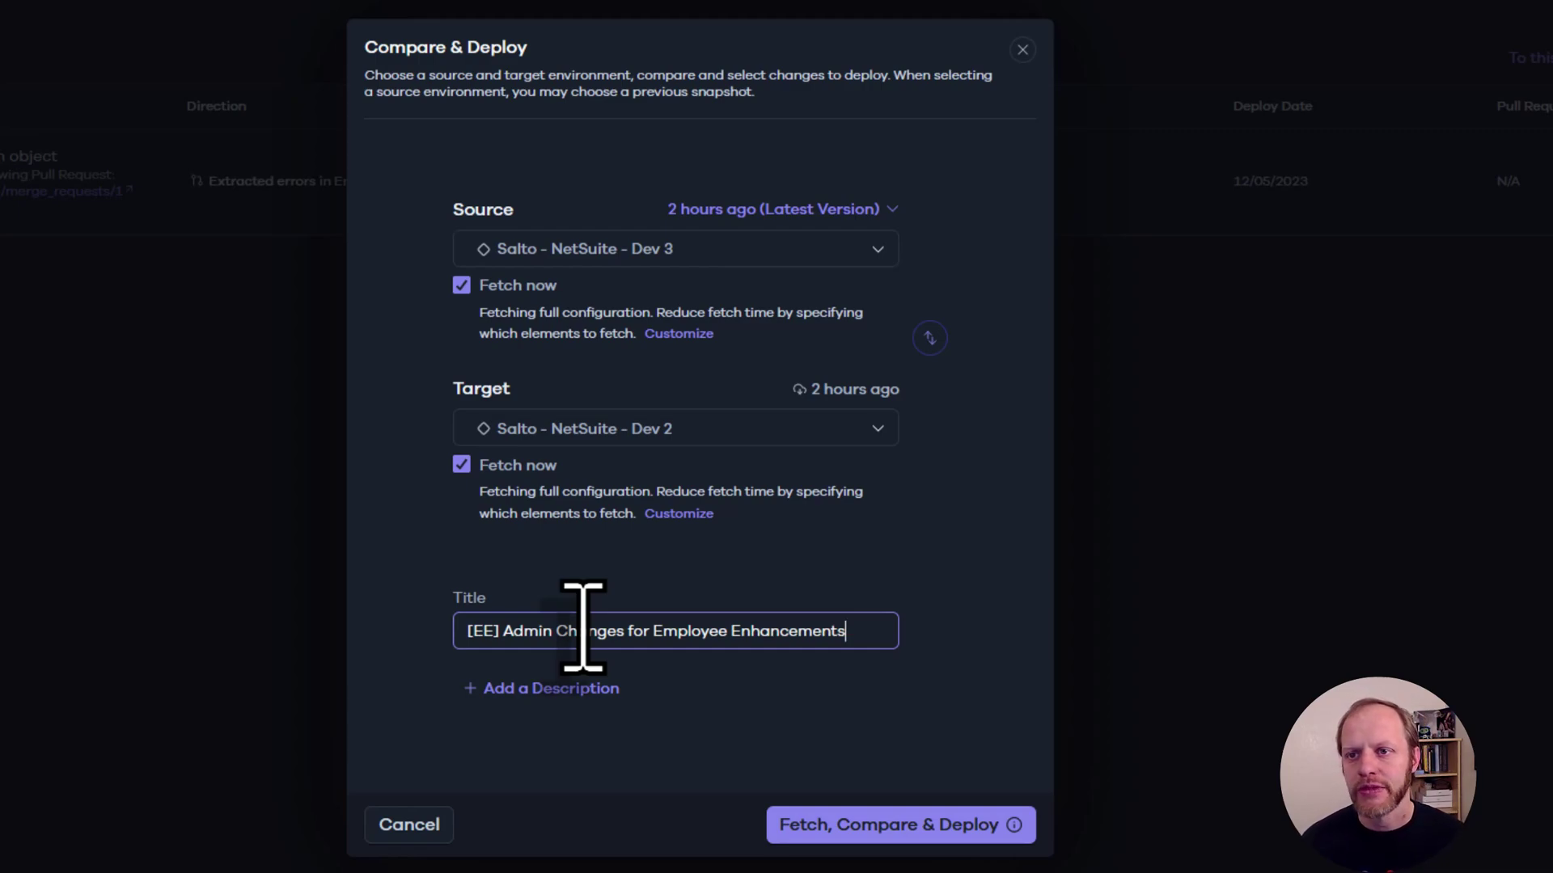
pyautogui.click(485, 685)
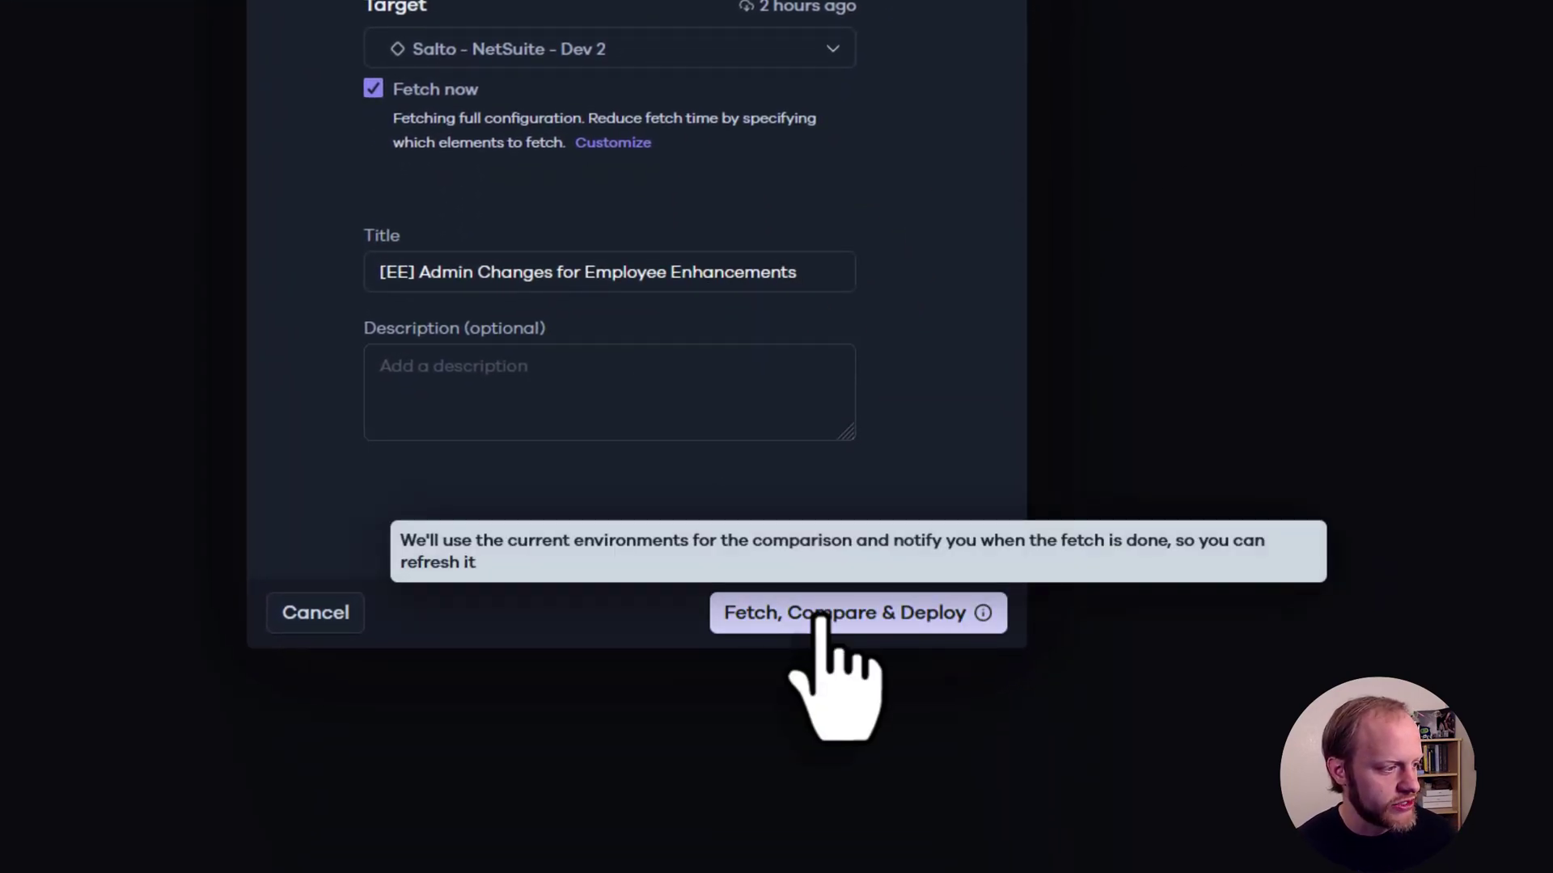
# - Run the Dev 3 to Dev 2 comparison and filter its 814 changes by 'manager'
pyautogui.click(823, 612)
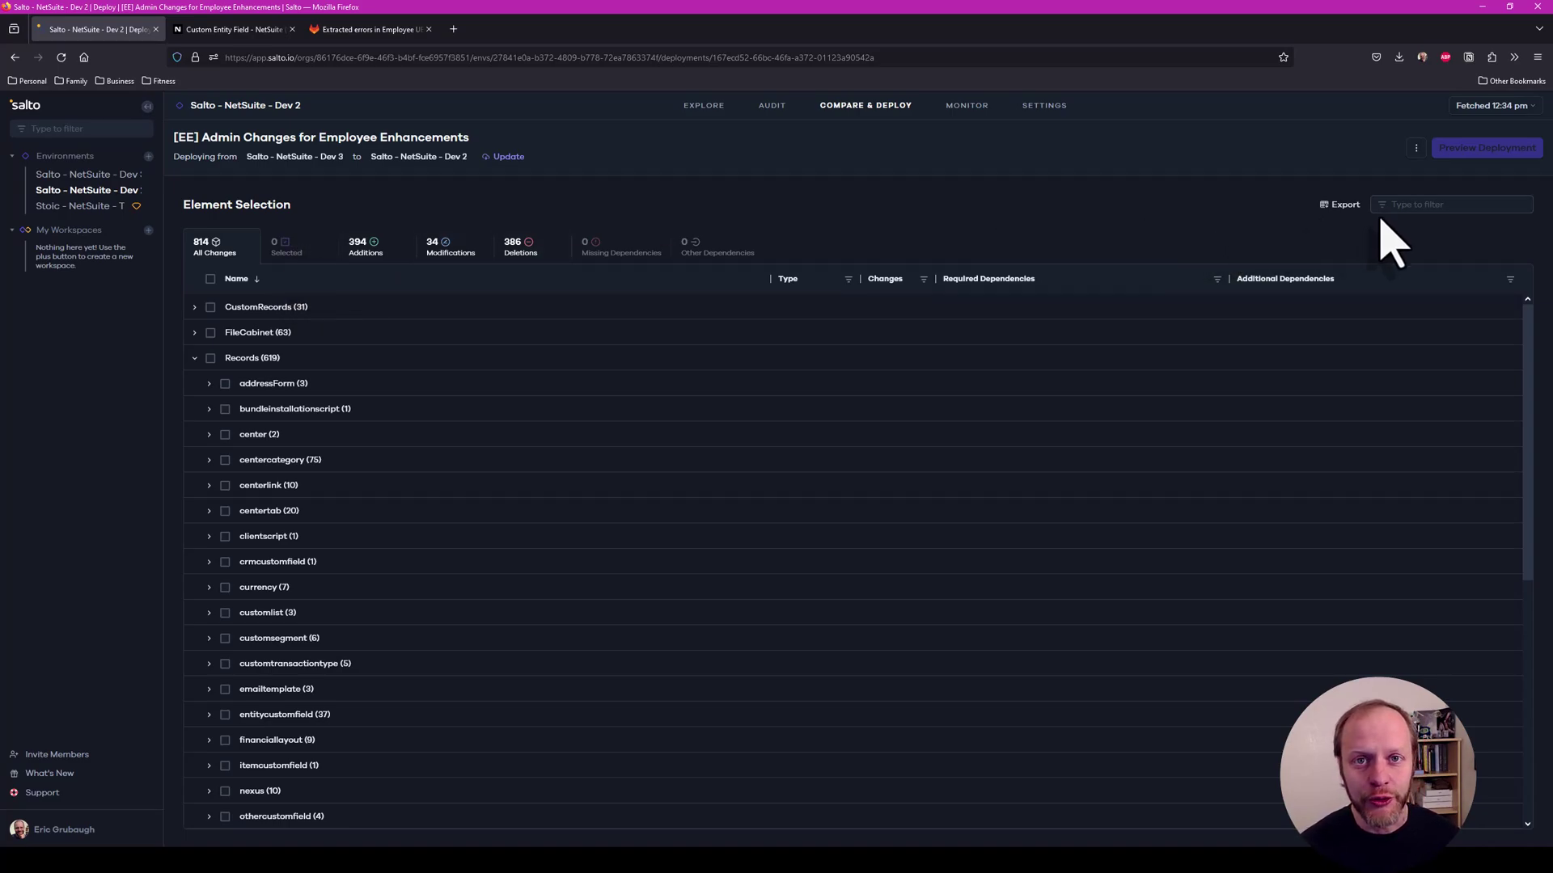
pyautogui.click(1413, 204)
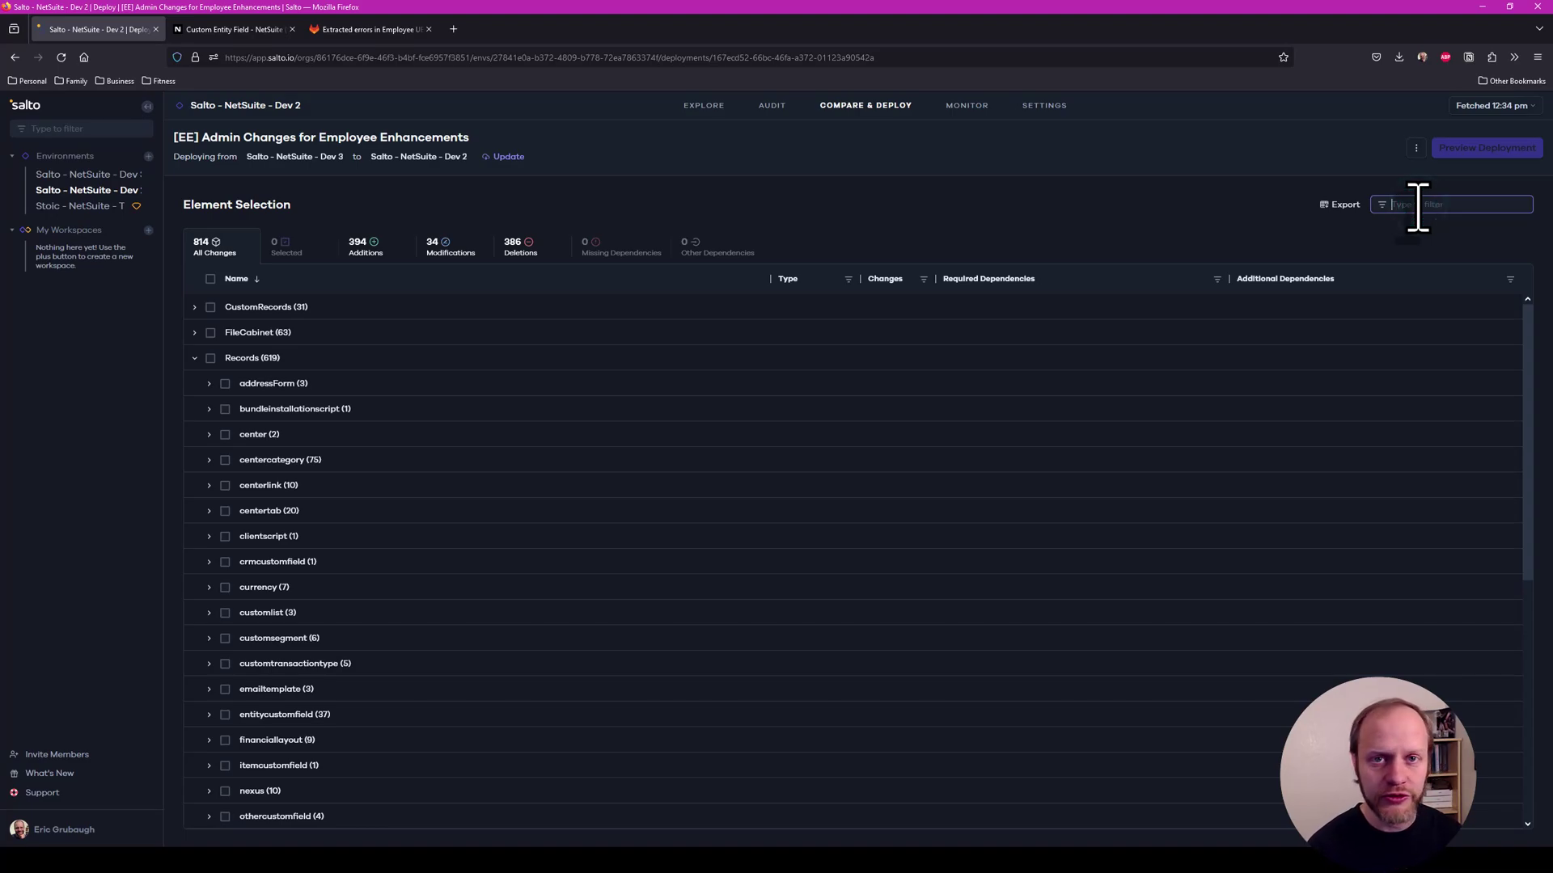
pyautogui.write('mac')
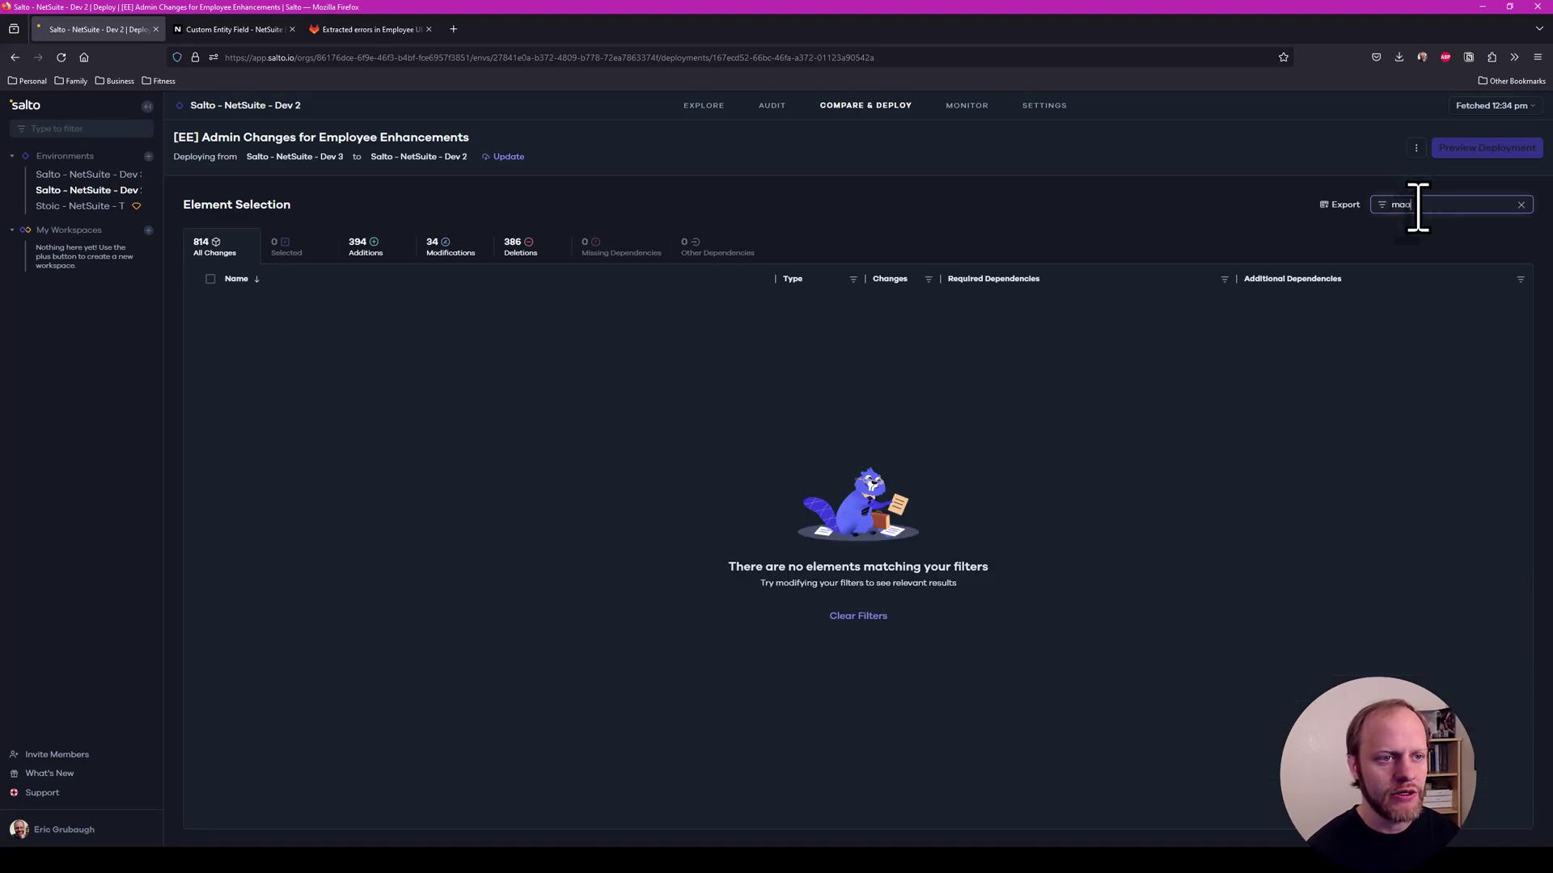
pyautogui.press('BackSpace')
pyautogui.write('nager')
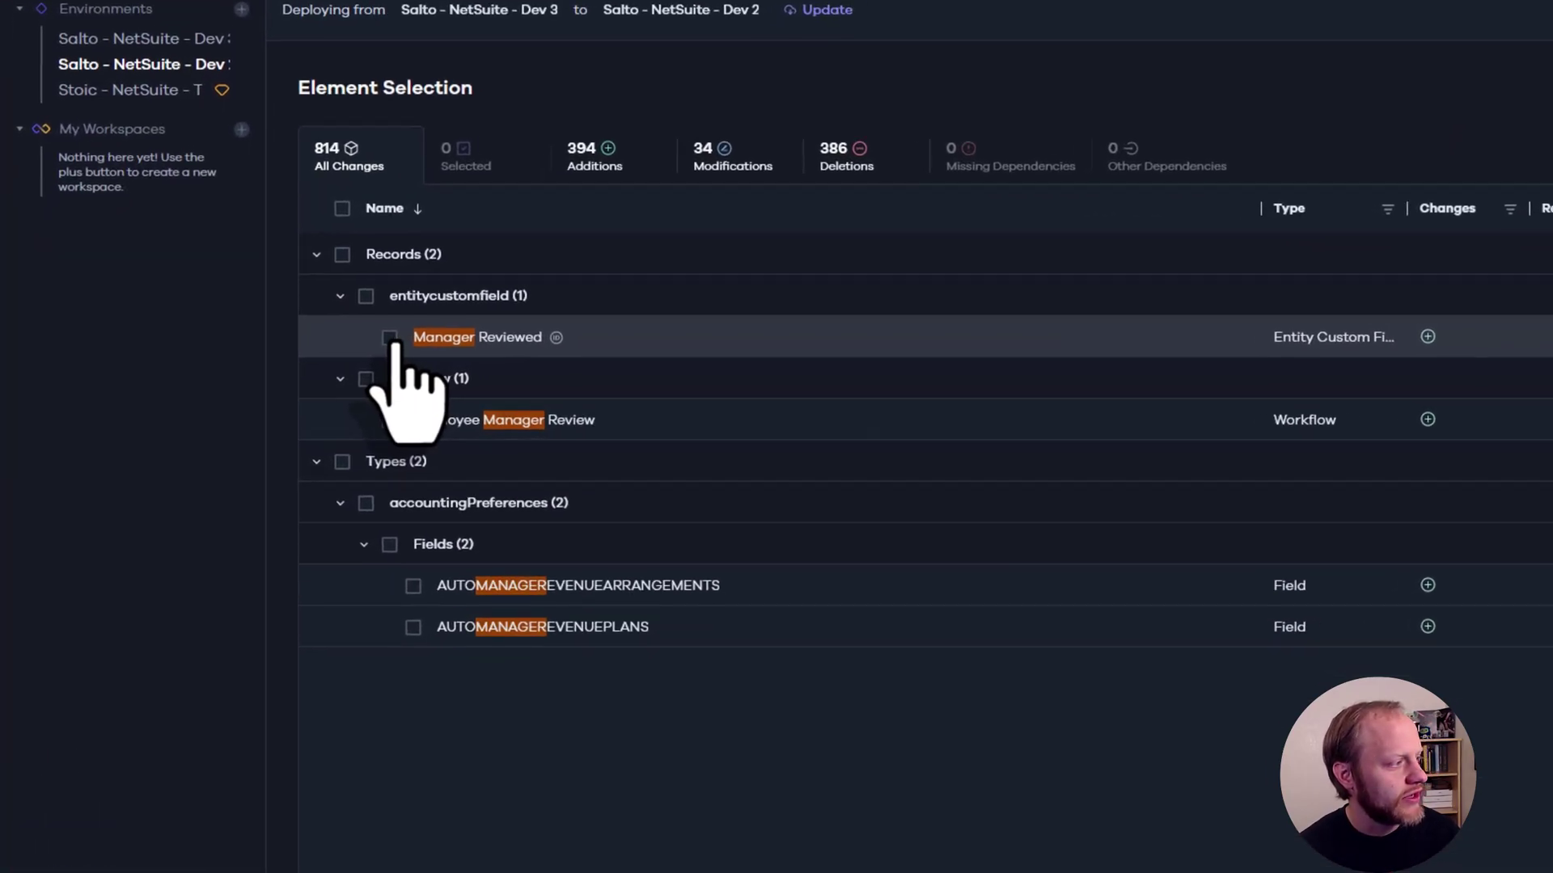
# - Select the Manager Reviewed field and view its additional dependencies
pyautogui.click(392, 336)
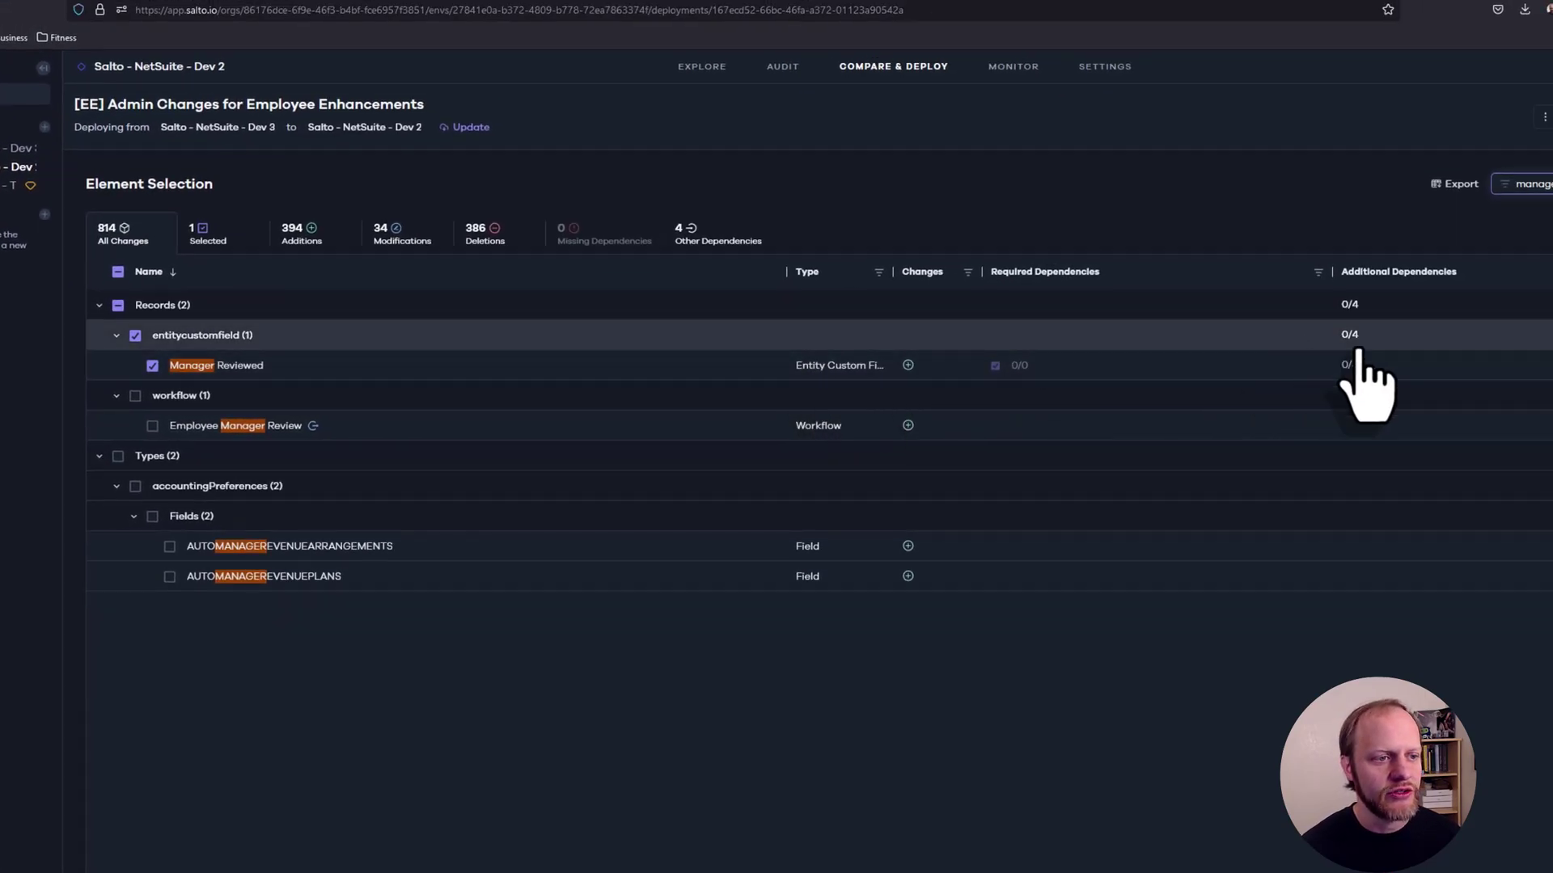
pyautogui.moveTo(1347, 365)
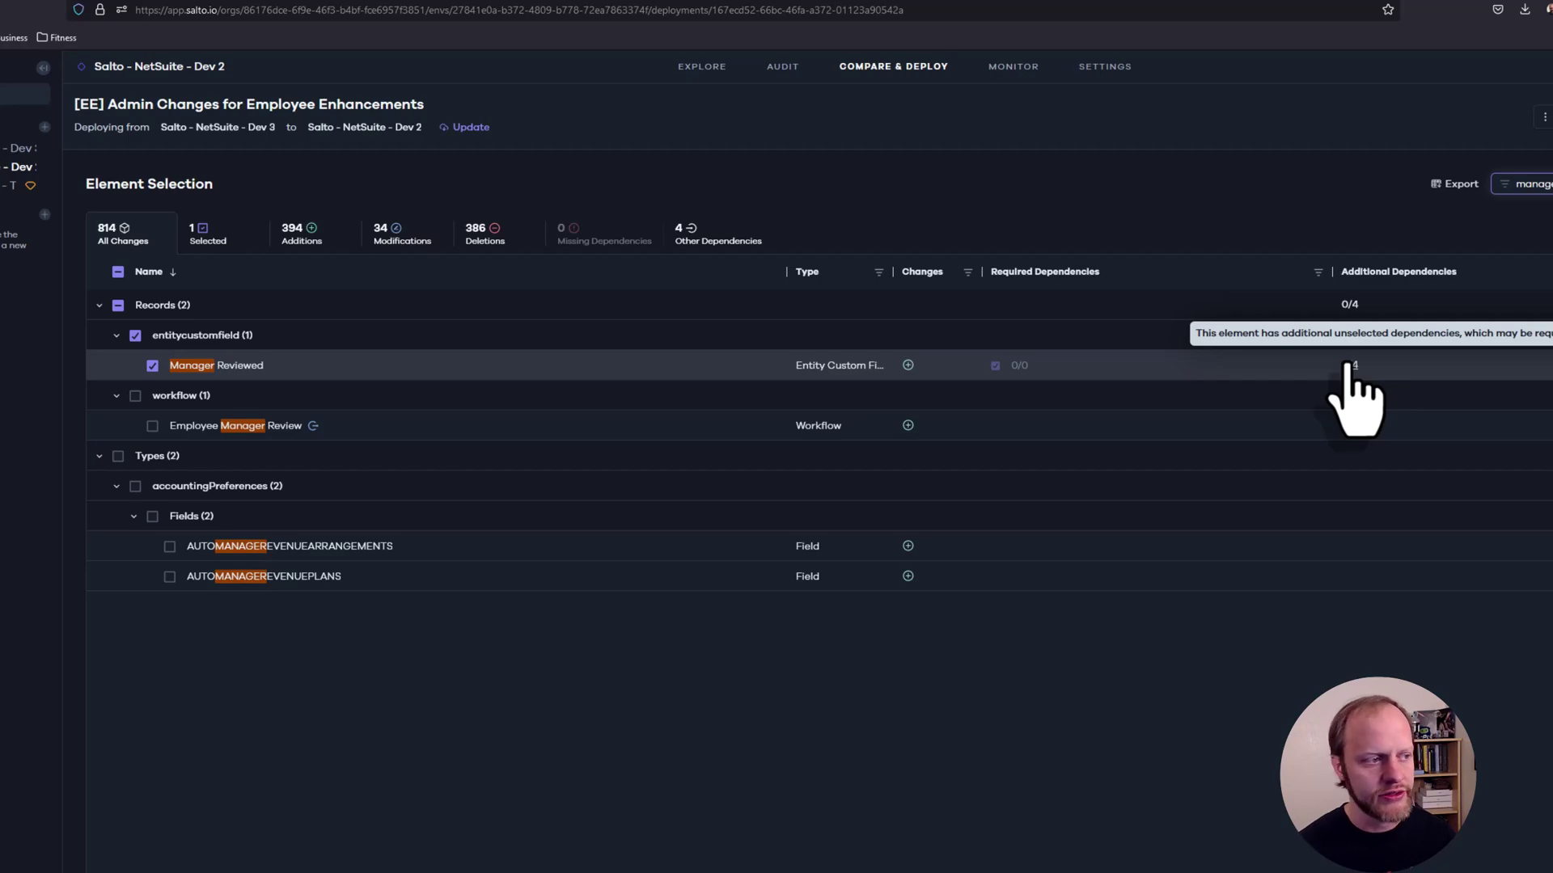
pyautogui.click(1346, 366)
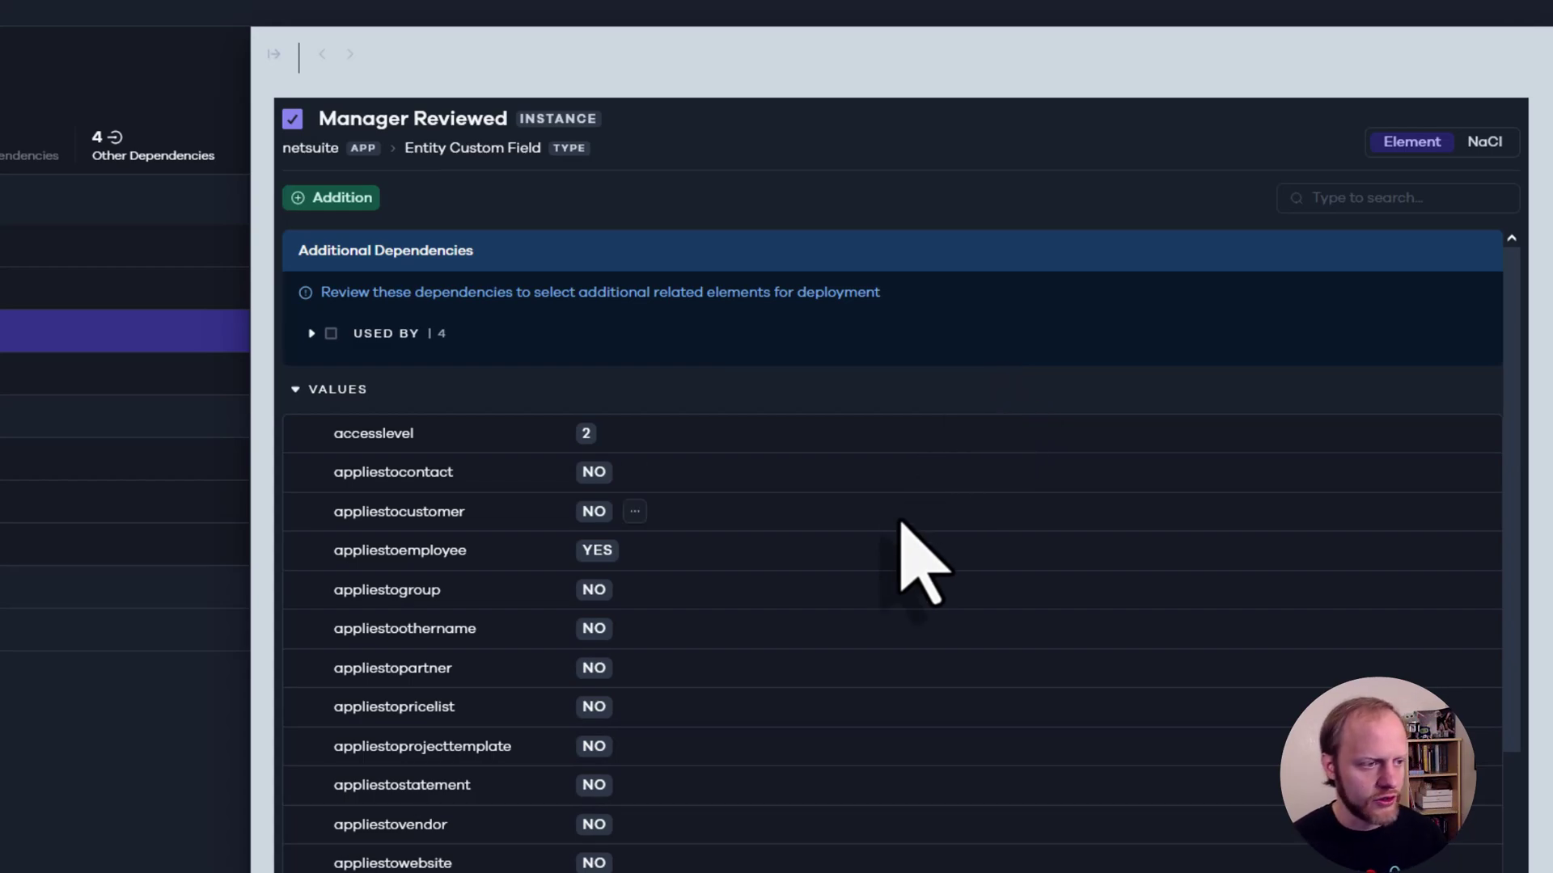
pyautogui.scroll(-7, 901, 520)
pyautogui.scroll(8, 913, 560)
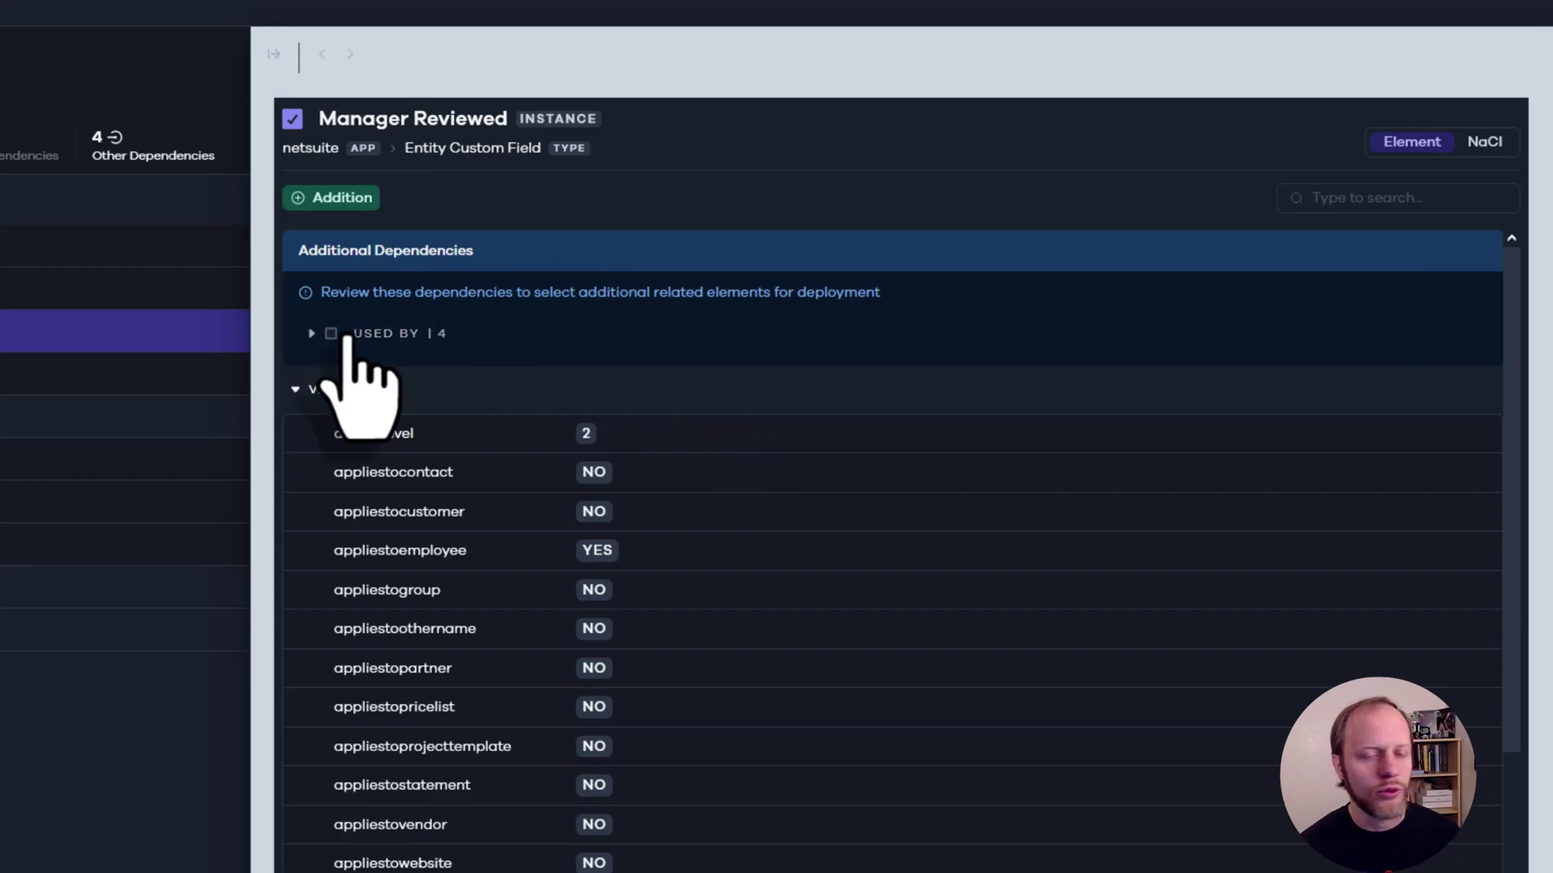
# - Include the savedsearch and workflow that use Manager Reviewed as dependencies
pyautogui.click(312, 334)
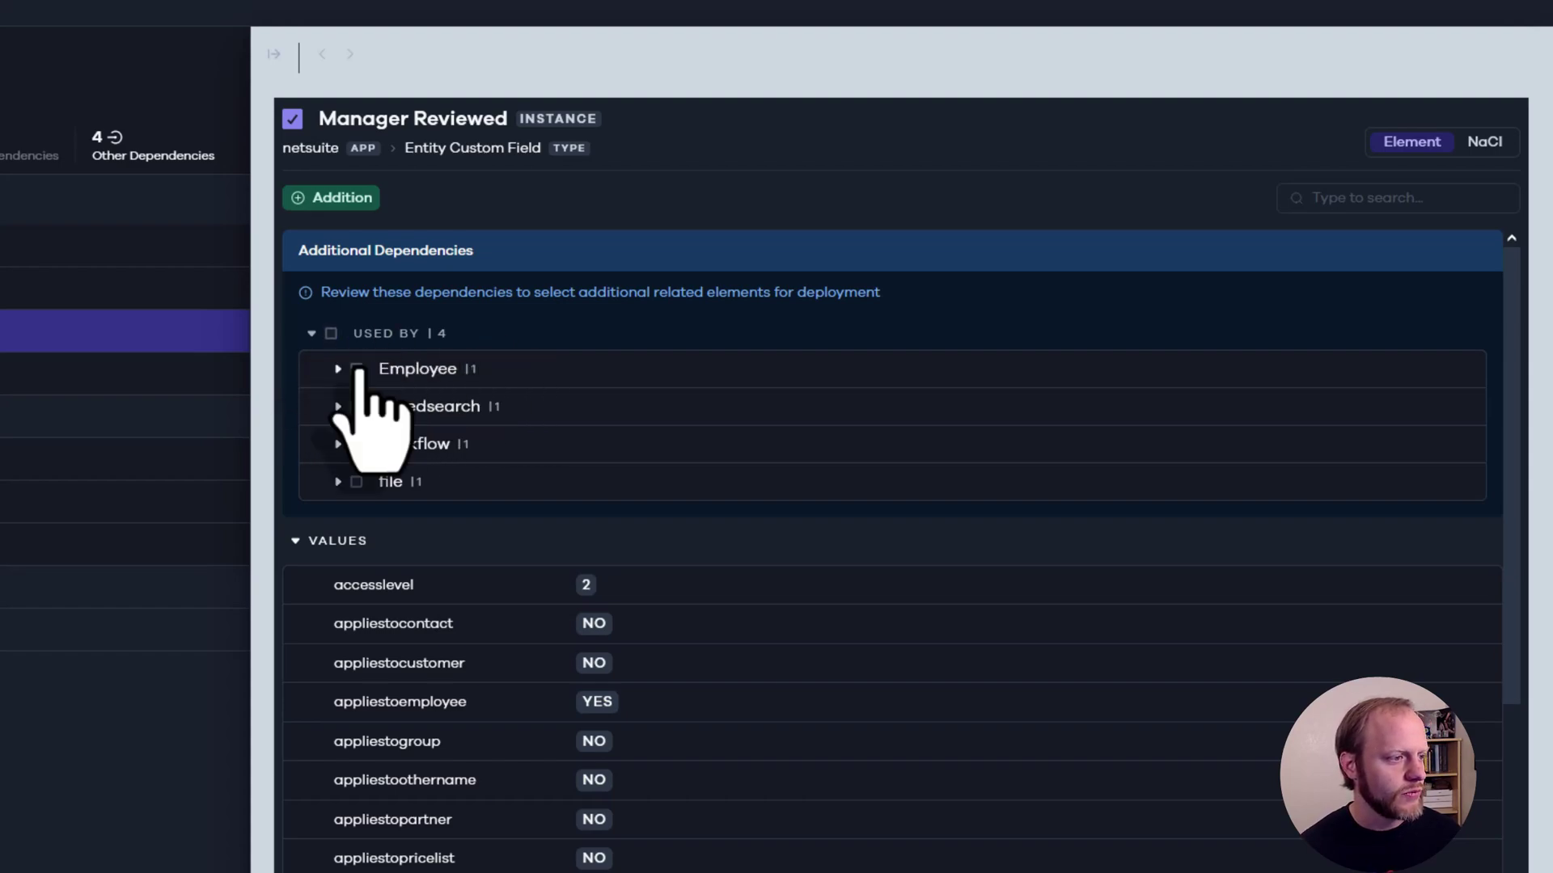
pyautogui.click(357, 406)
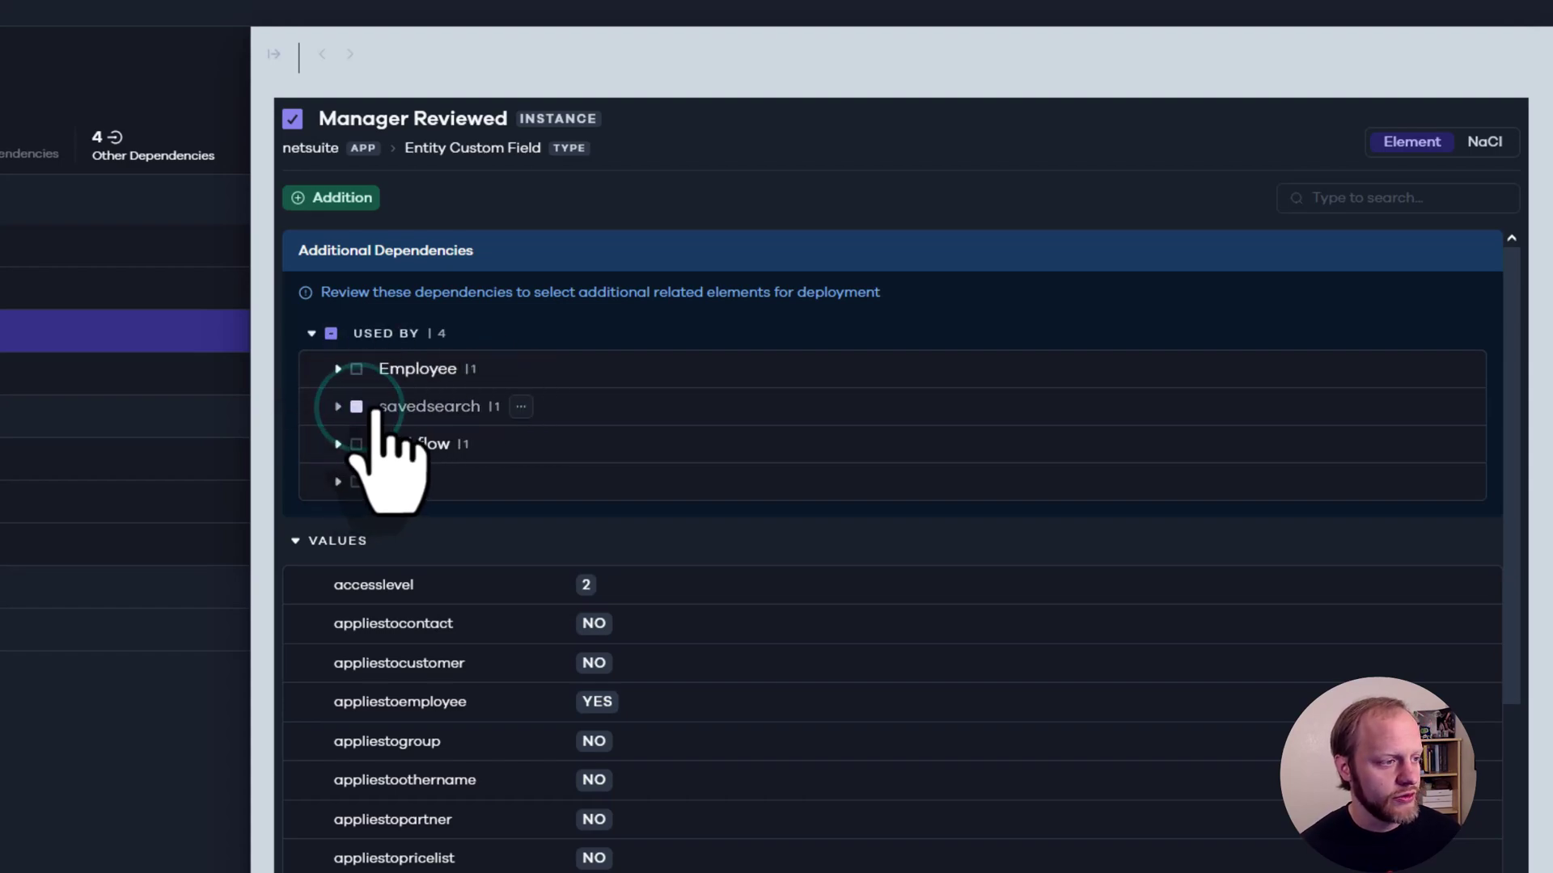
pyautogui.click(356, 445)
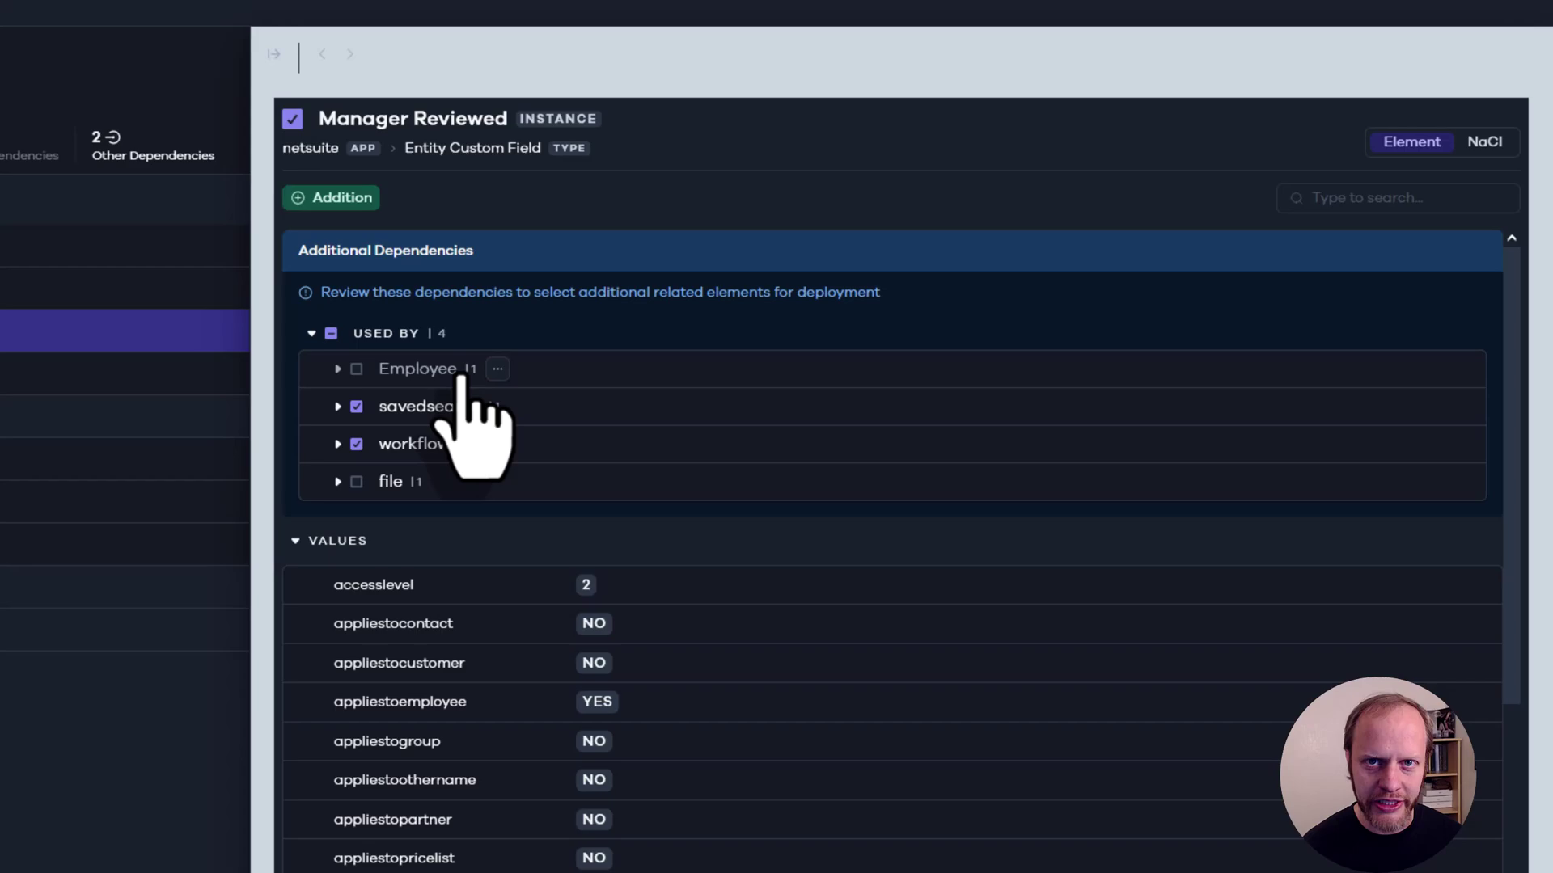
pyautogui.press('Escape')
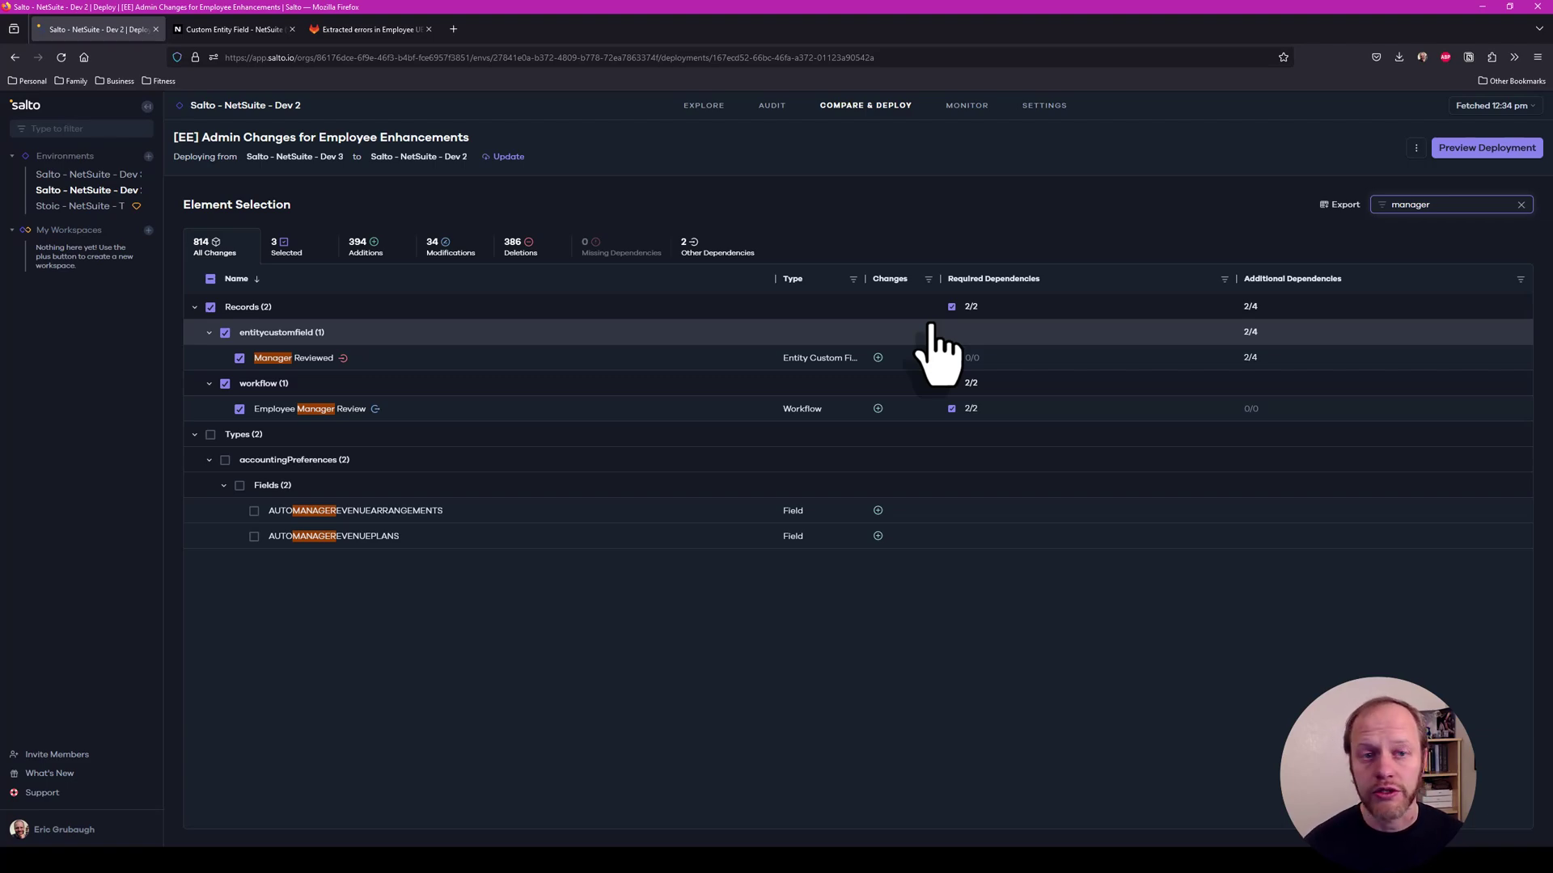
# - Preview and deploy the three elements to Dev 2, then open Dev 2's Explore view
pyautogui.click(1483, 149)
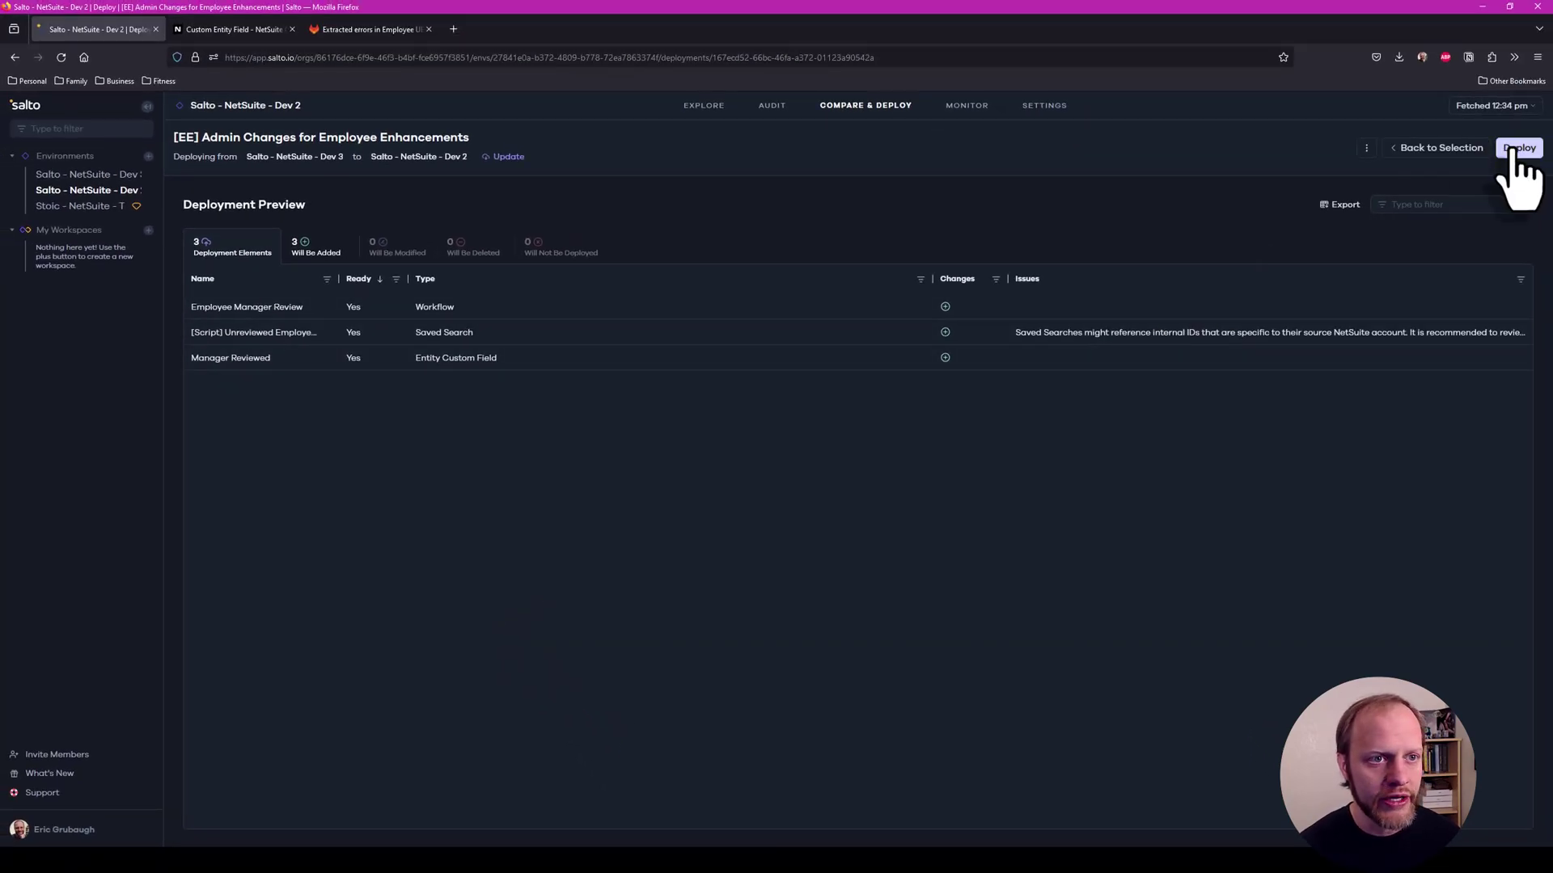
pyautogui.click(1519, 149)
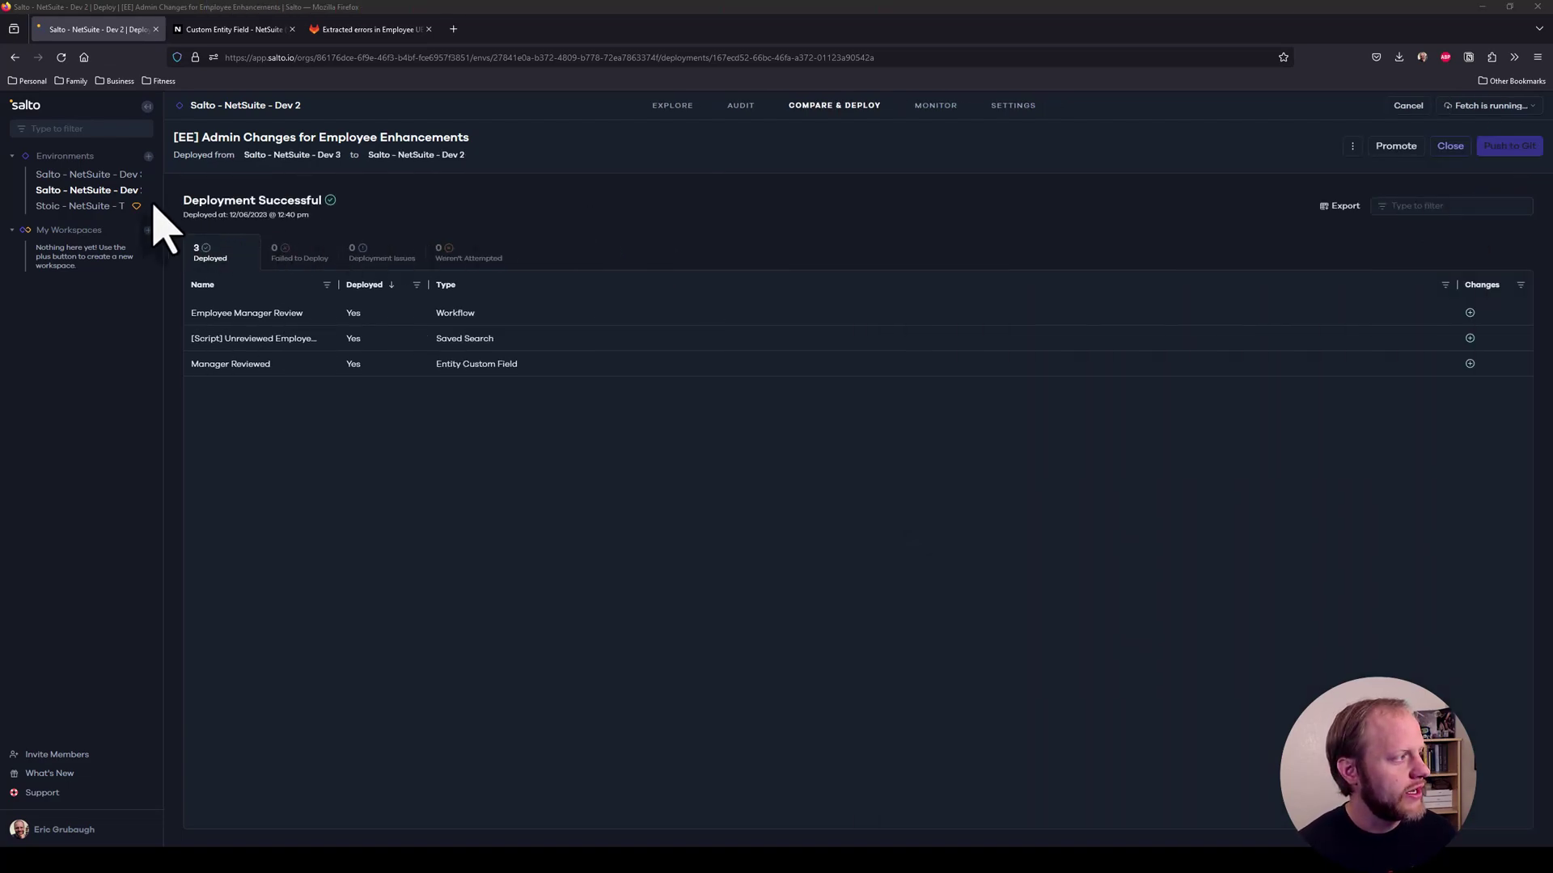
pyautogui.click(105, 191)
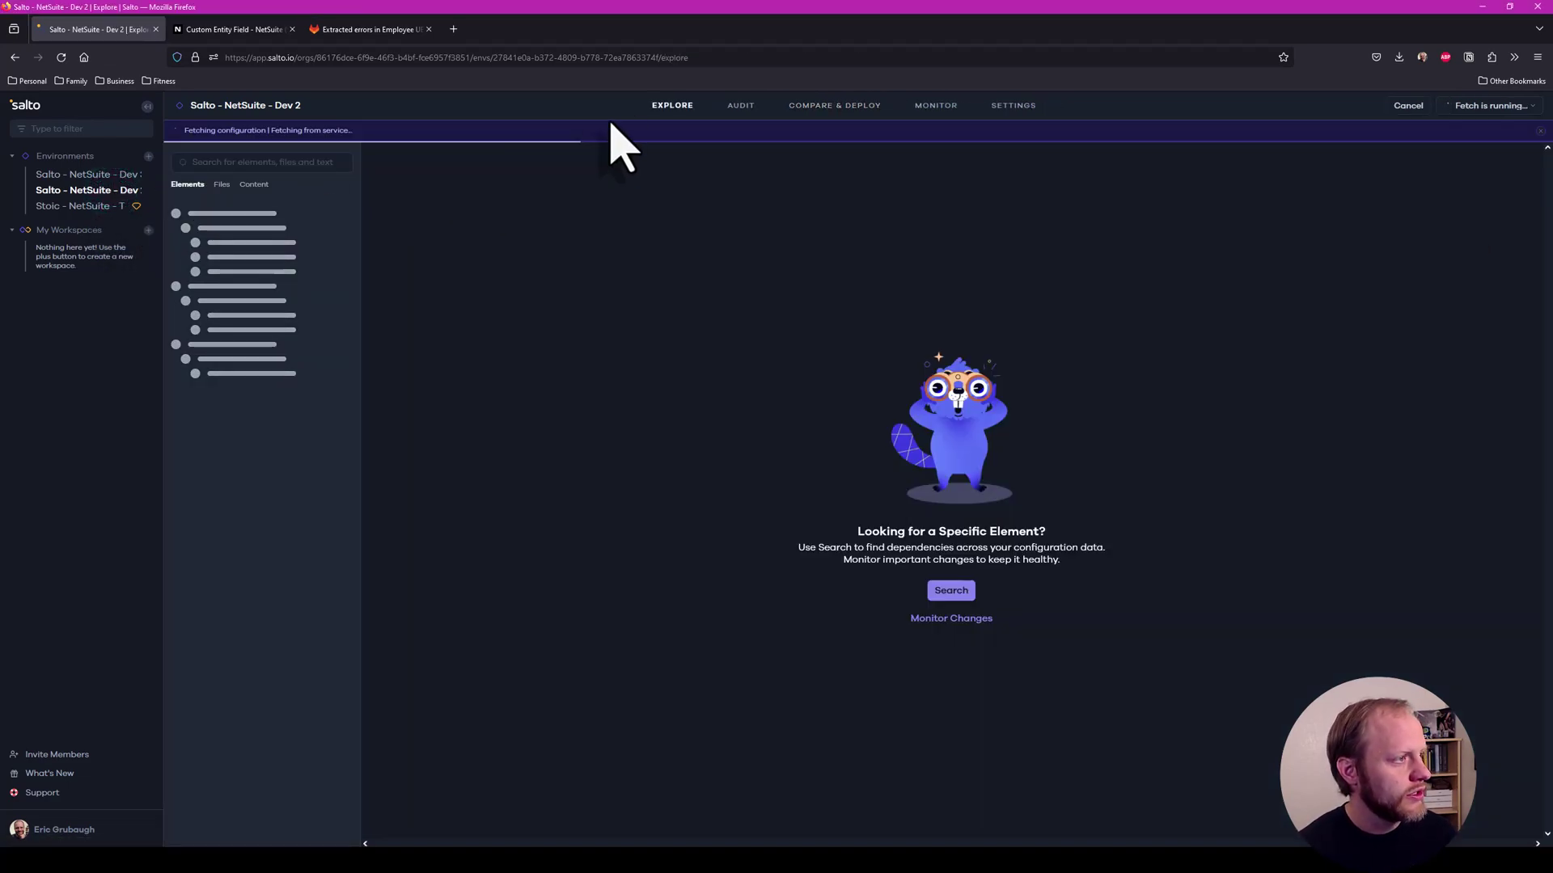
# - Search Dev 2 for 'manager' and check Manager Reviewed and the Employee Manager Review workflow
pyautogui.click(284, 162)
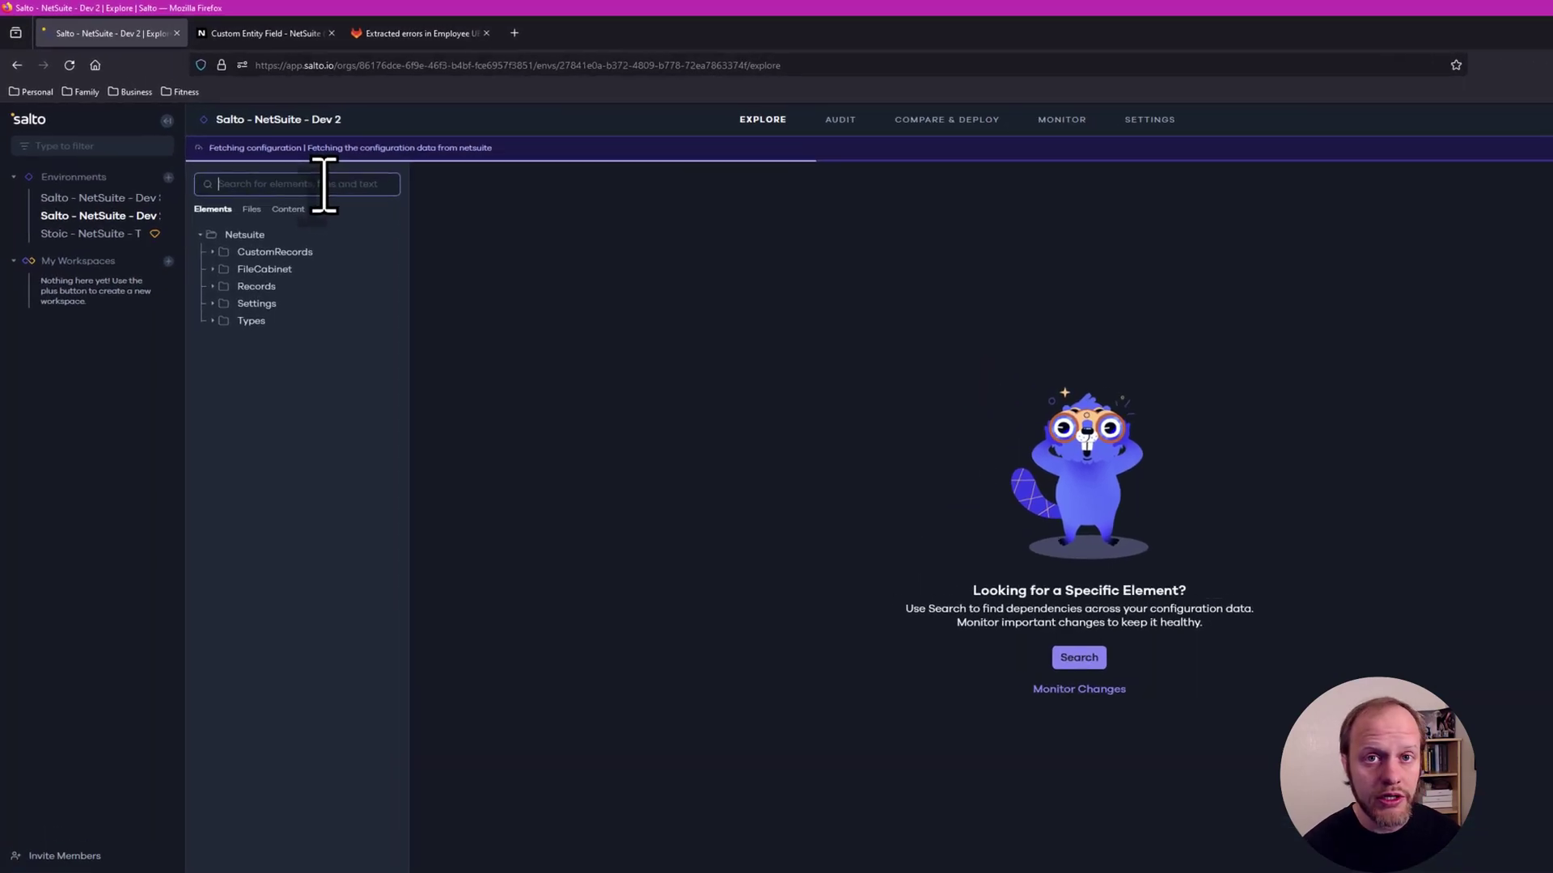
pyautogui.write('manager')
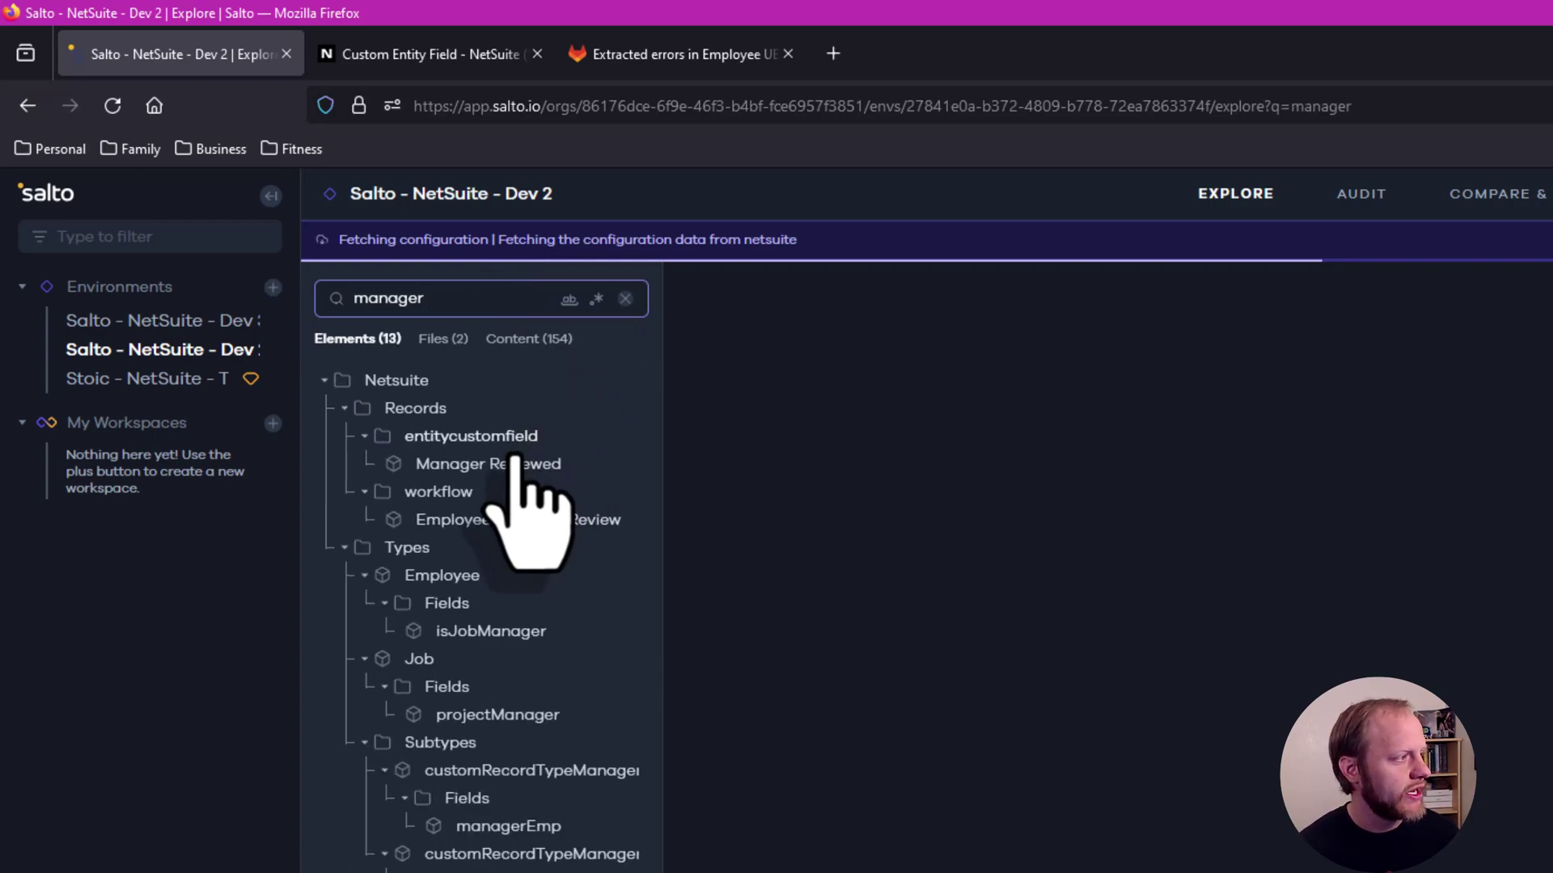
pyautogui.click(508, 466)
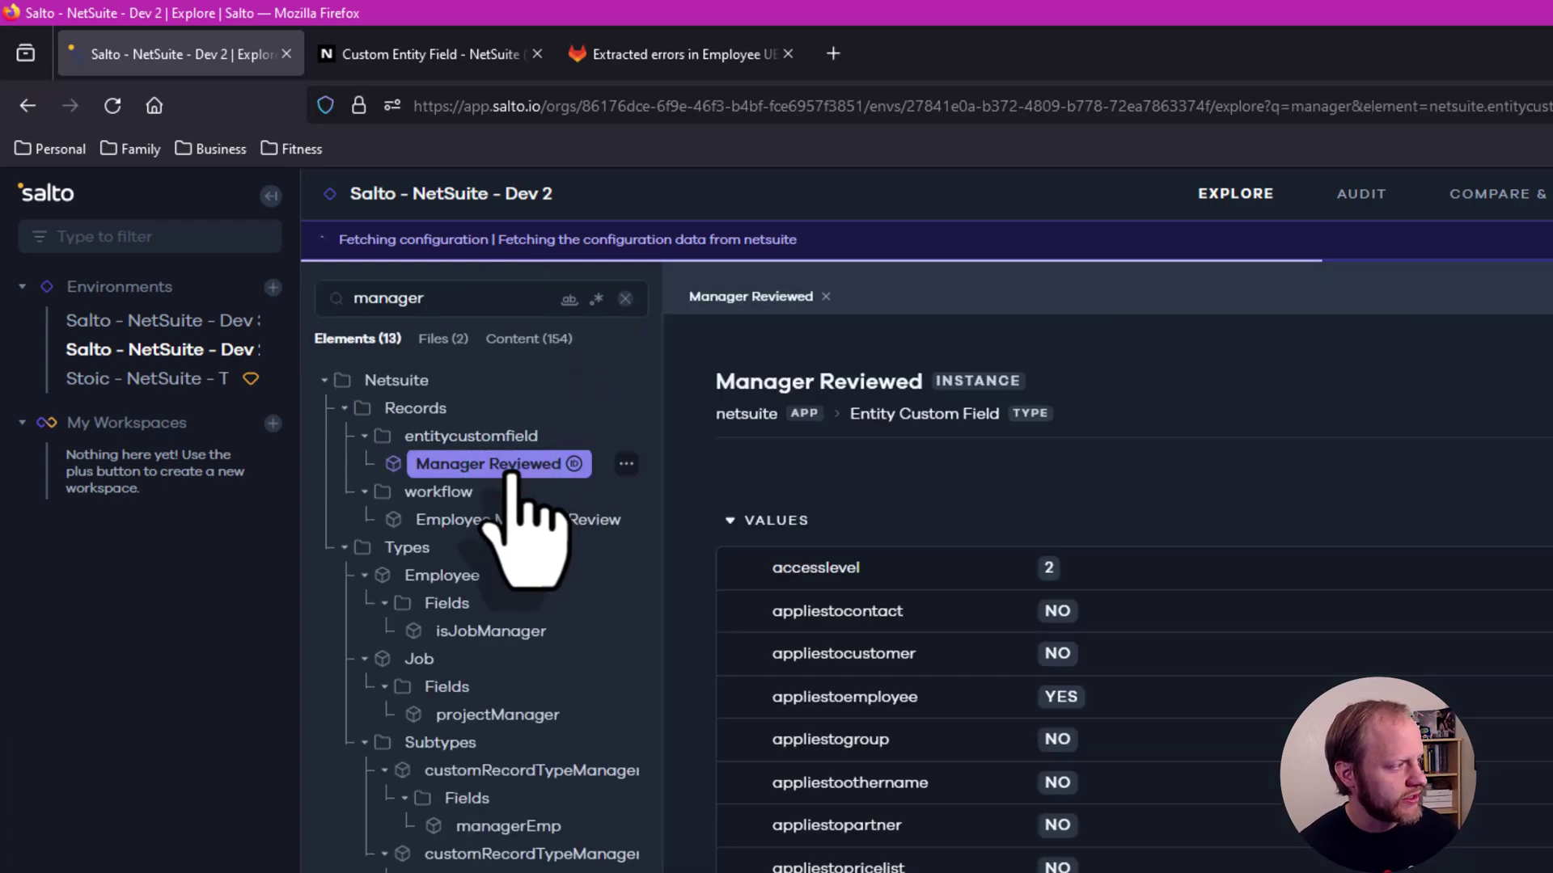
pyautogui.click(503, 524)
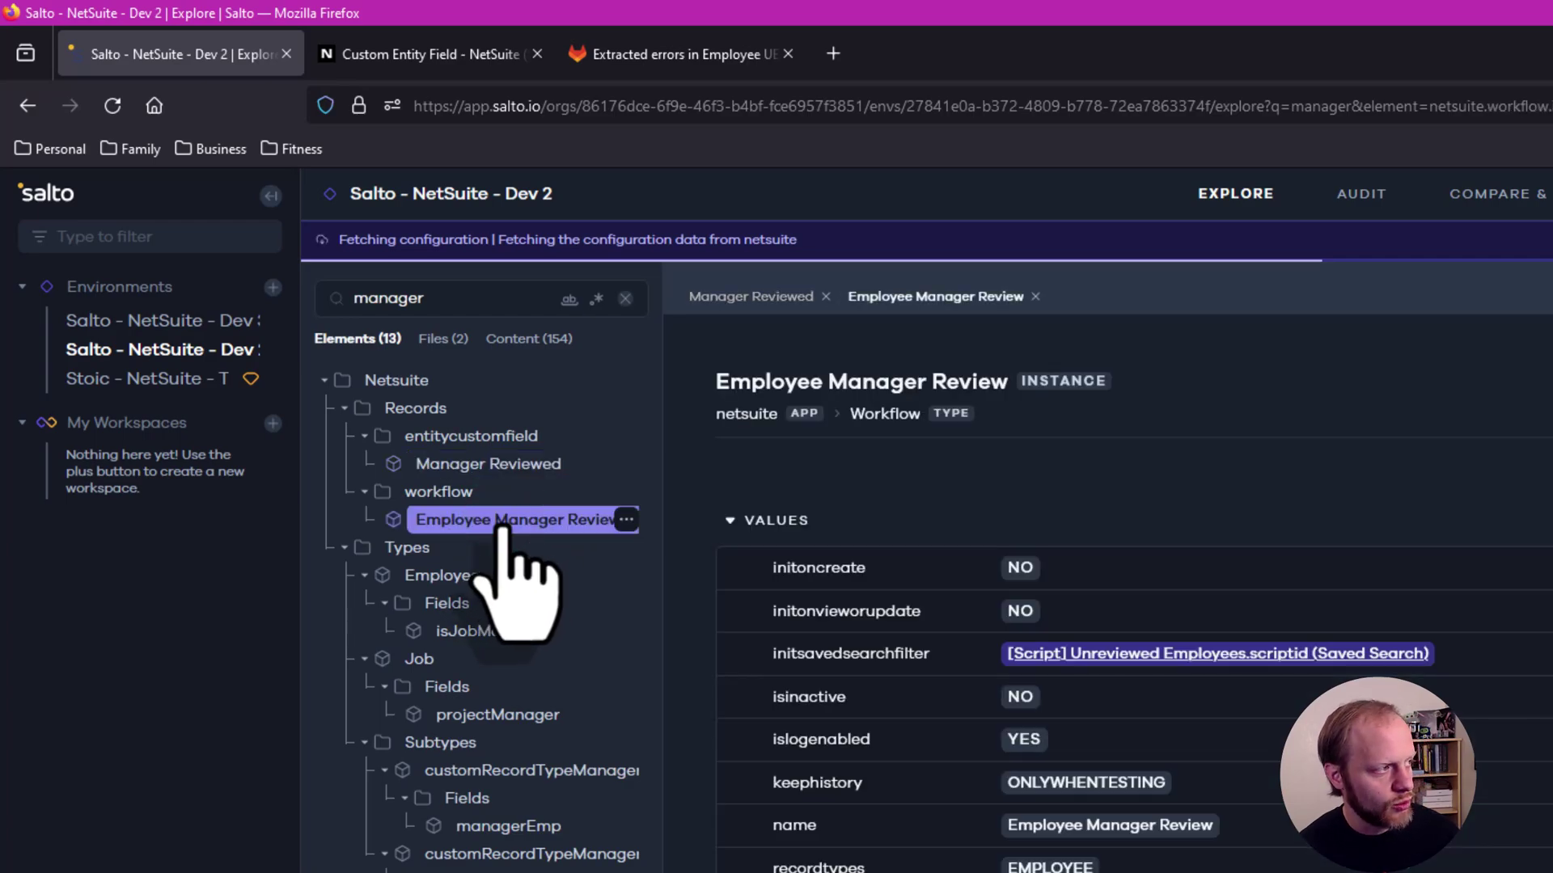
# - Search 'unrev' and open the Unreviewed Employees saved search
pyautogui.doubleClick(405, 299)
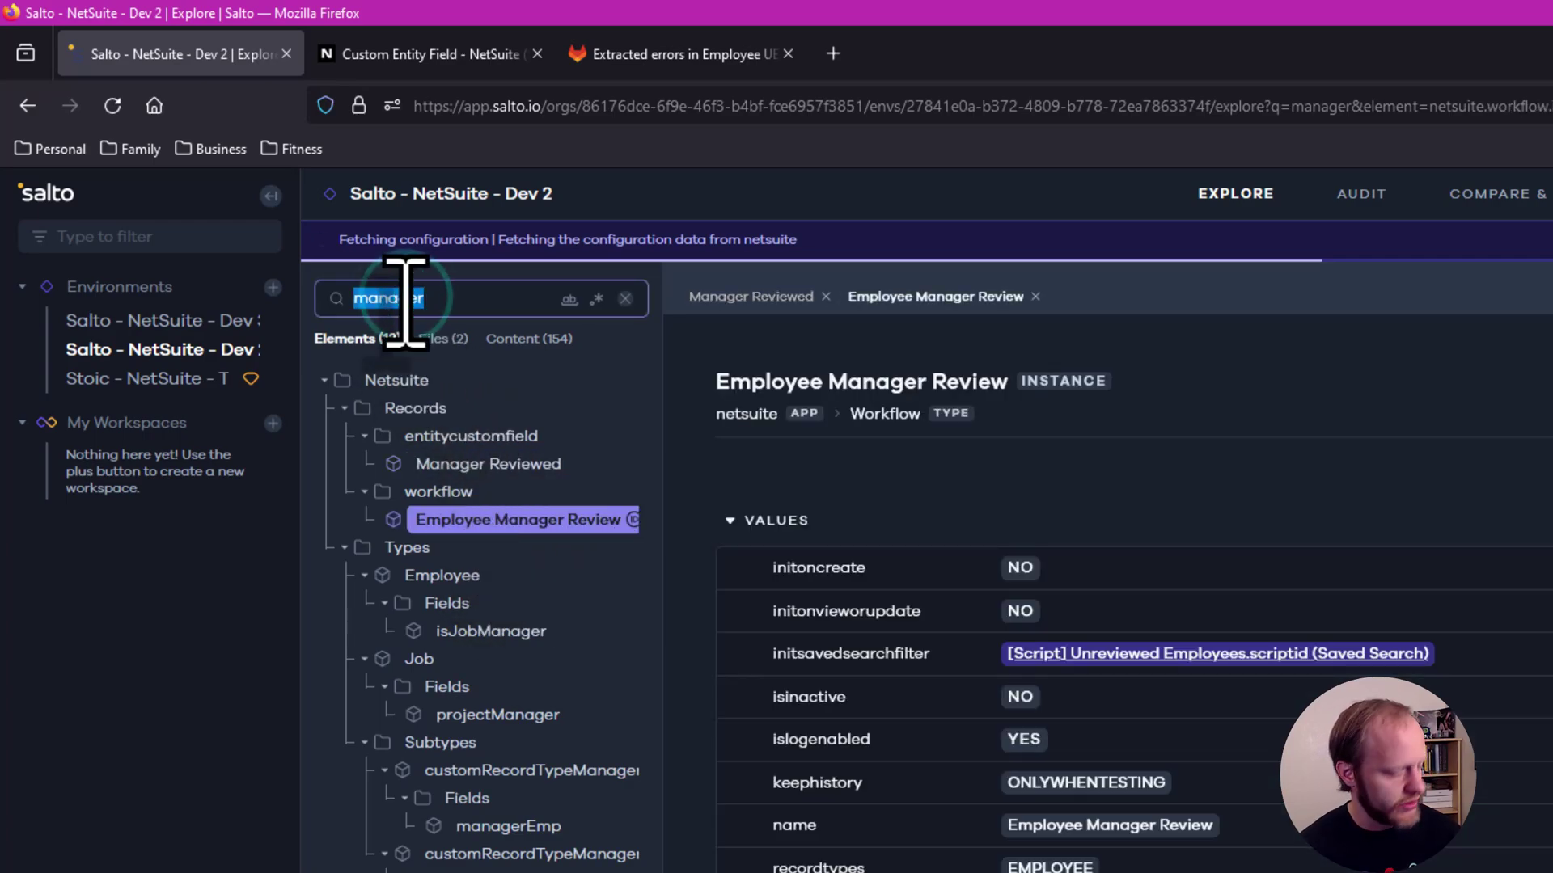
pyautogui.write('unrev')
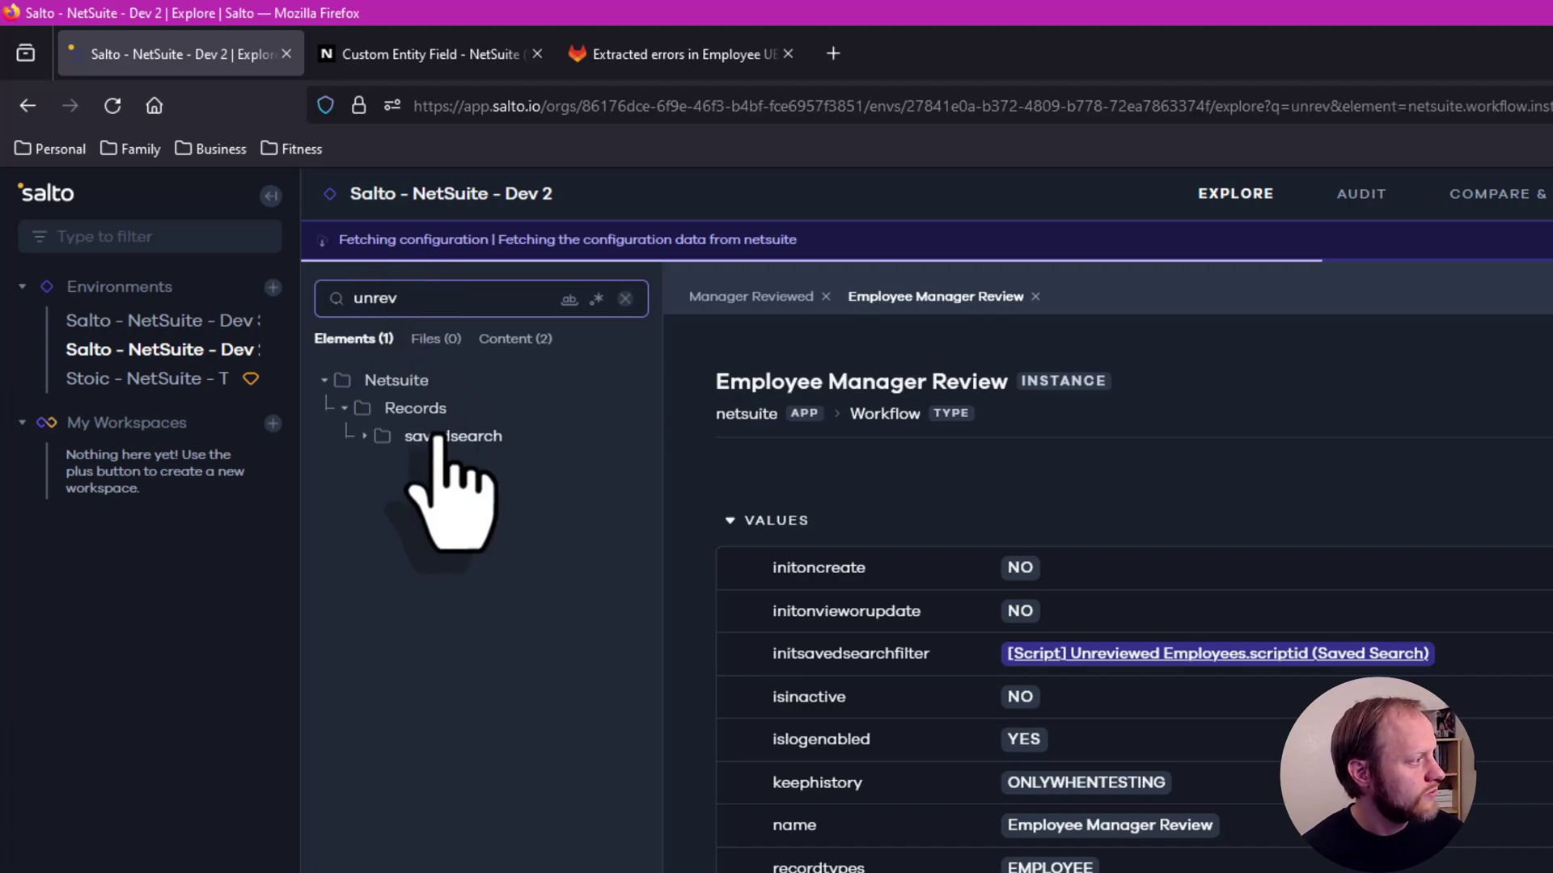
pyautogui.click(366, 436)
pyautogui.click(458, 468)
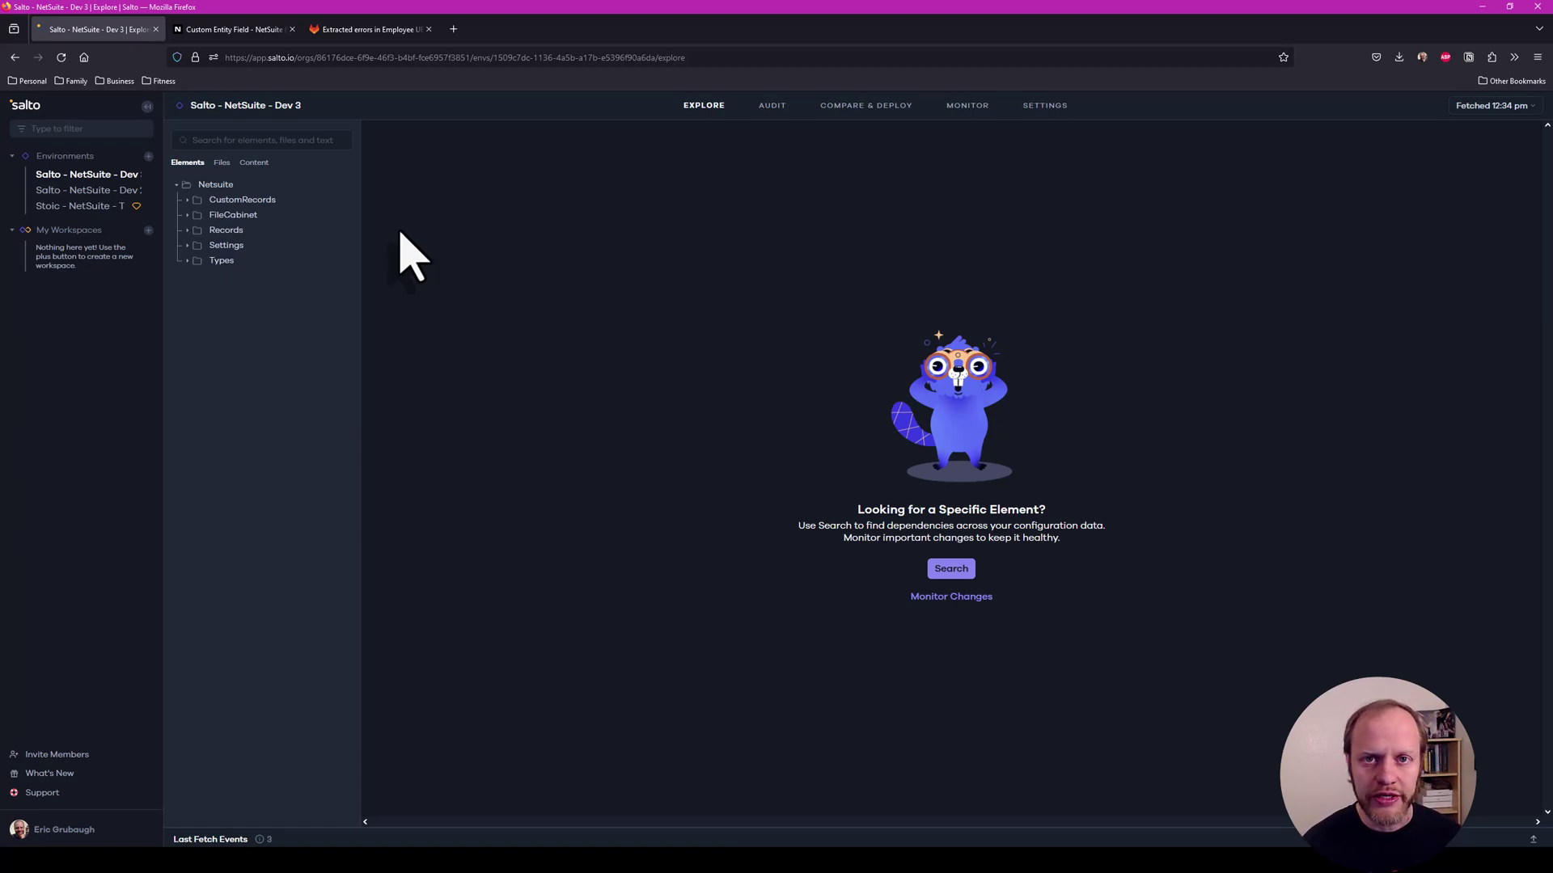
pyautogui.click(338, 30)
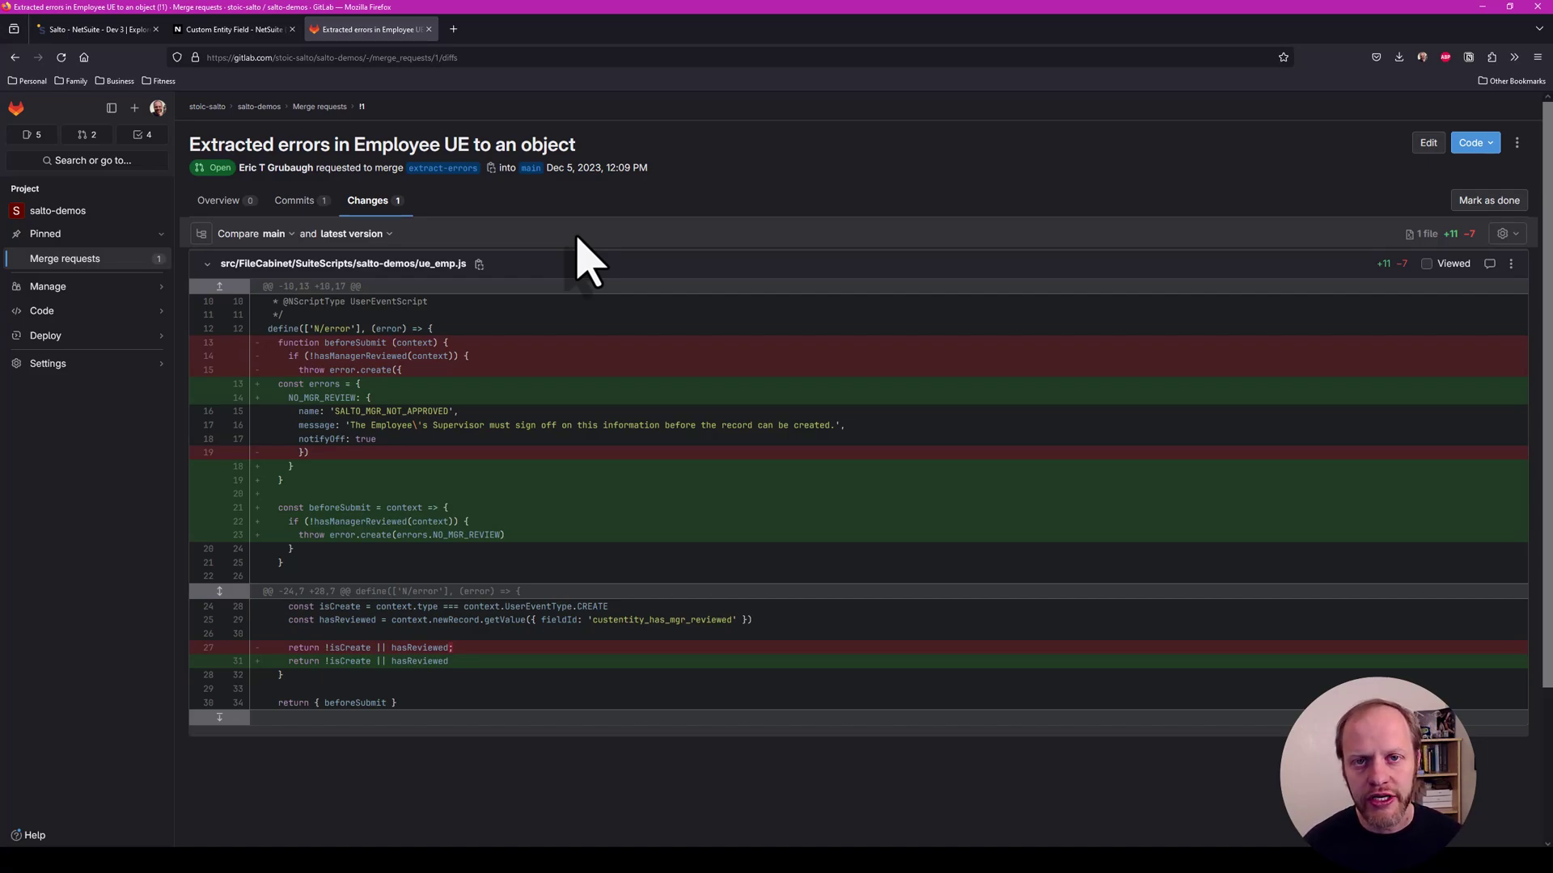
pyautogui.click(95, 30)
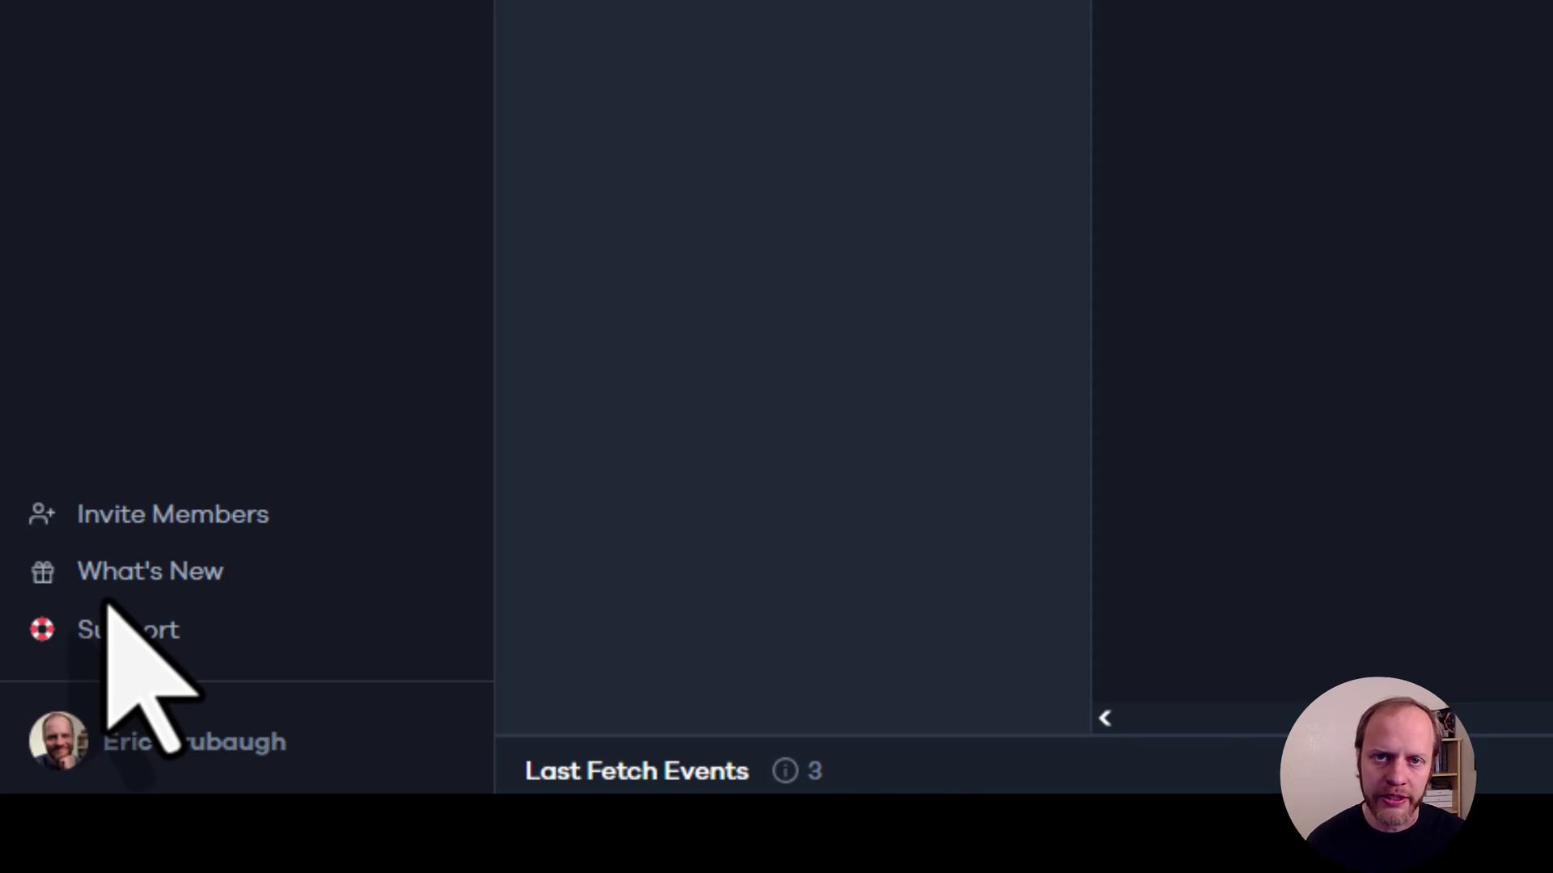
# - Authorize a GitLab cloud account in Git Settings, then view the Other providers form
pyautogui.click(129, 742)
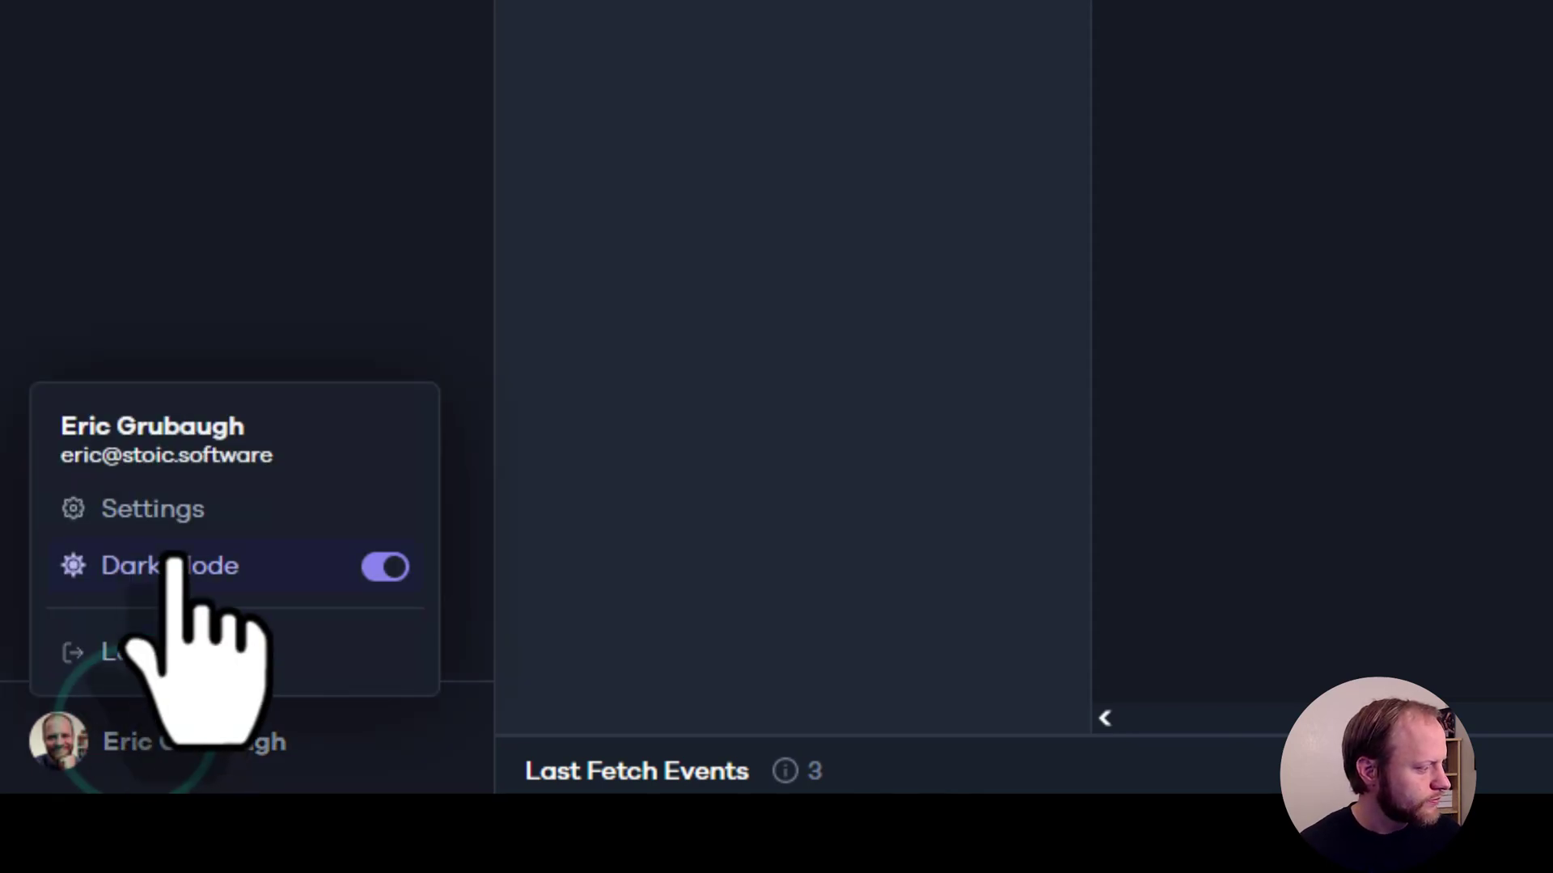
pyautogui.click(187, 518)
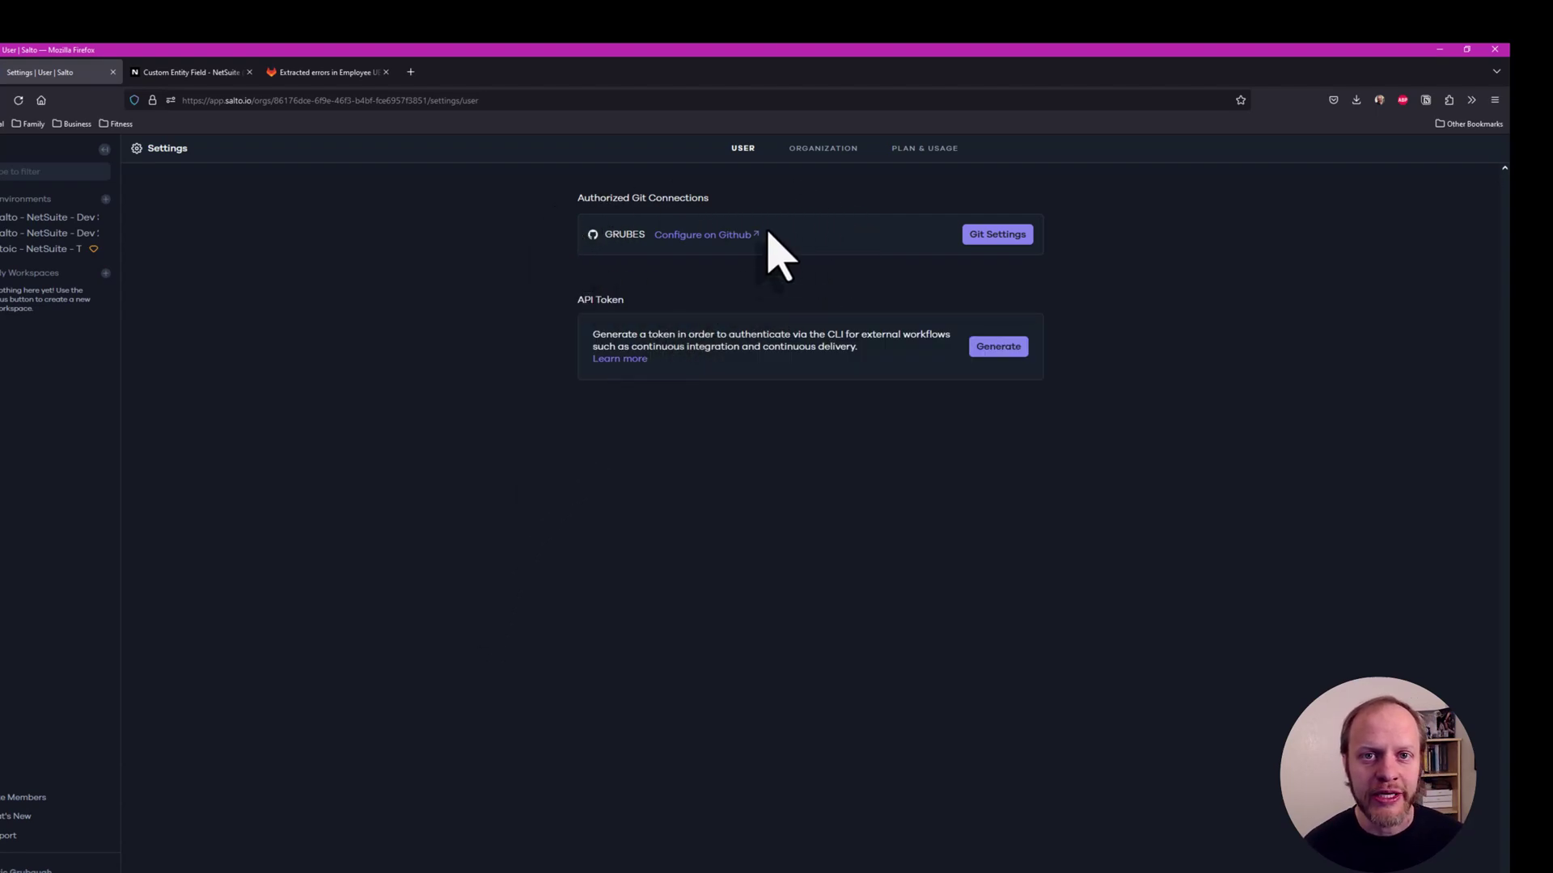
pyautogui.click(980, 234)
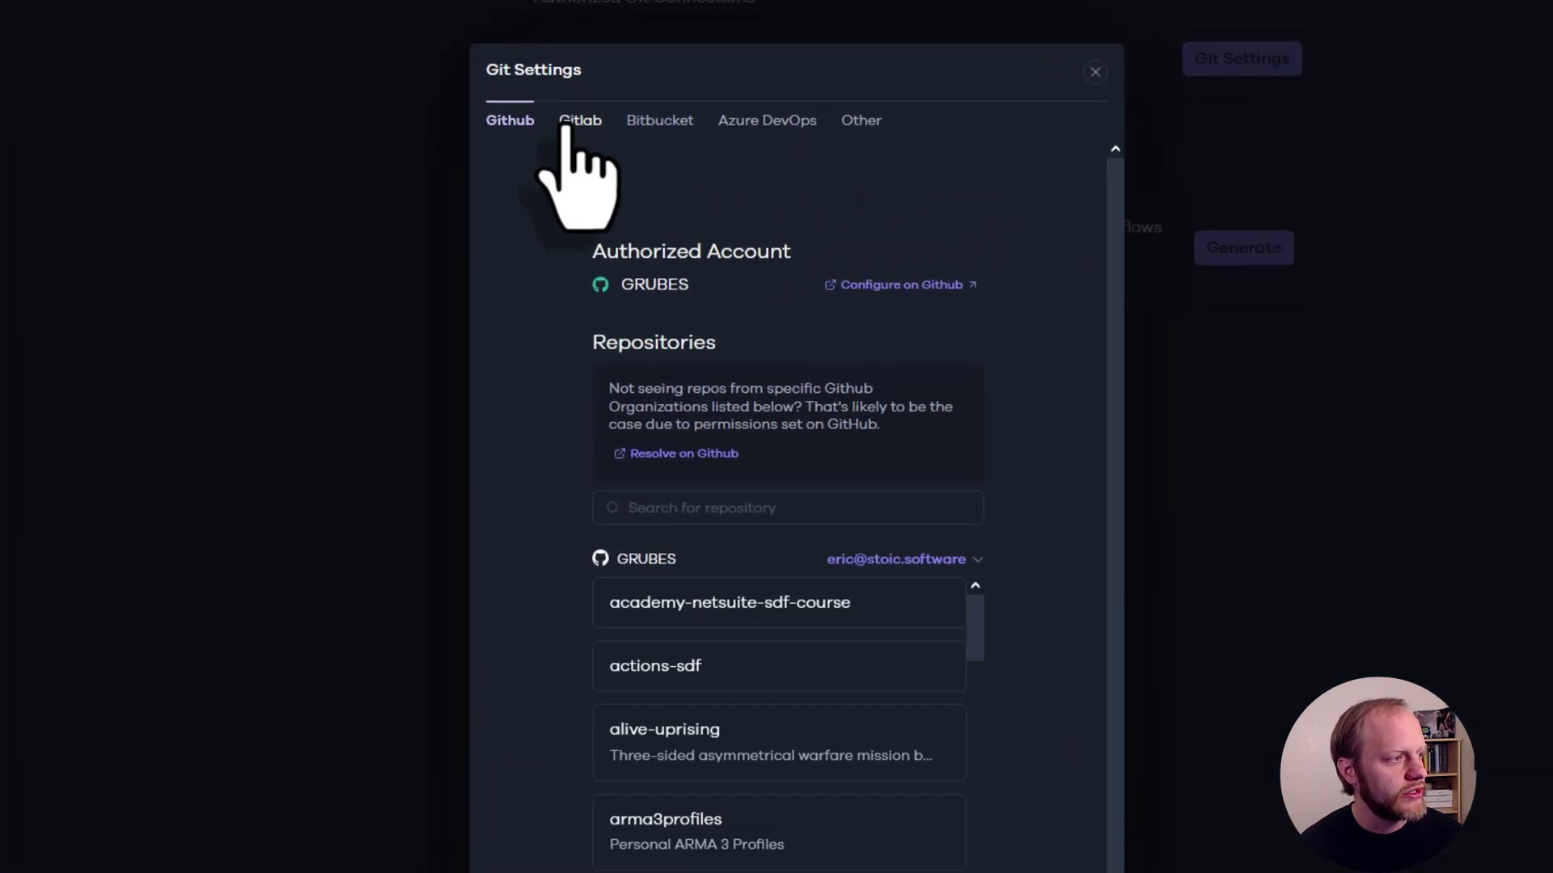
pyautogui.click(567, 125)
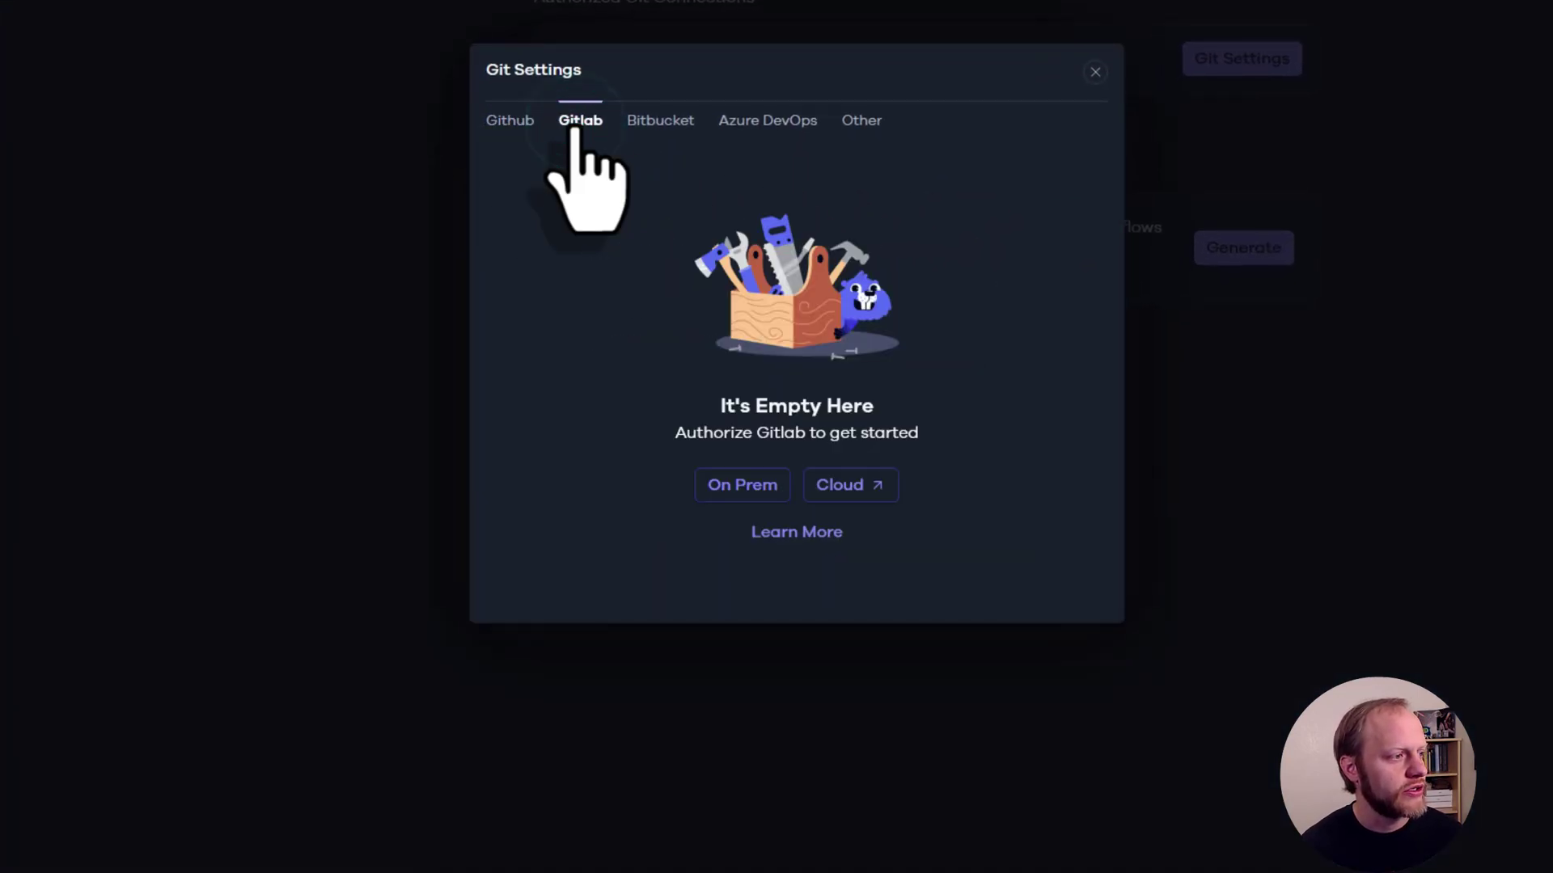
pyautogui.click(863, 487)
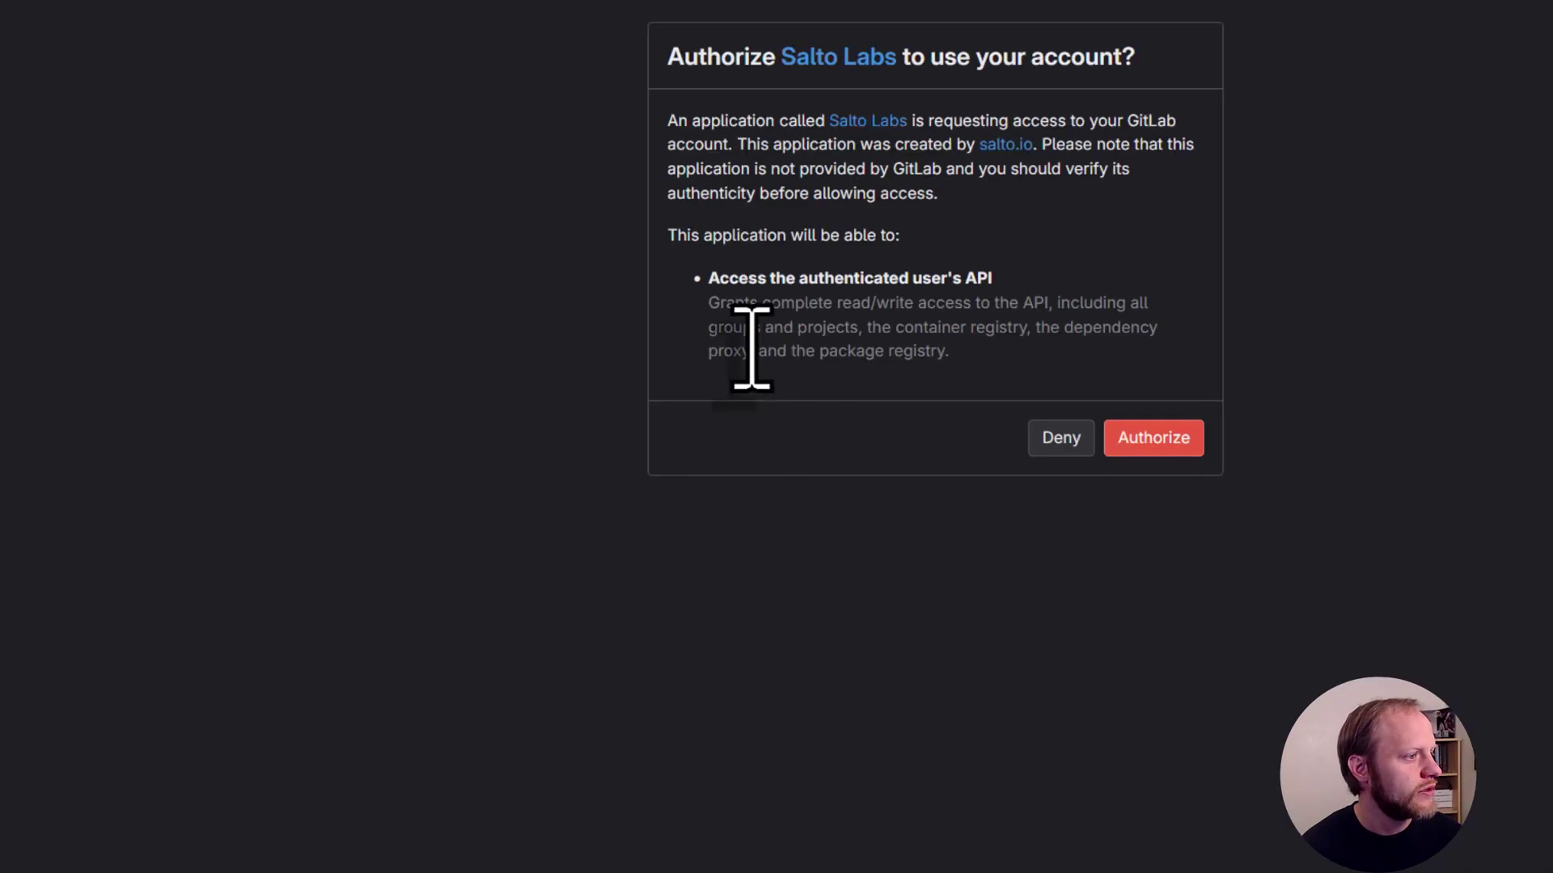
pyautogui.click(1128, 438)
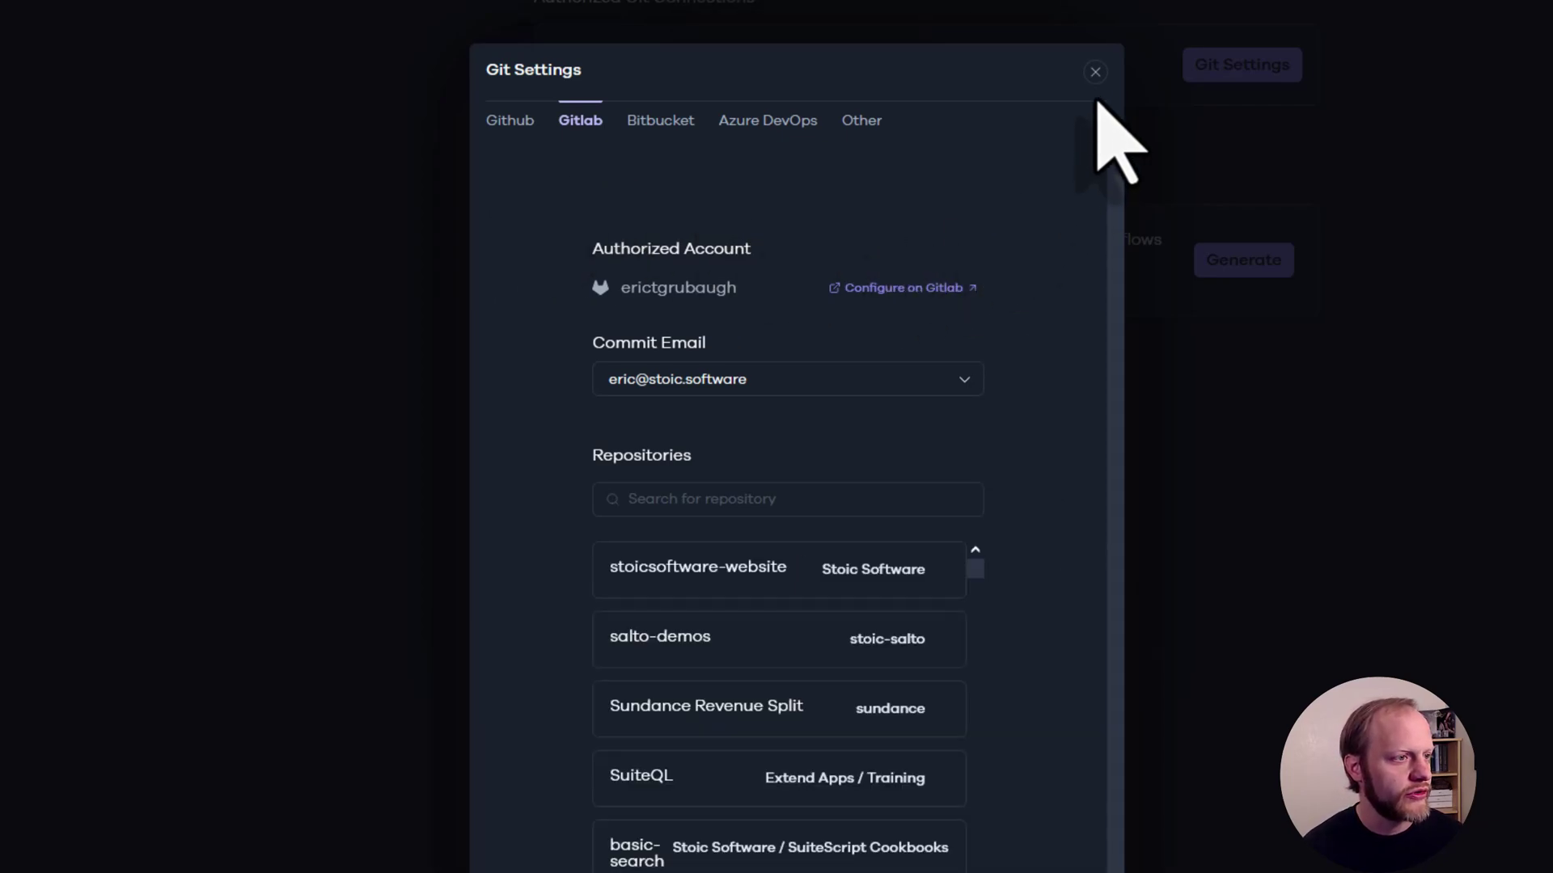
pyautogui.click(1094, 72)
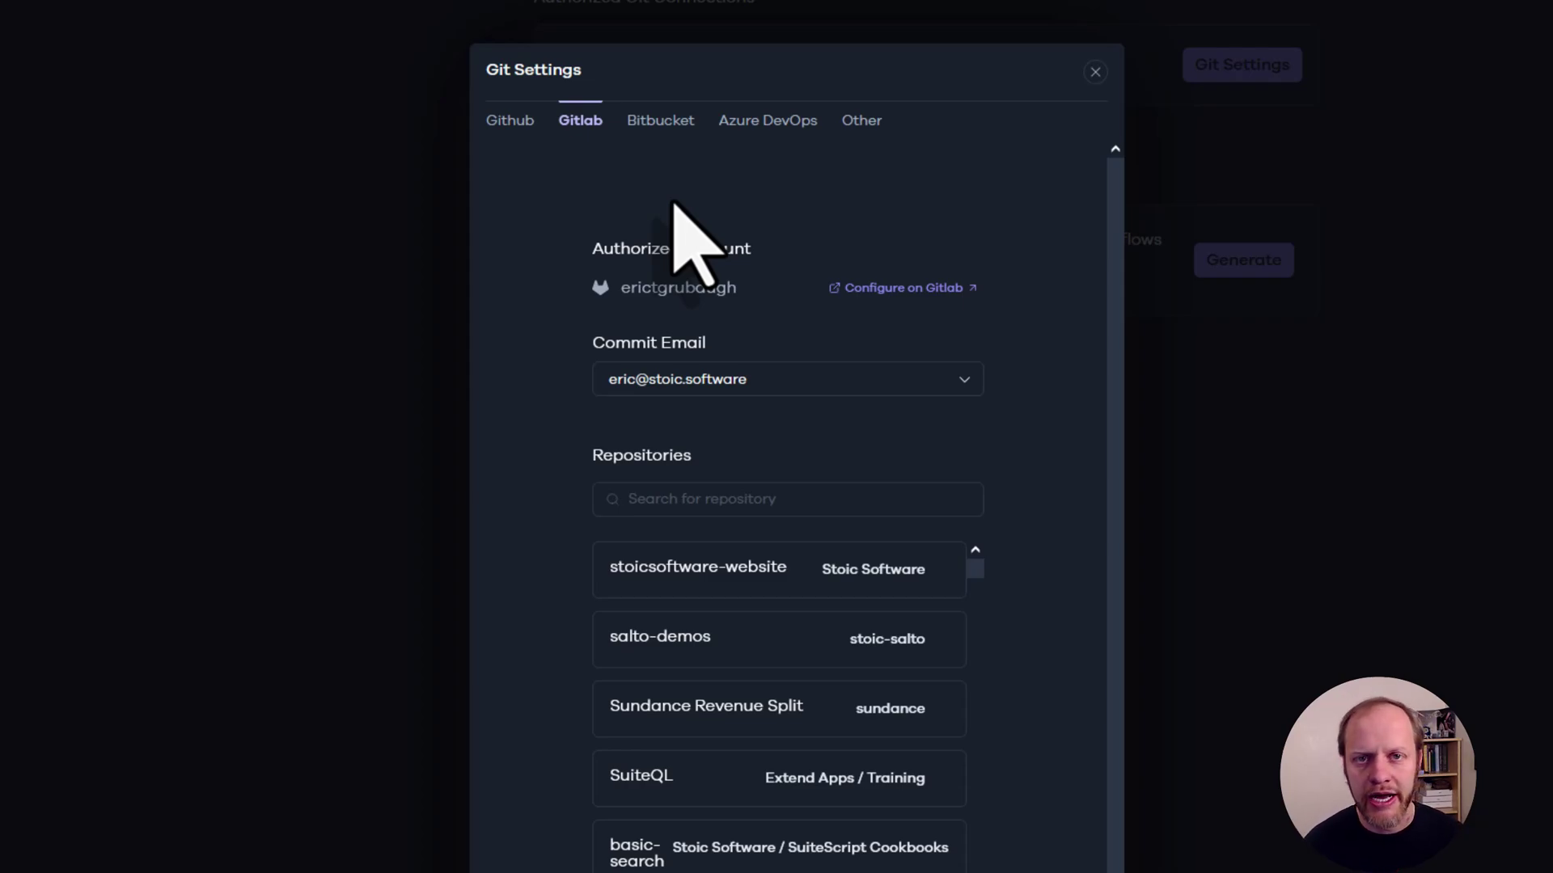
pyautogui.click(851, 129)
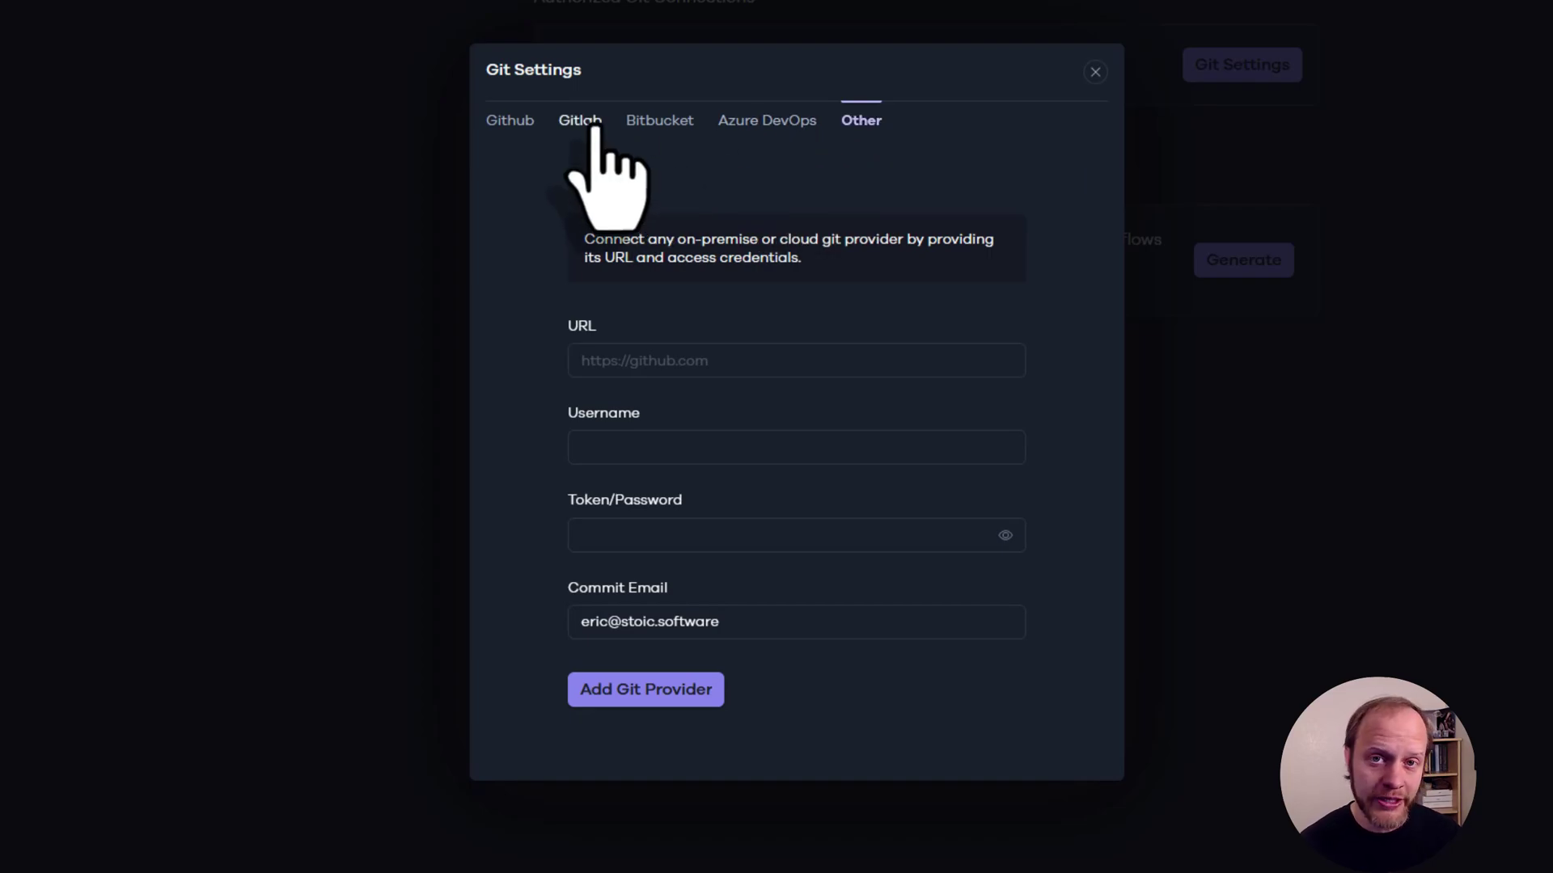
# - Start a new SDF Pull Request deployment from Dev 3's deployments list
pyautogui.click(1095, 72)
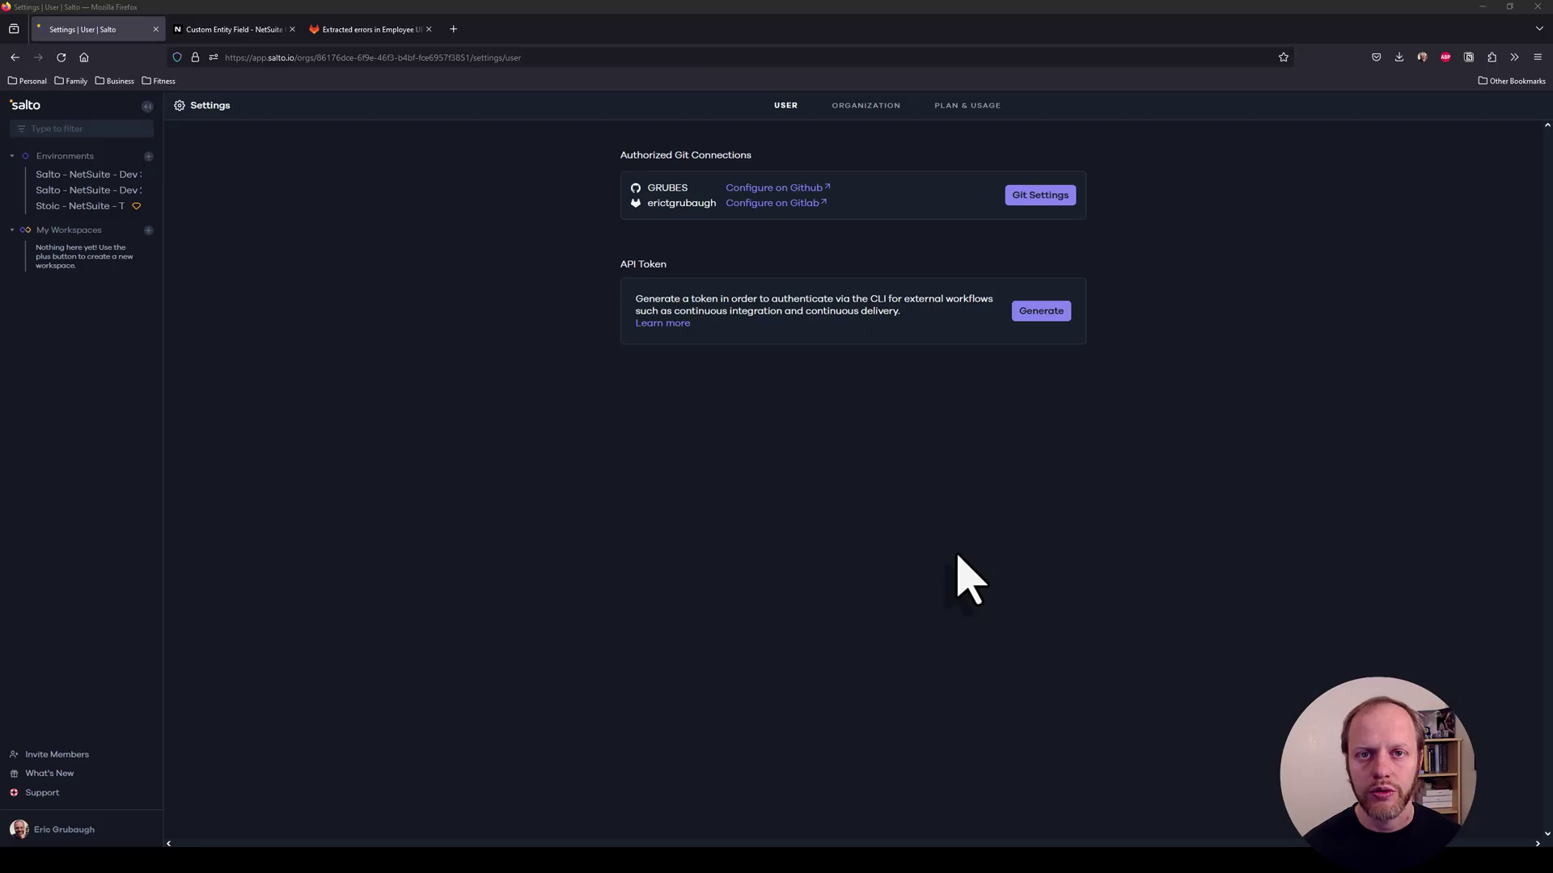
pyautogui.click(122, 174)
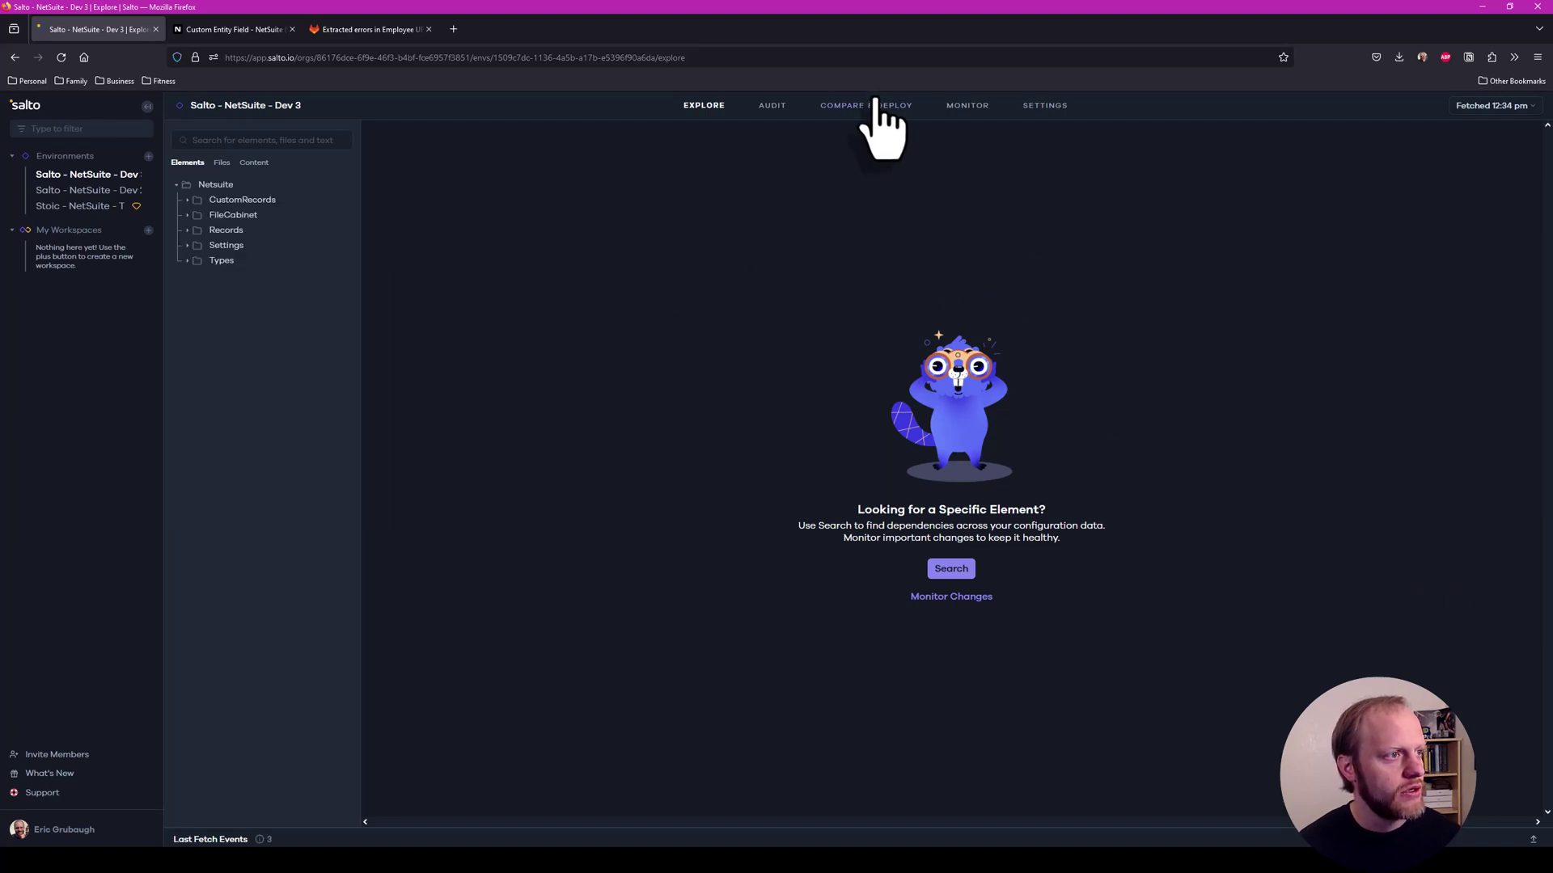
pyautogui.click(868, 108)
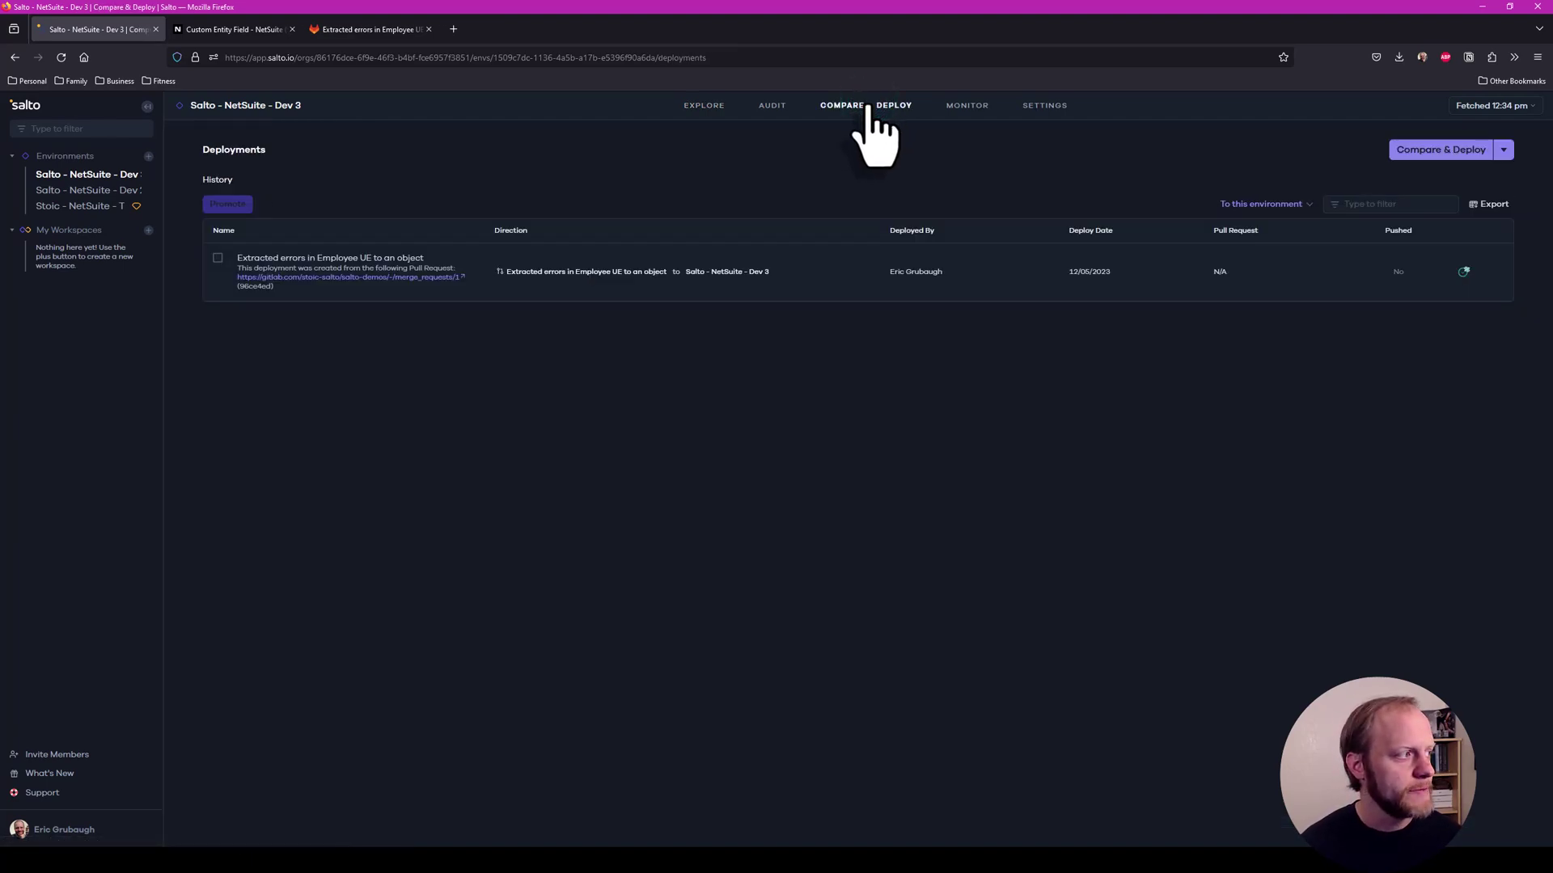
pyautogui.click(1504, 151)
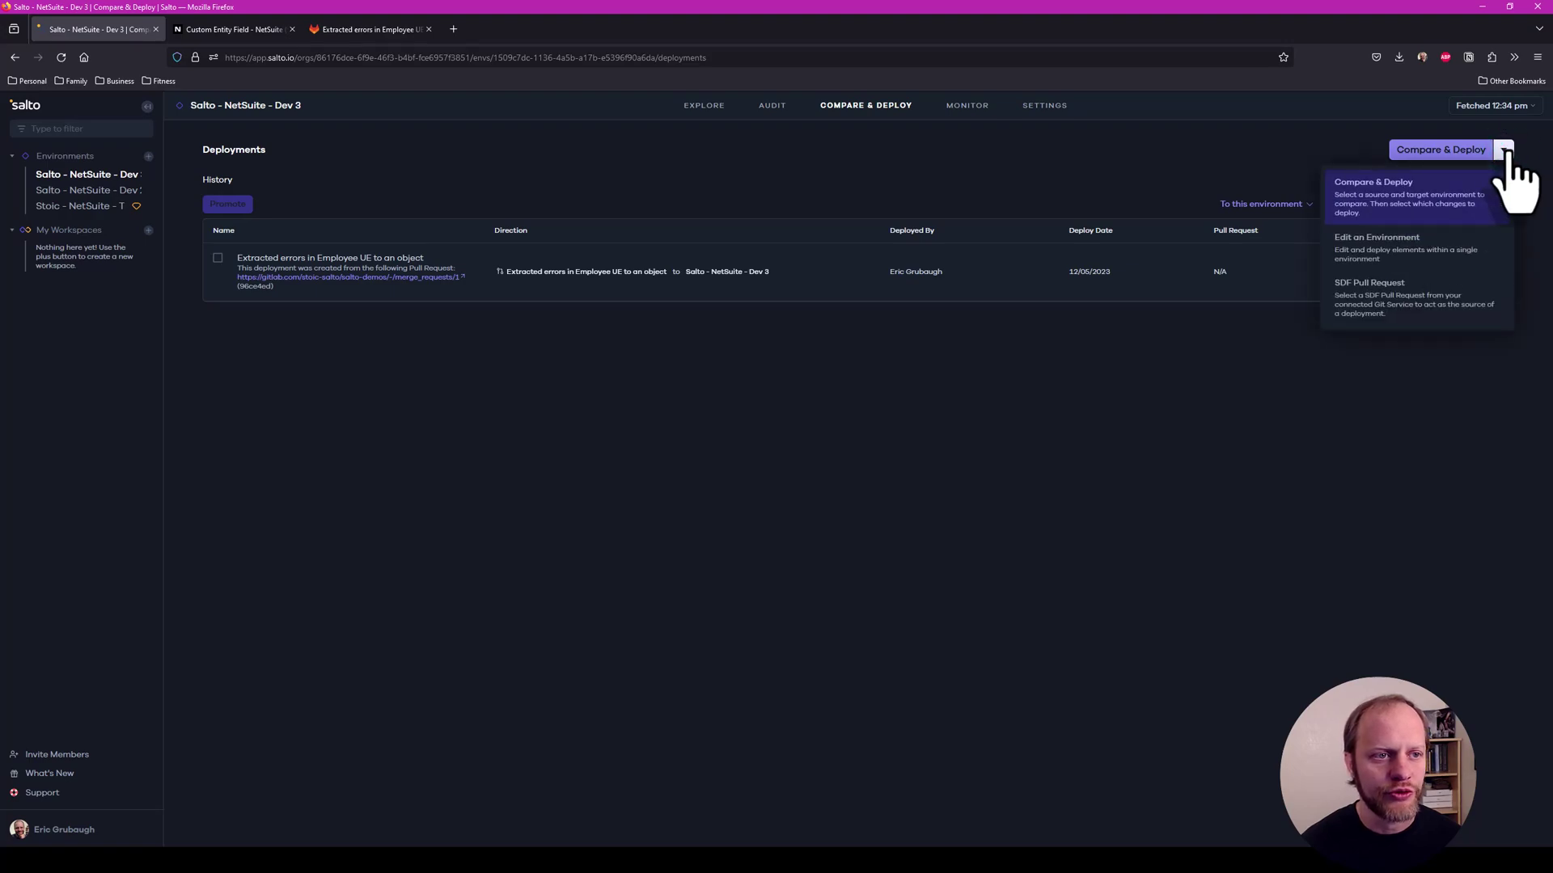
pyautogui.click(1371, 299)
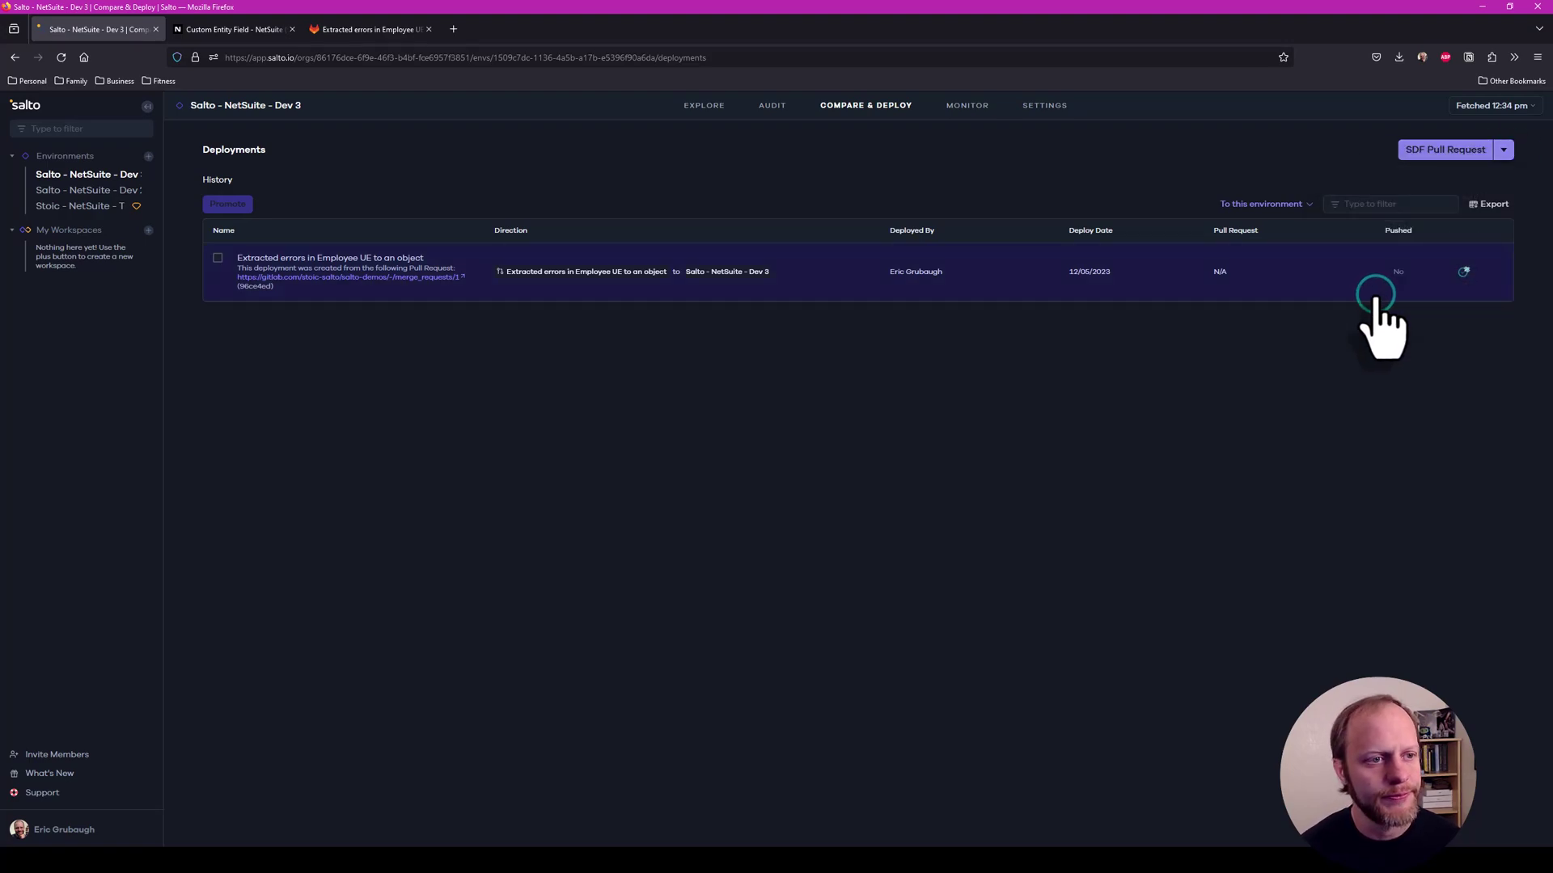
pyautogui.click(1433, 152)
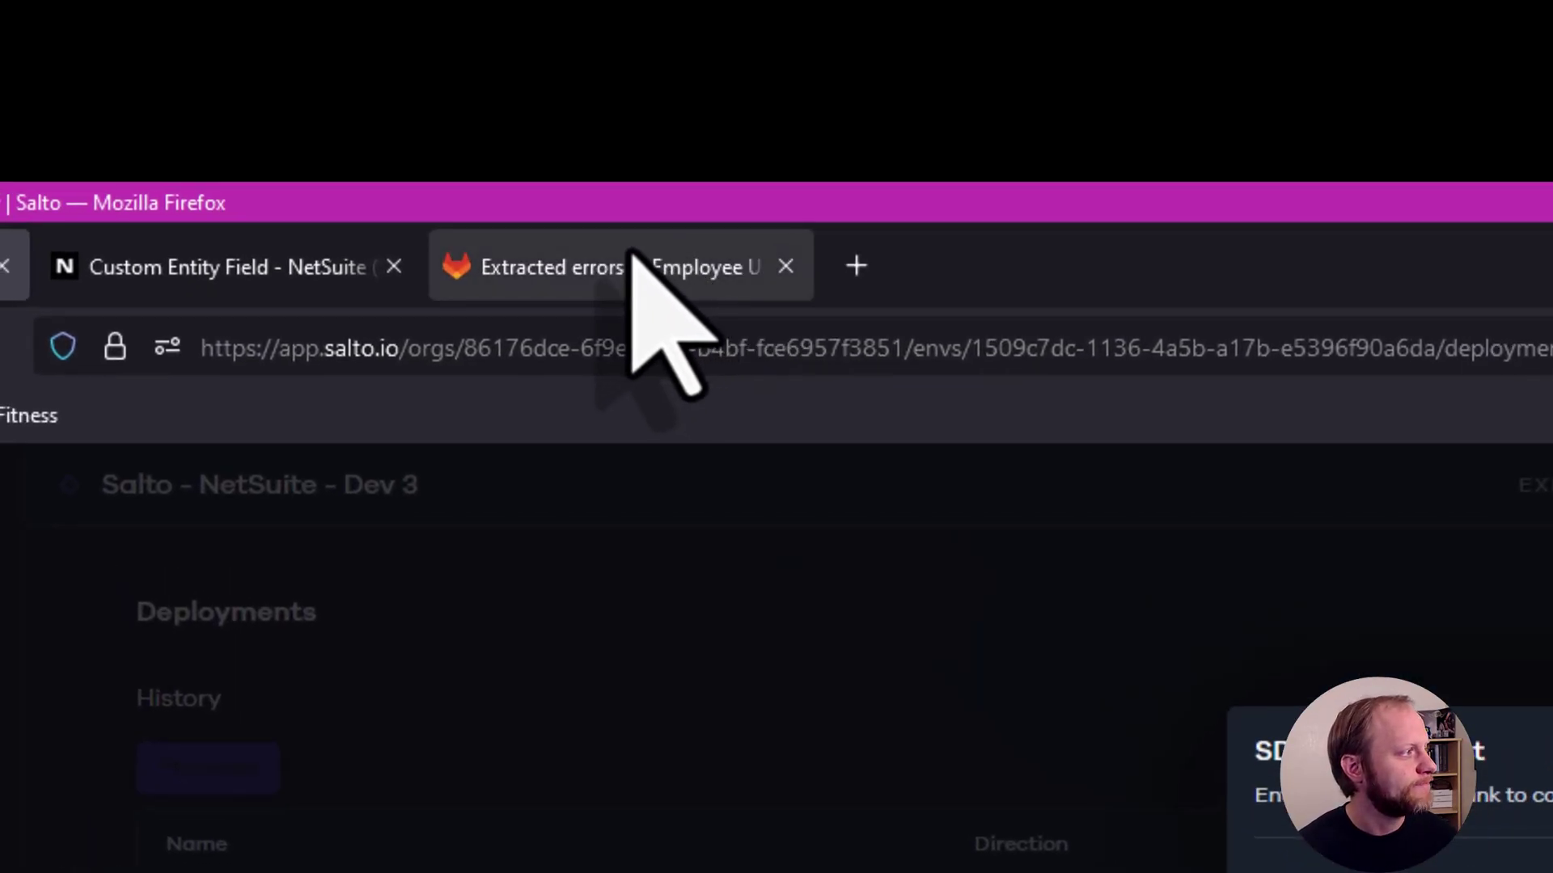
# - Set the salto-demos merge request URL, without /diffs, as source and enable Fetch now
pyautogui.click(634, 262)
pyautogui.click(706, 348)
pyautogui.hotkey('ctrl', 'c')
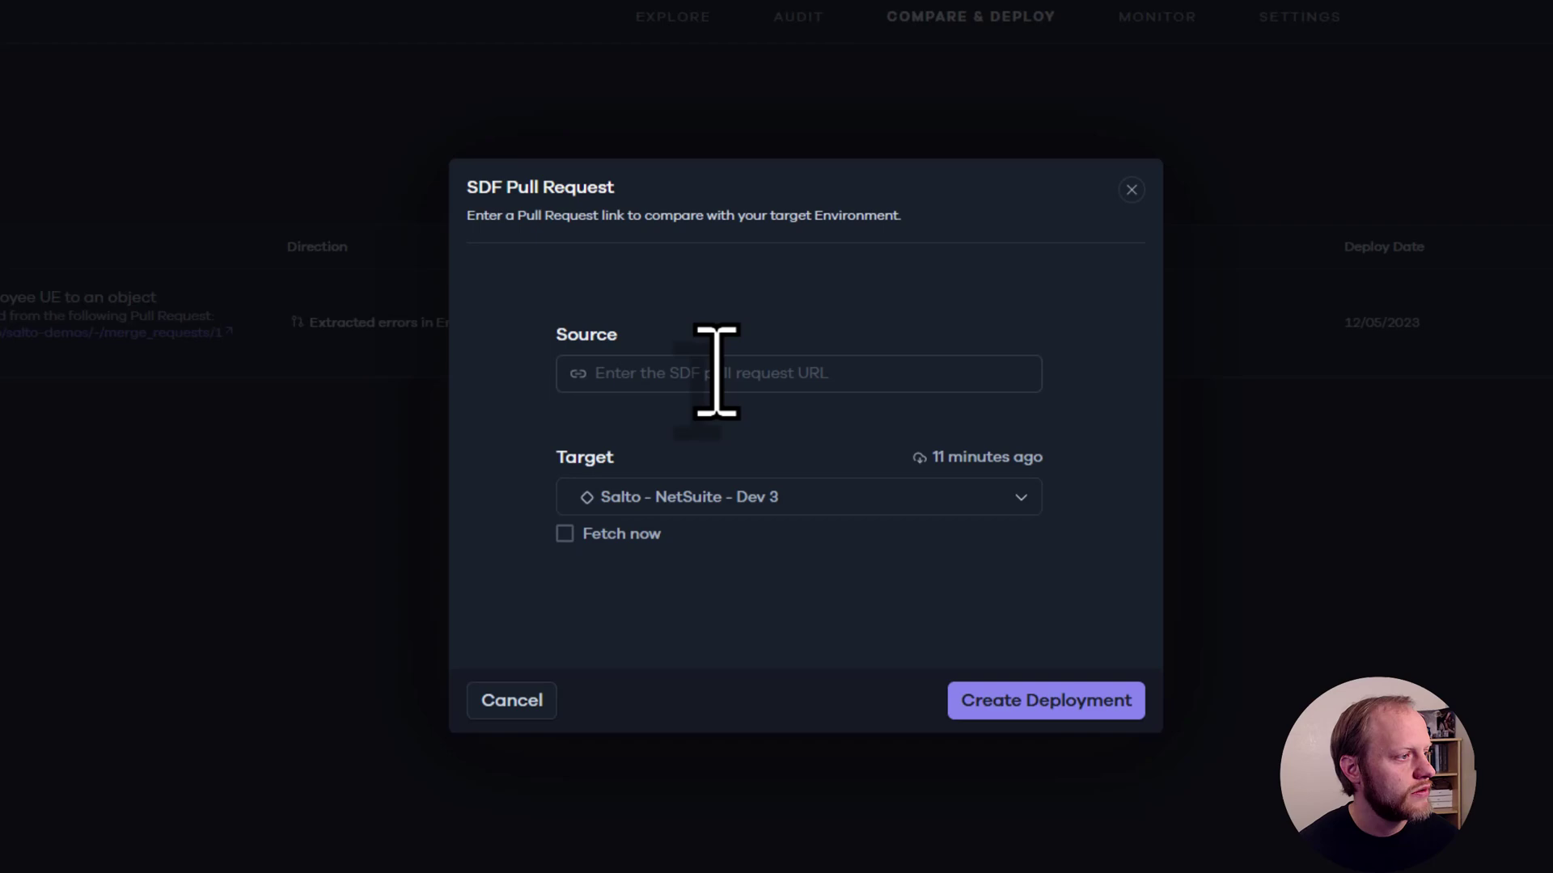
pyautogui.click(716, 372)
pyautogui.hotkey('ctrl', 'v')
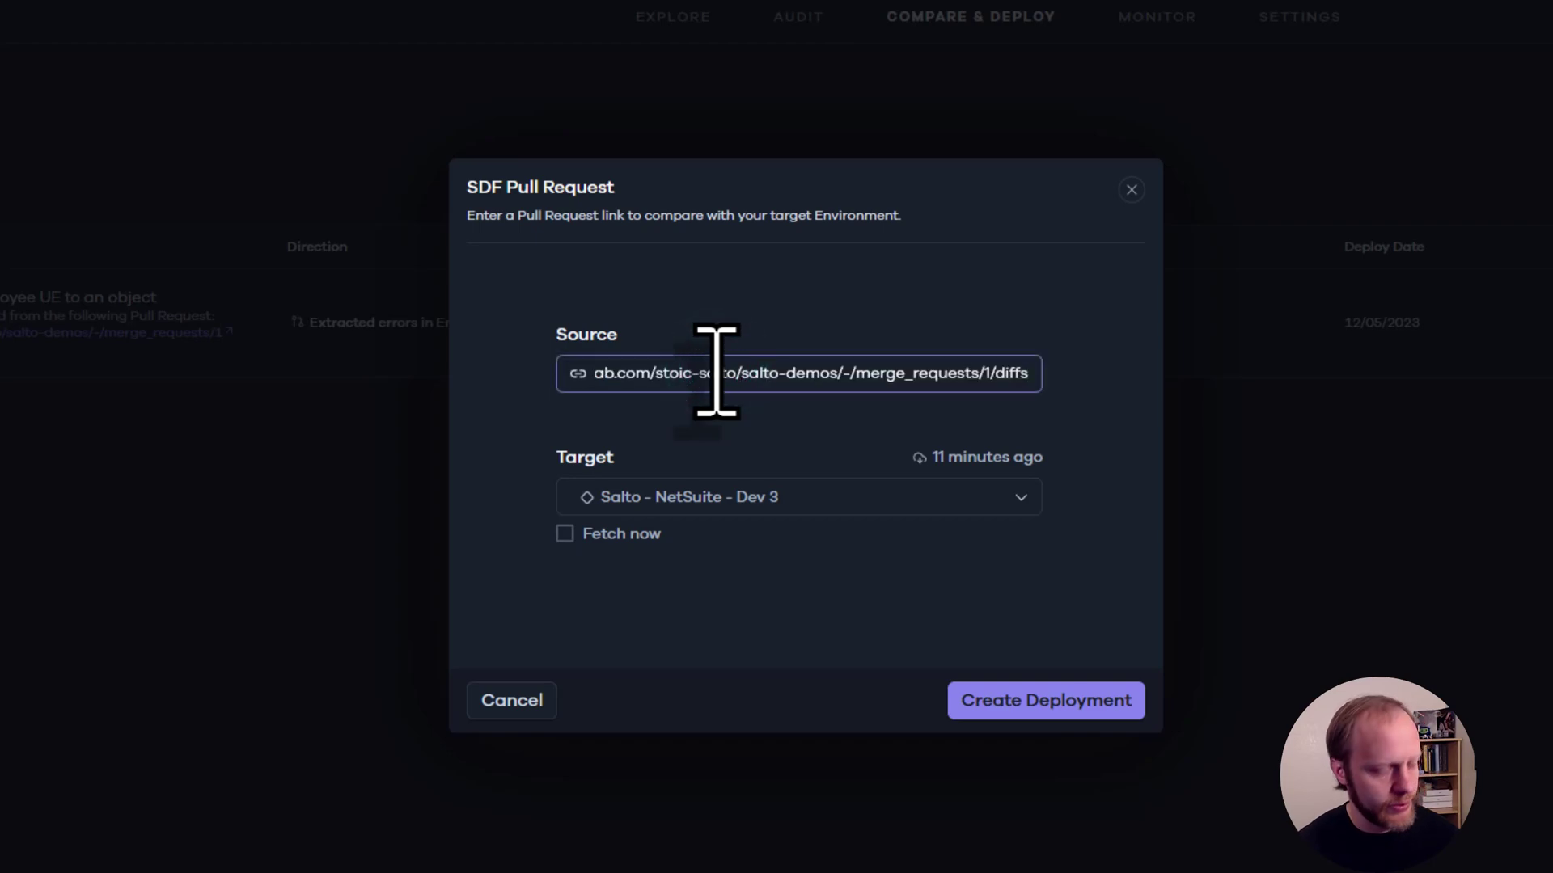
pyautogui.press('BackSpace')
pyautogui.press('BackSpace')
pyautogui.press('BackSpace')
pyautogui.press('BackSpace')
pyautogui.press('BackSpace')
pyautogui.press('BackSpace')
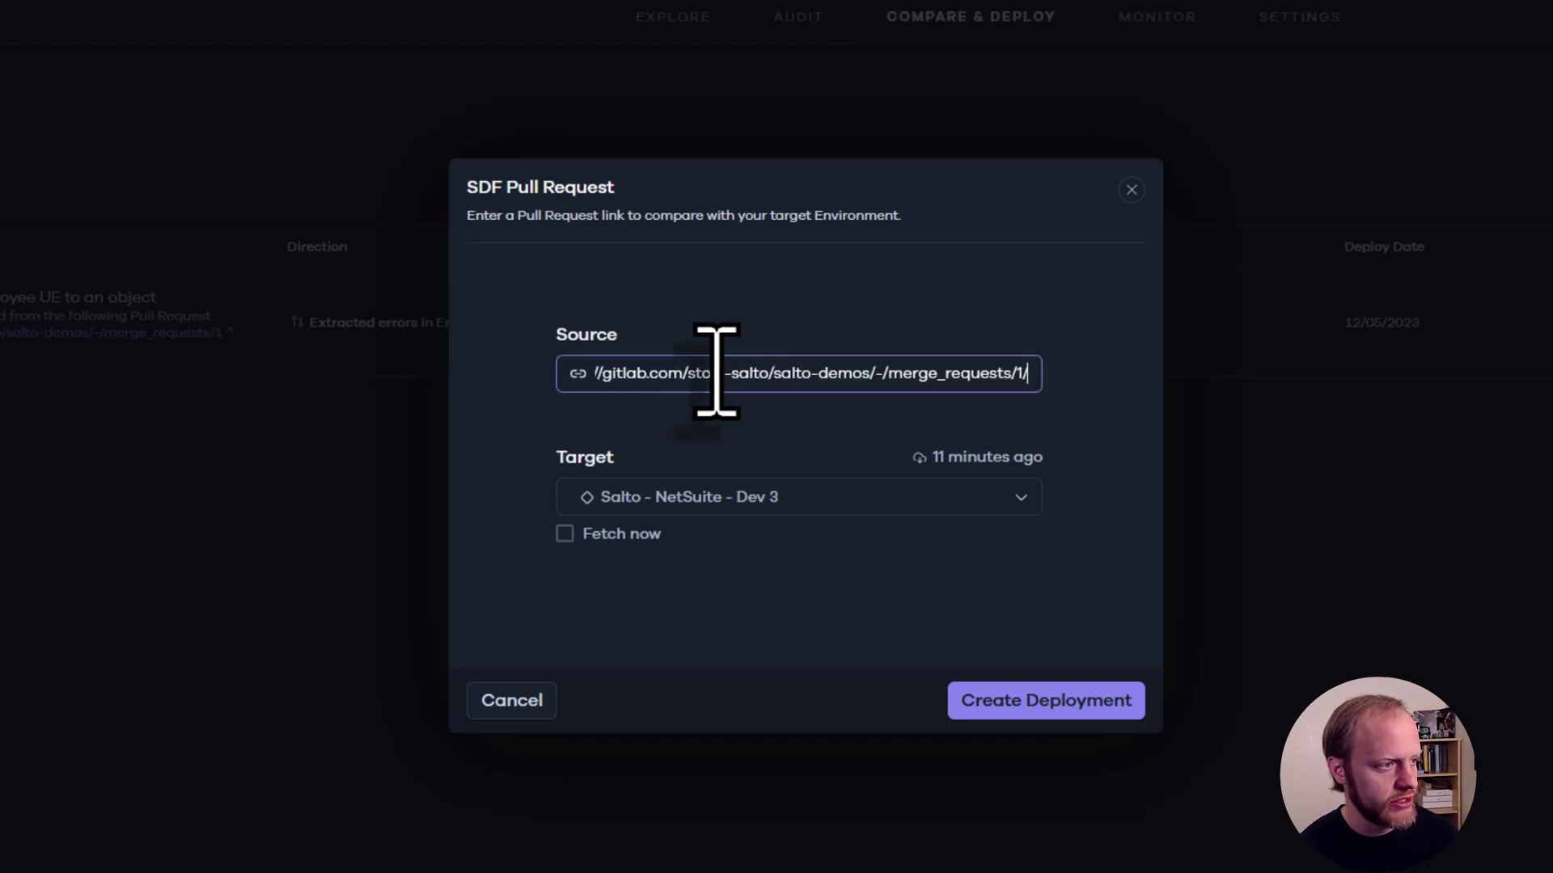
pyautogui.click(1094, 408)
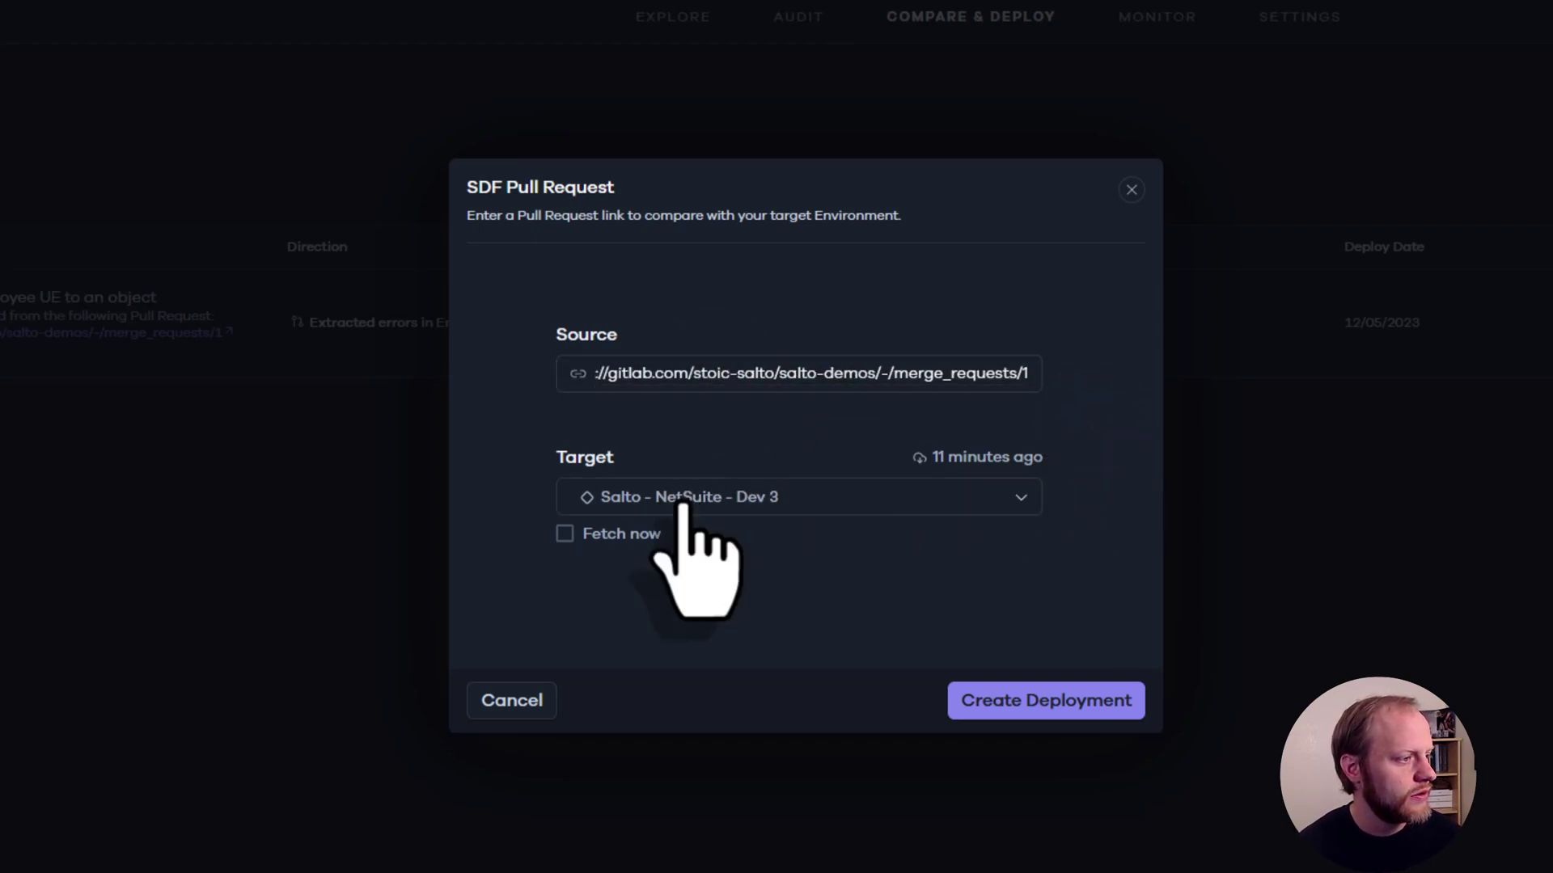
pyautogui.click(564, 534)
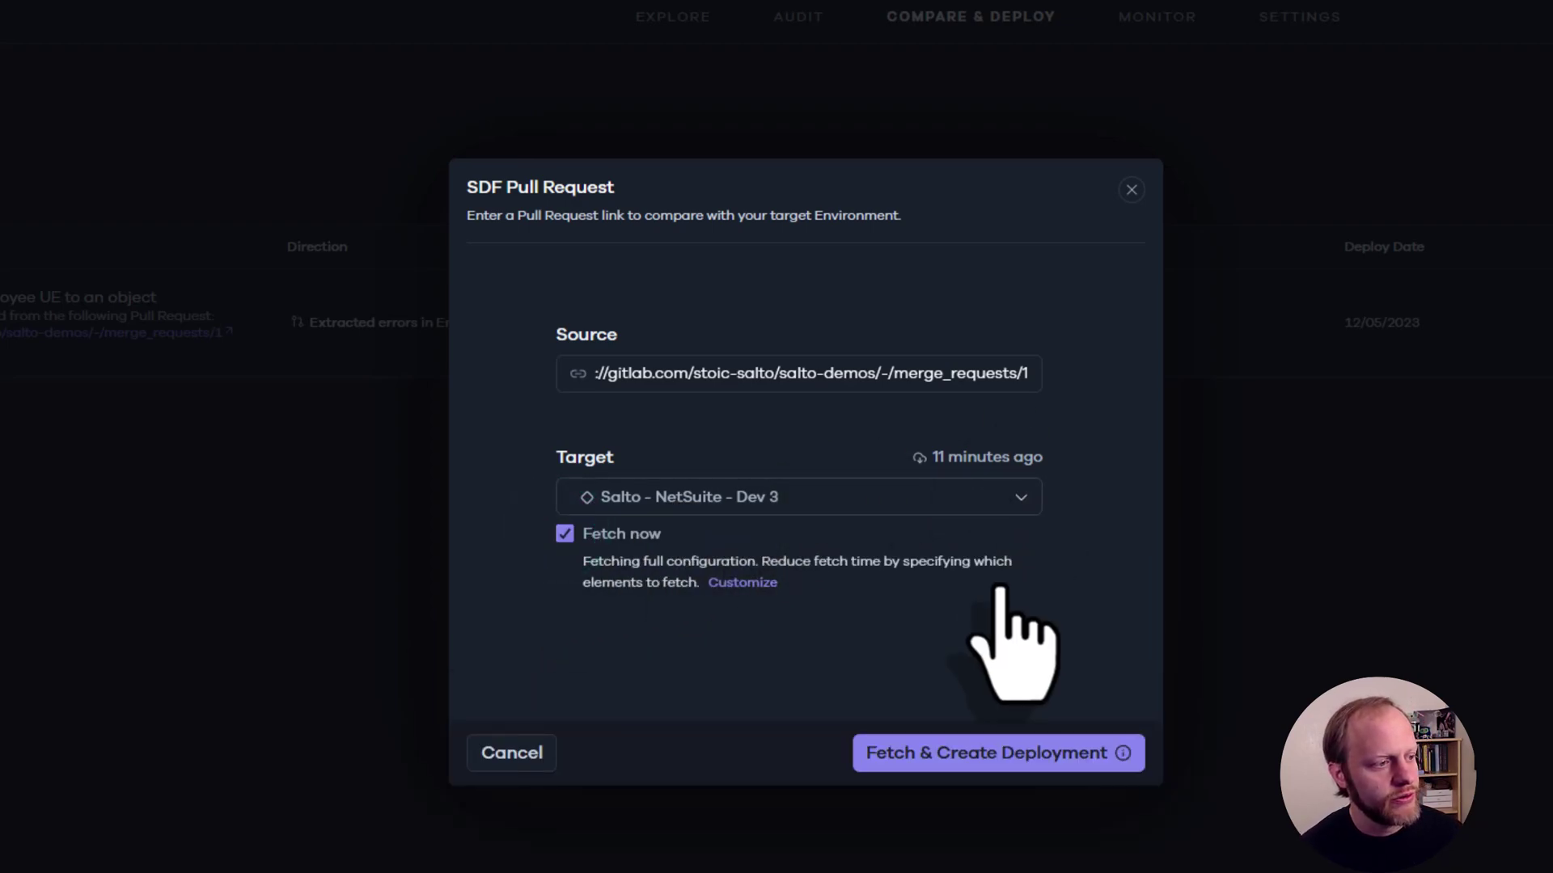
# - Create the deployment preview from the merge request and inspect the ue_emp.js code diff
pyautogui.click(979, 764)
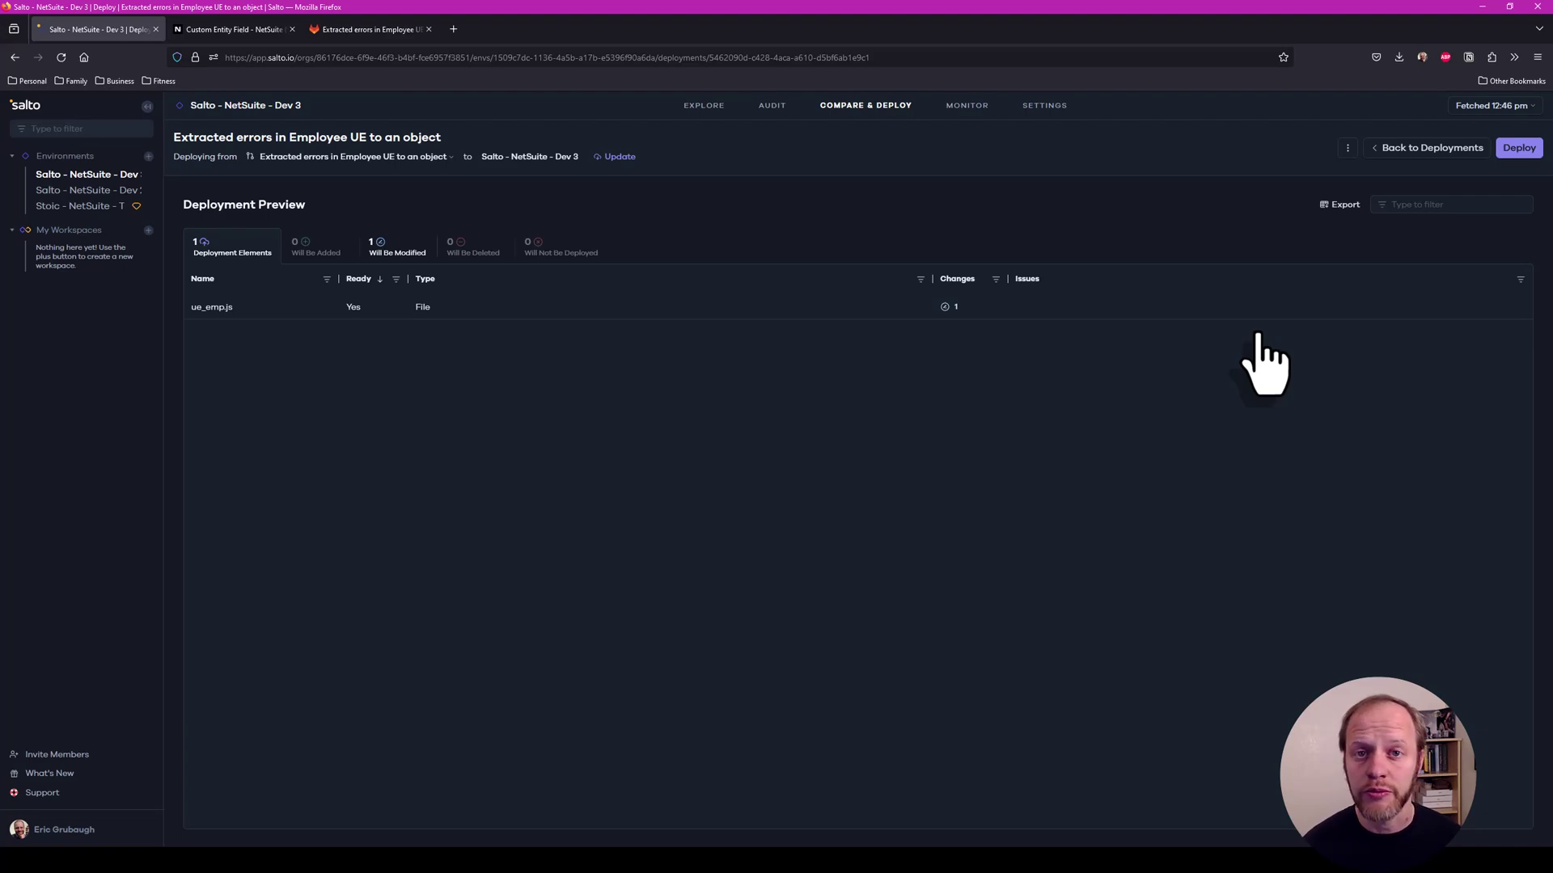
pyautogui.click(409, 309)
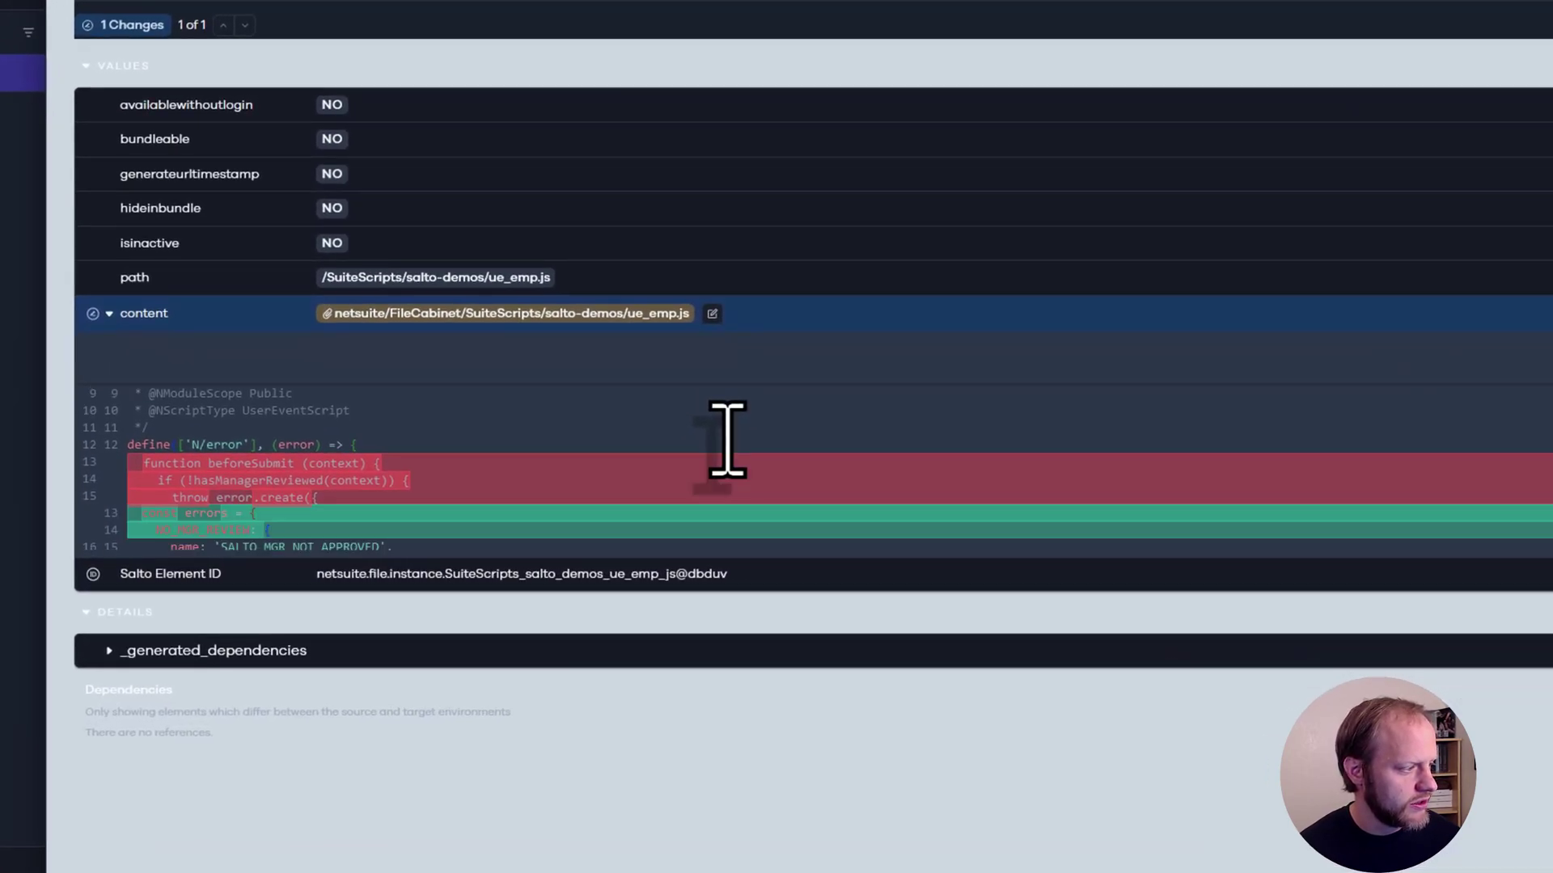
pyautogui.scroll(-4, 744, 486)
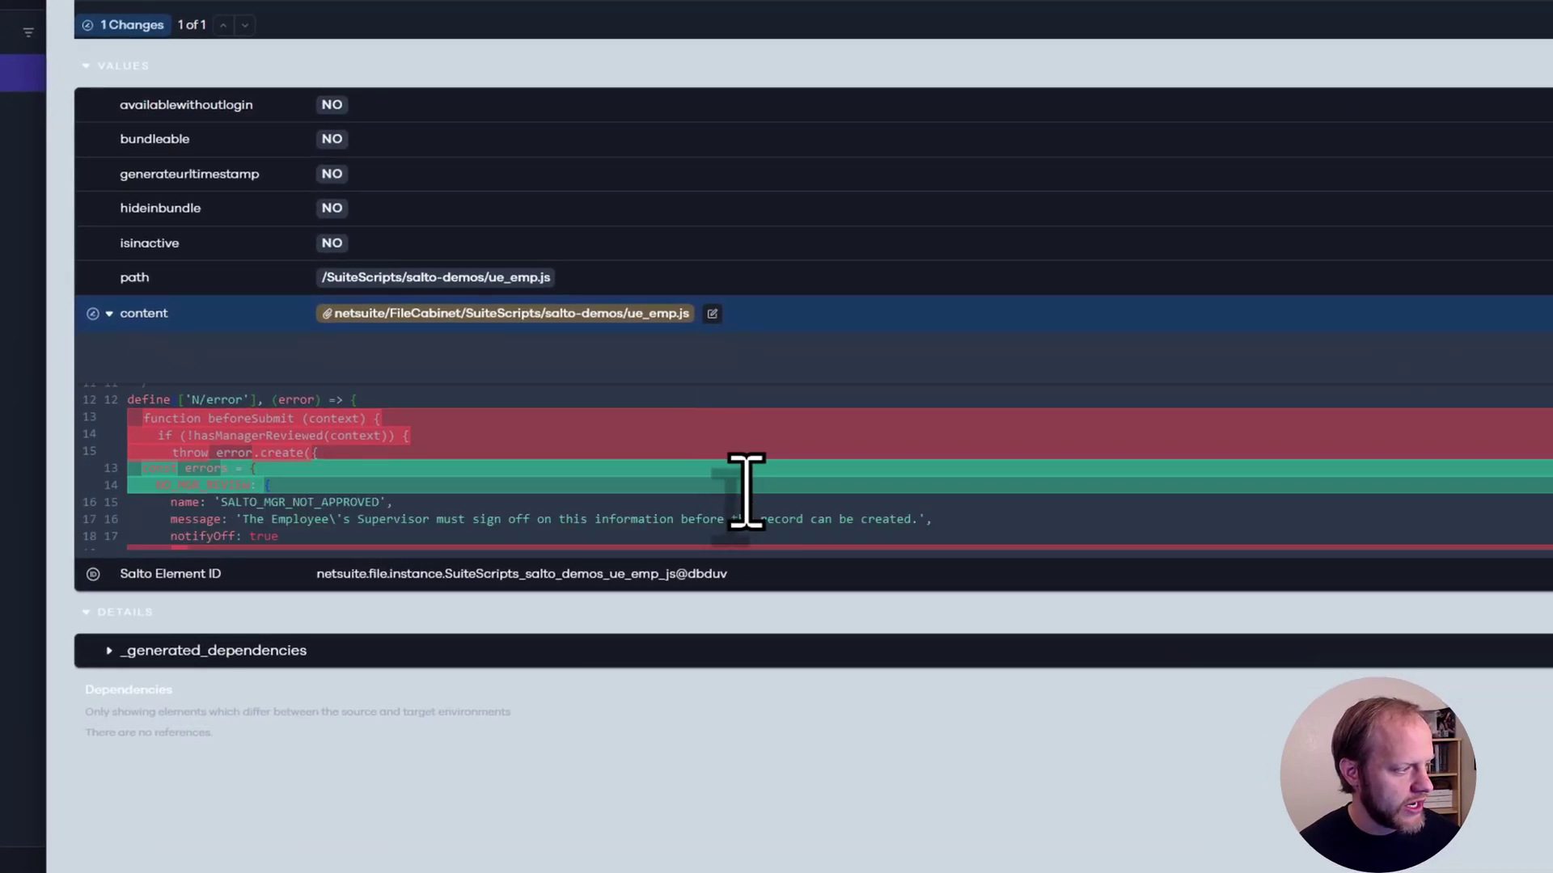
pyautogui.scroll(5, 745, 490)
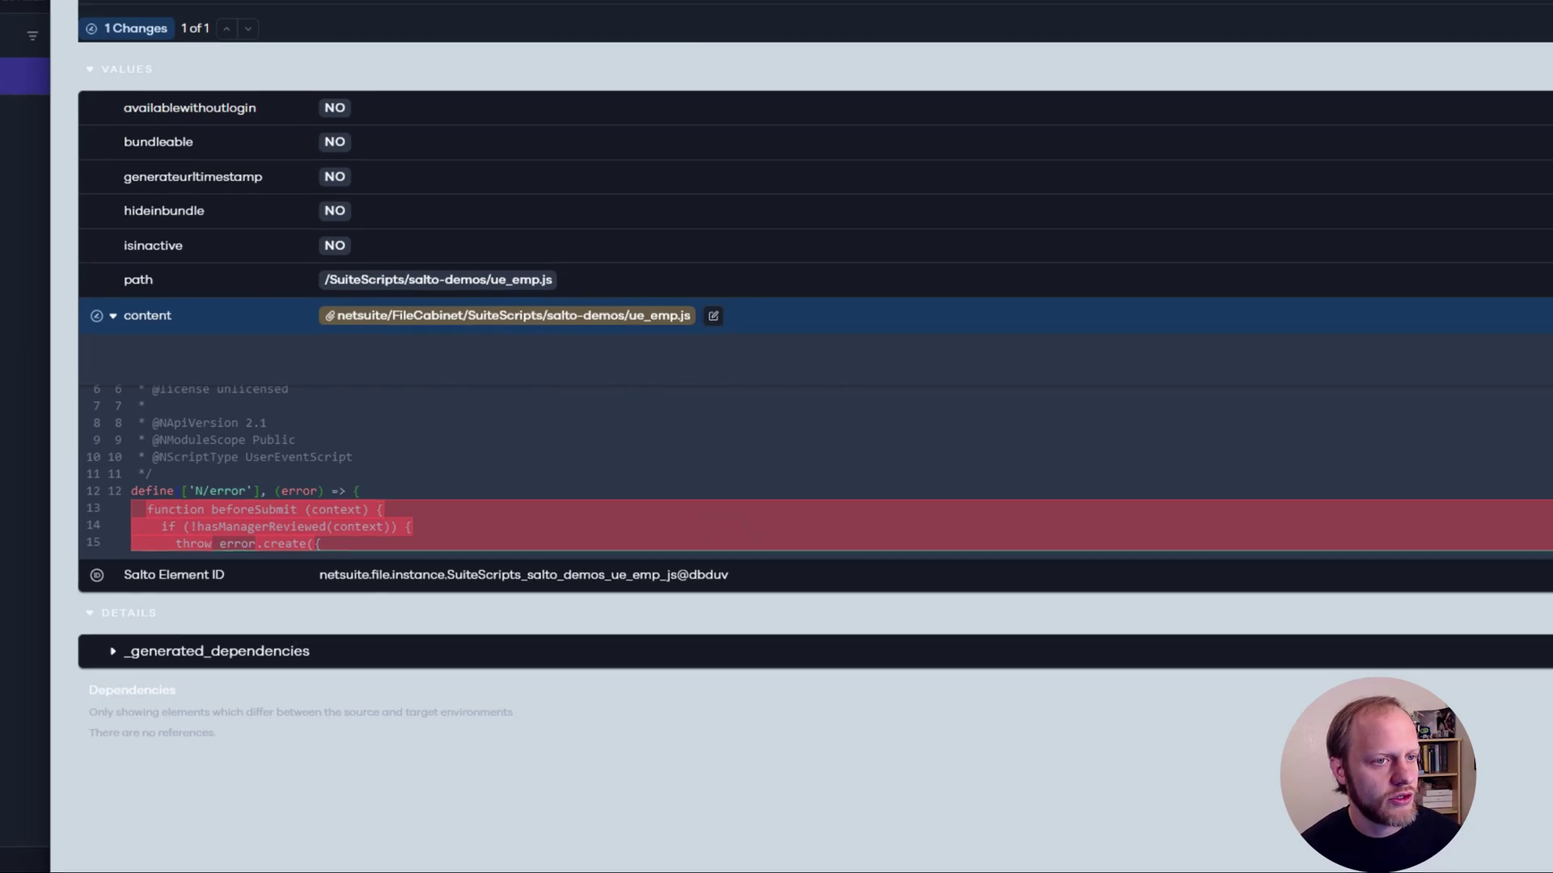
pyautogui.click(33, 404)
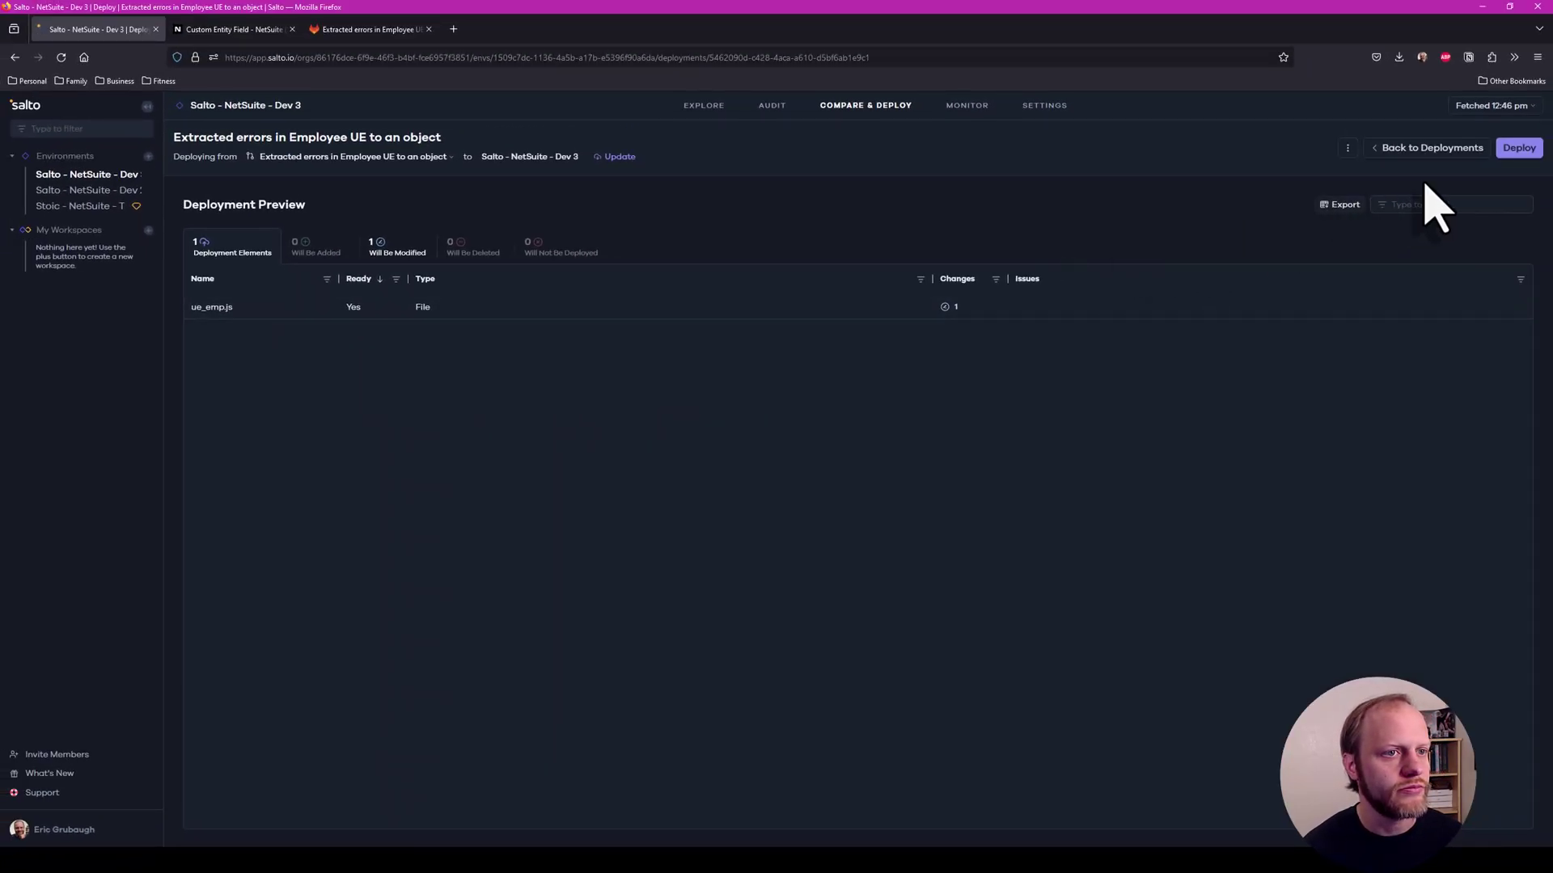
# - Deploy the 'Extracted errors in Employee UE to an object' change with ue_emp.js to Dev 3
pyautogui.click(1517, 150)
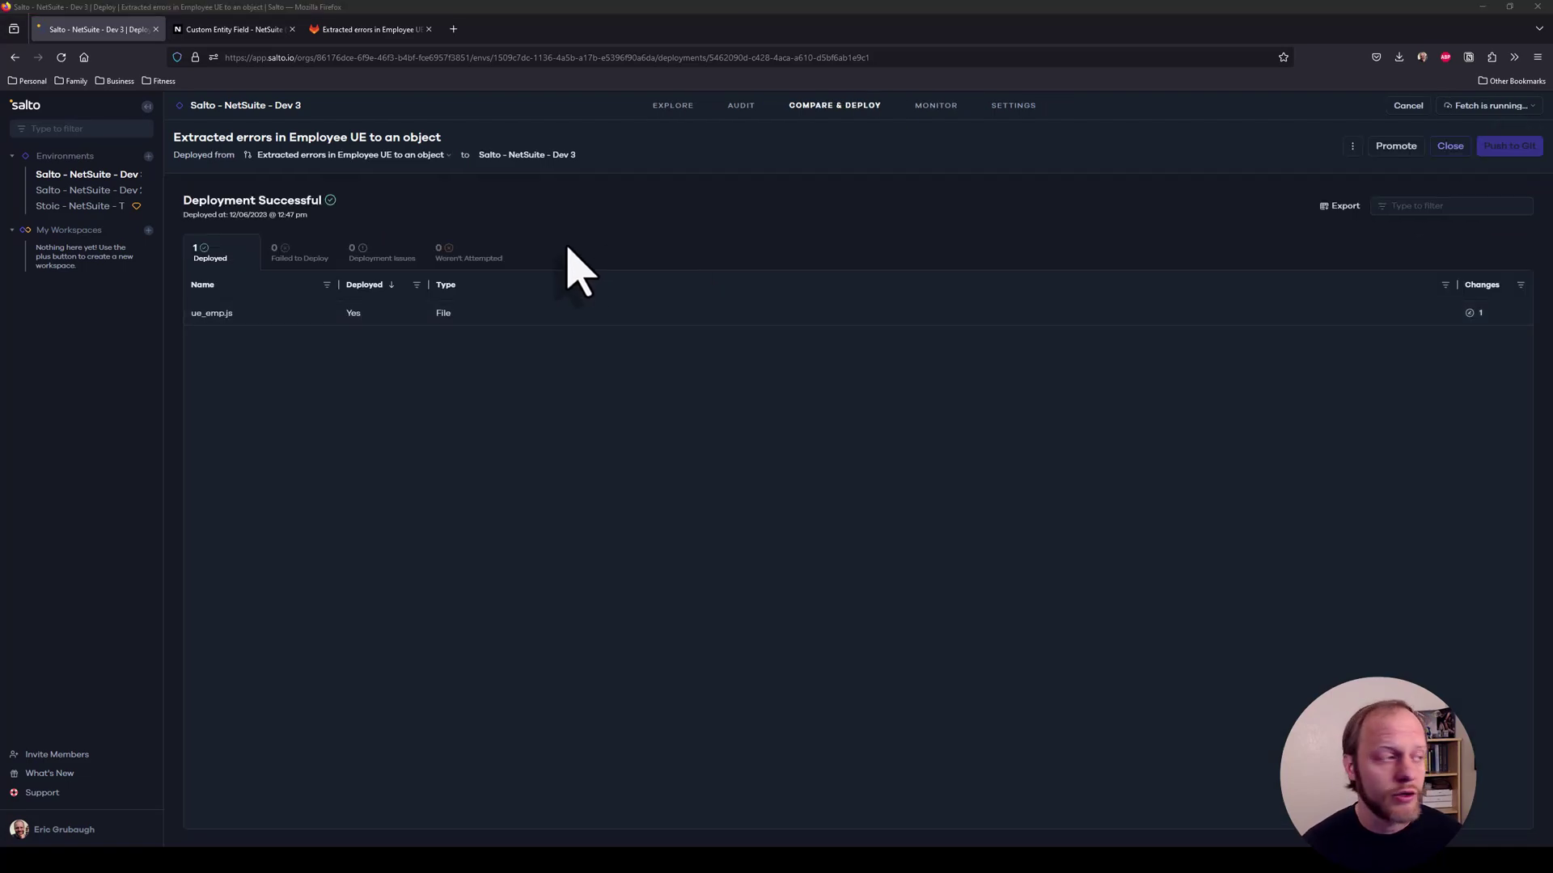
pyautogui.moveTo(336, 206); pyautogui.dragTo(237, 202)
pyautogui.click(398, 196)
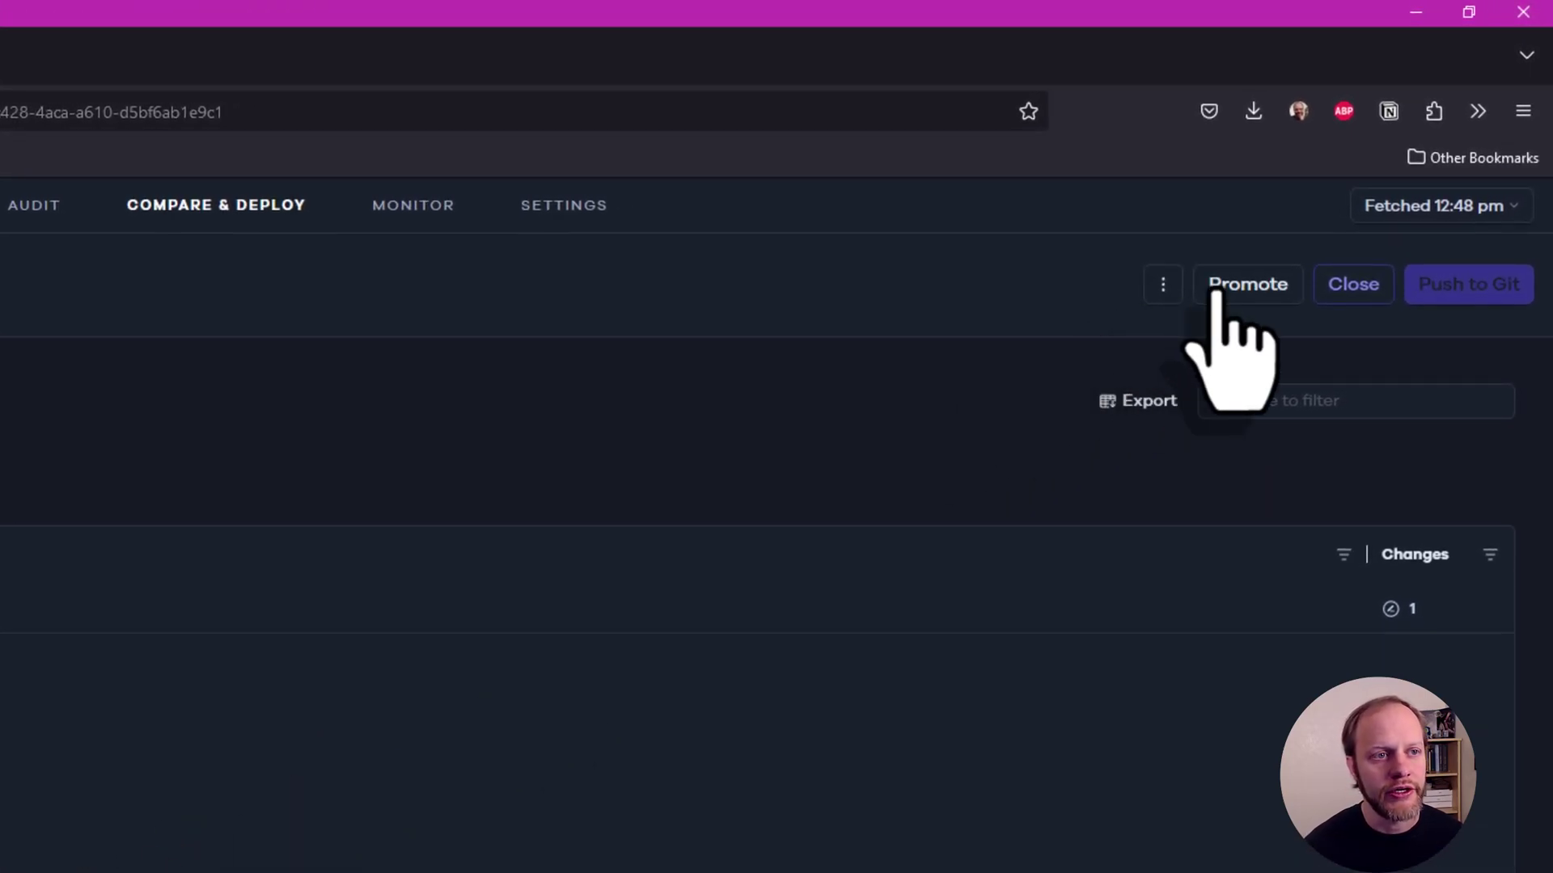
# - Promote the deployment to Salto - NetSuite - Dev 2 with Fetch now enabled
pyautogui.click(1214, 293)
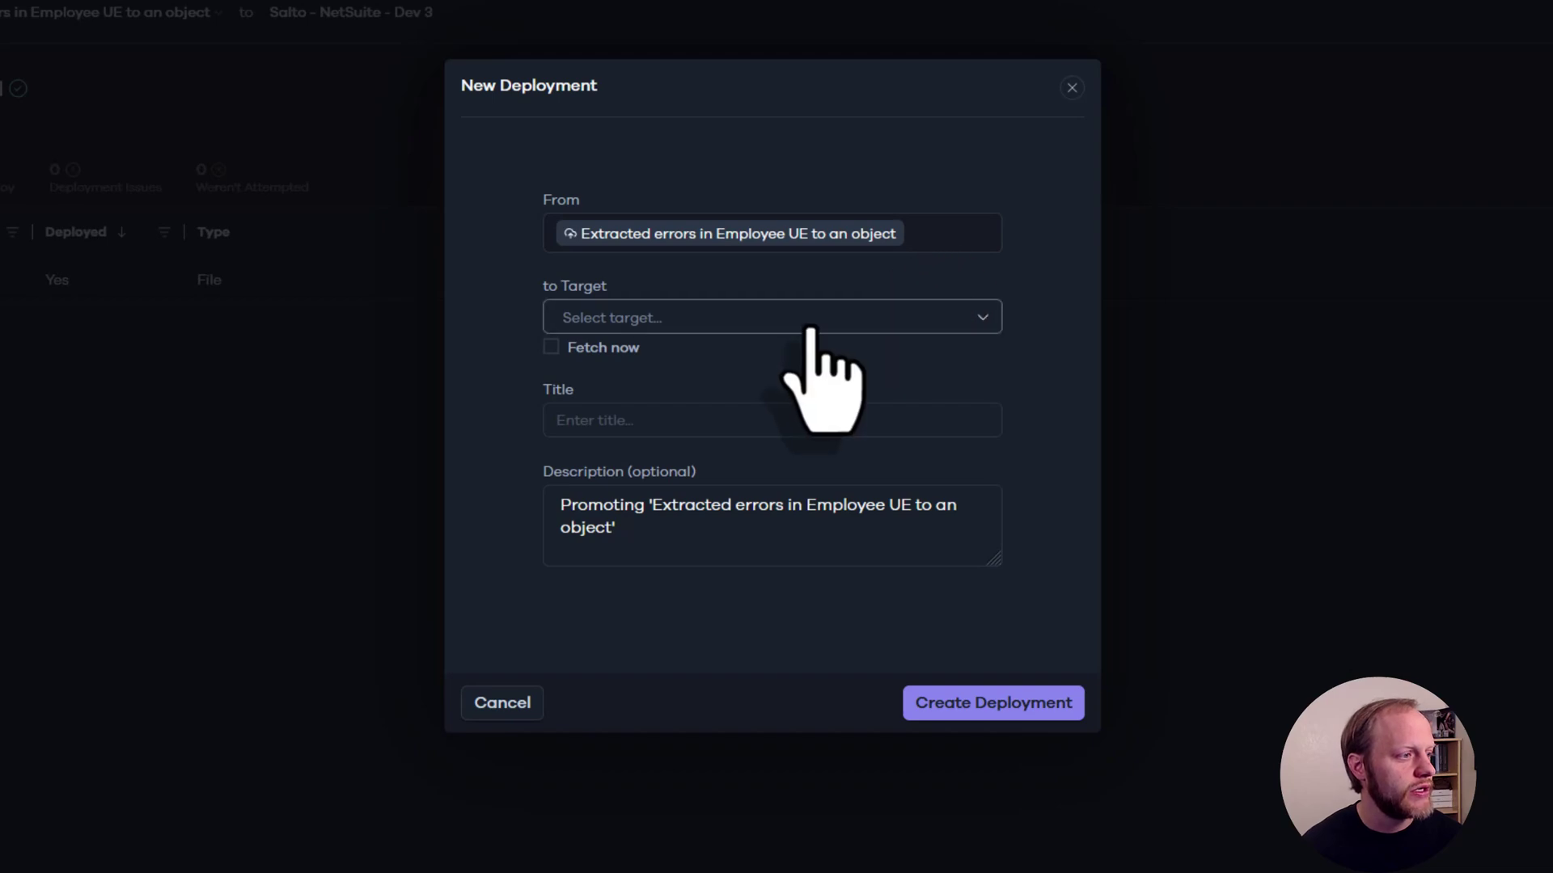
pyautogui.click(809, 323)
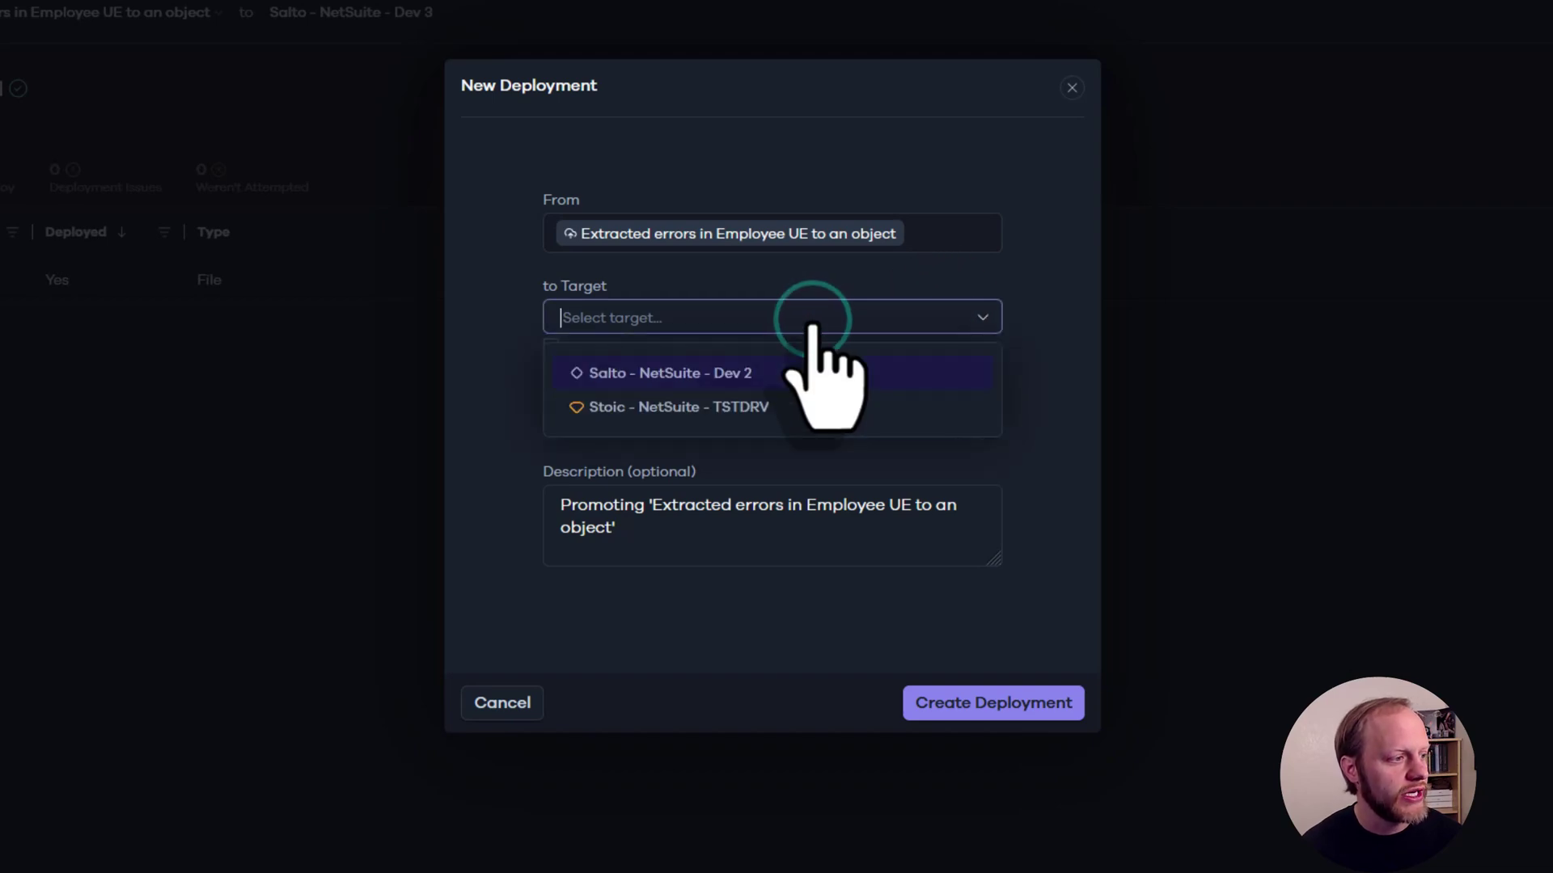
pyautogui.click(769, 369)
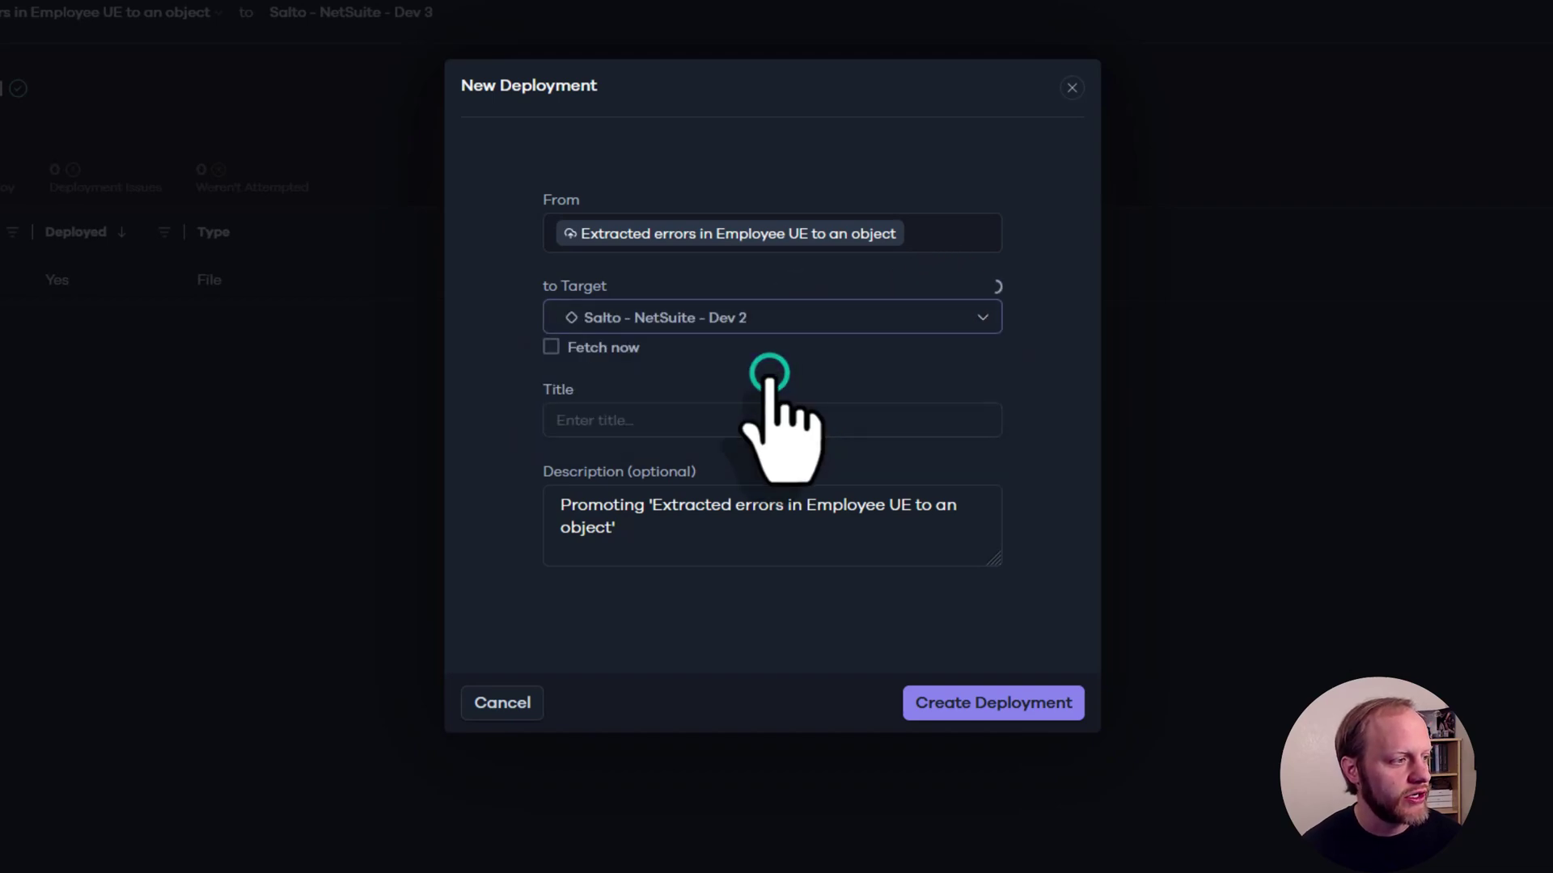
pyautogui.click(551, 347)
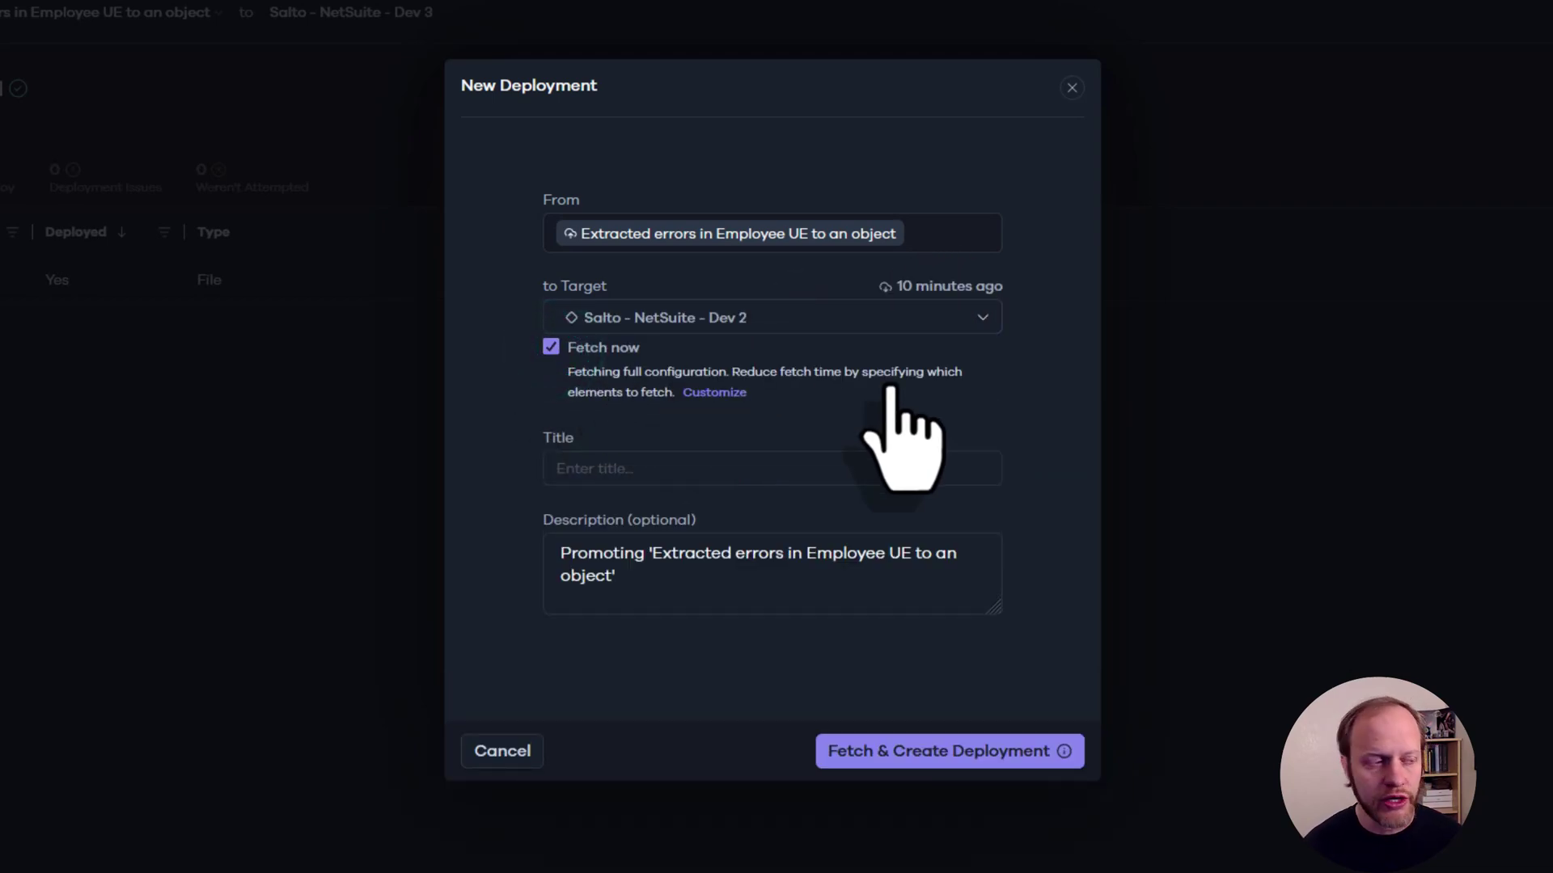
pyautogui.click(712, 393)
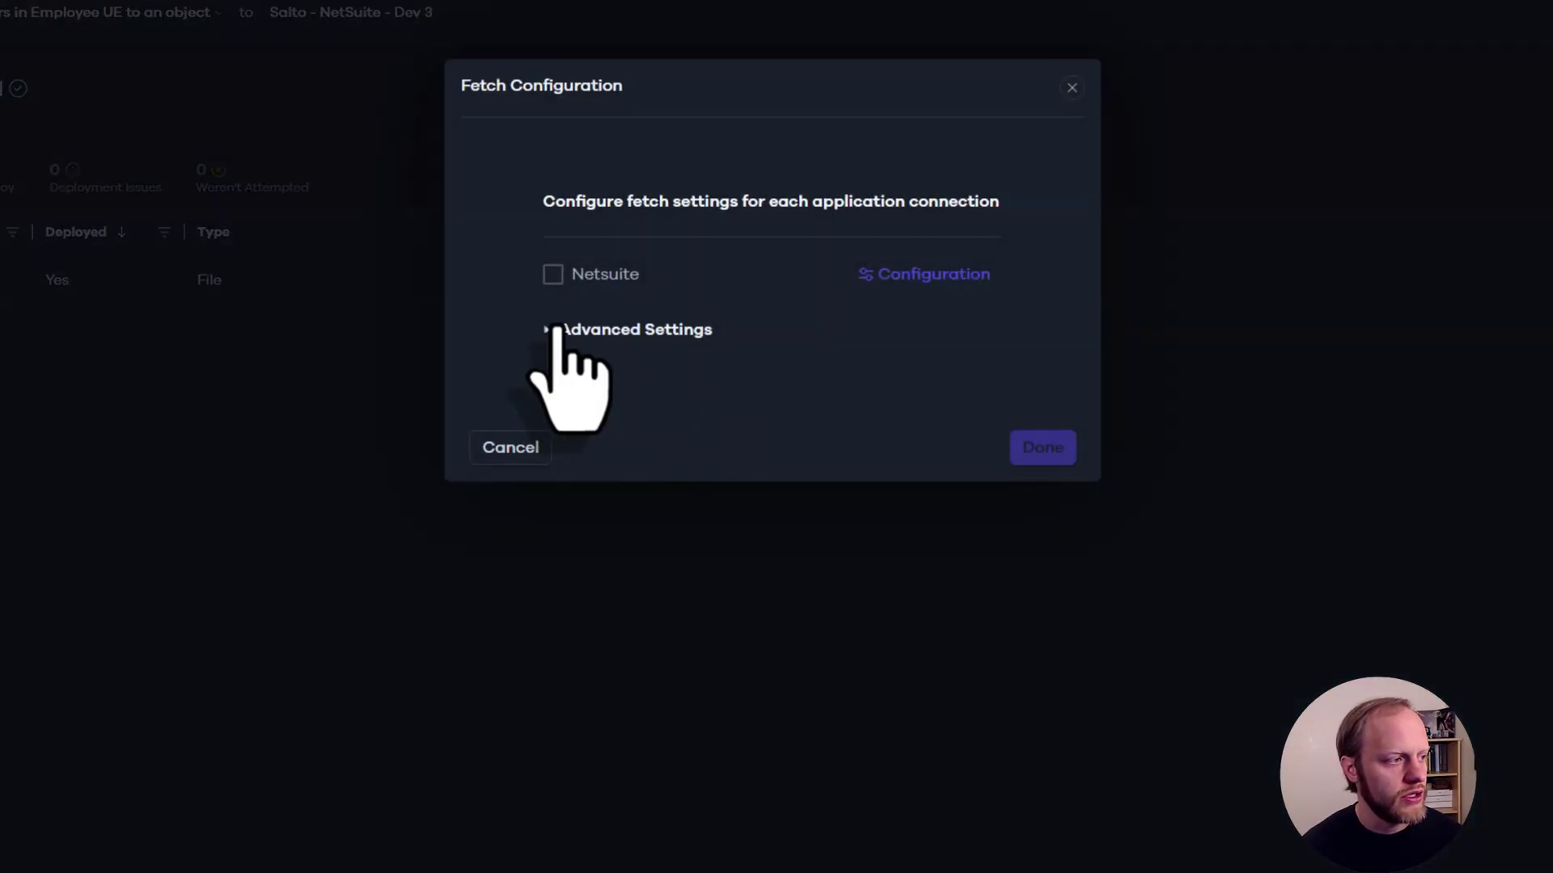
pyautogui.click(518, 449)
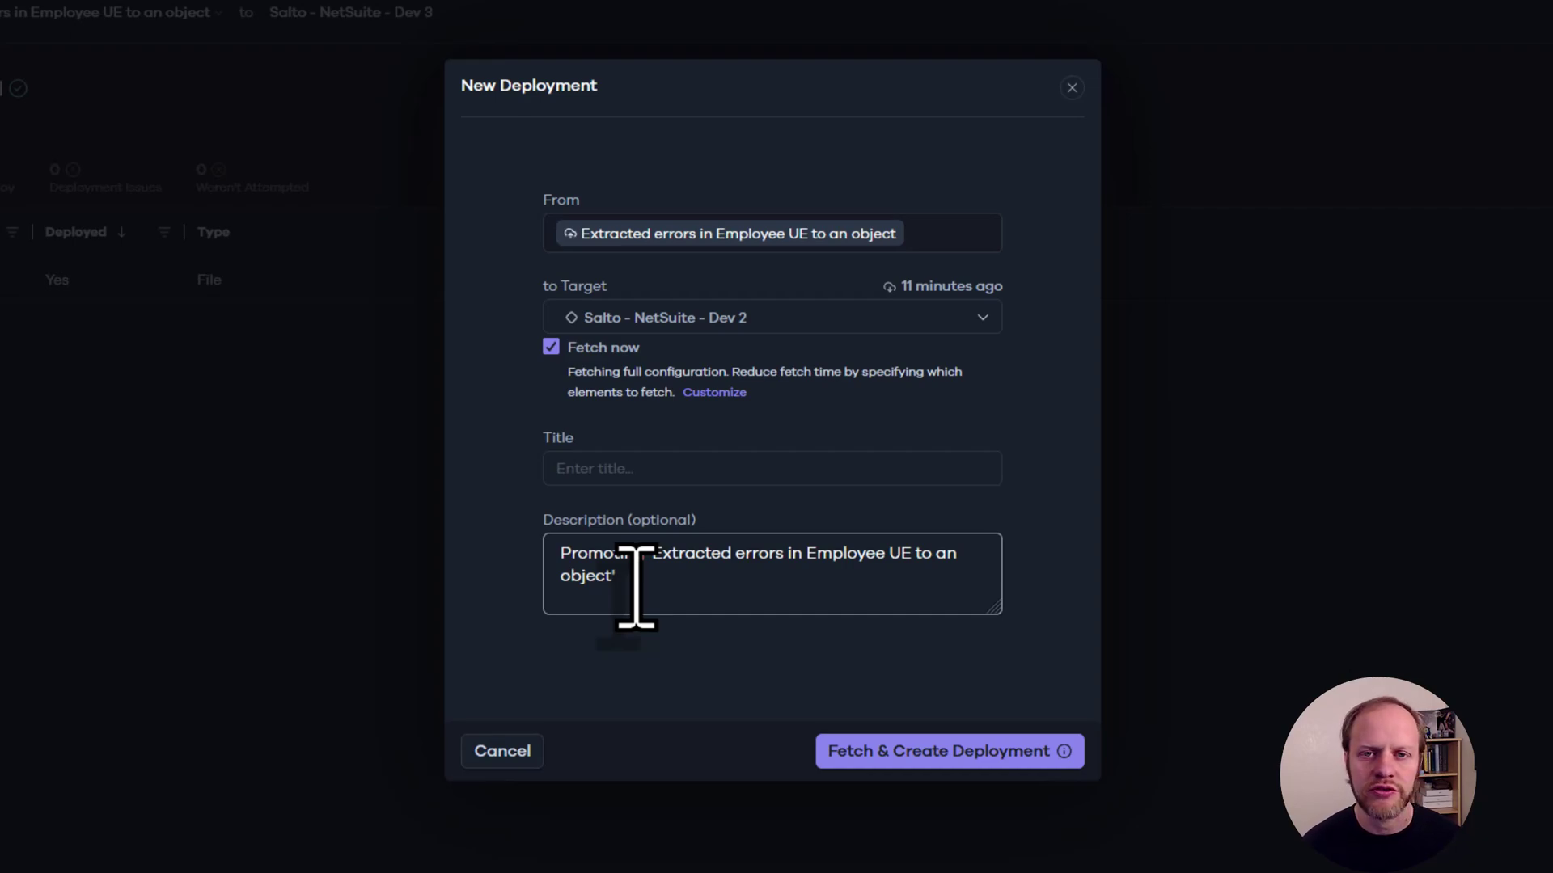
# - Title the promotion '[EE] Dev Changes for Employee Enhancements'
pyautogui.click(718, 470)
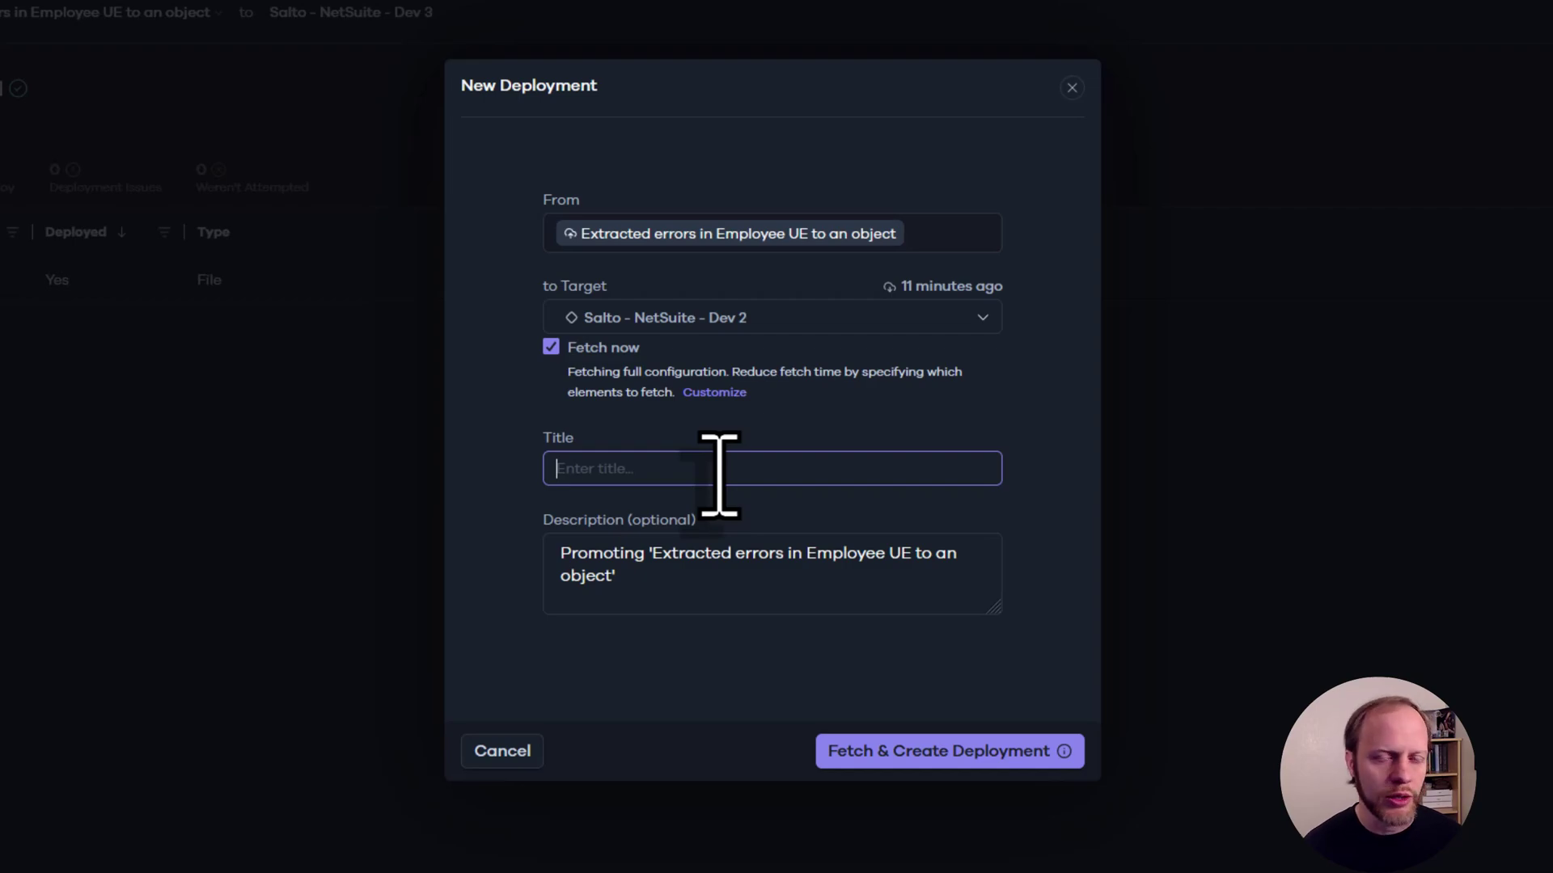
pyautogui.write('[EE] D')
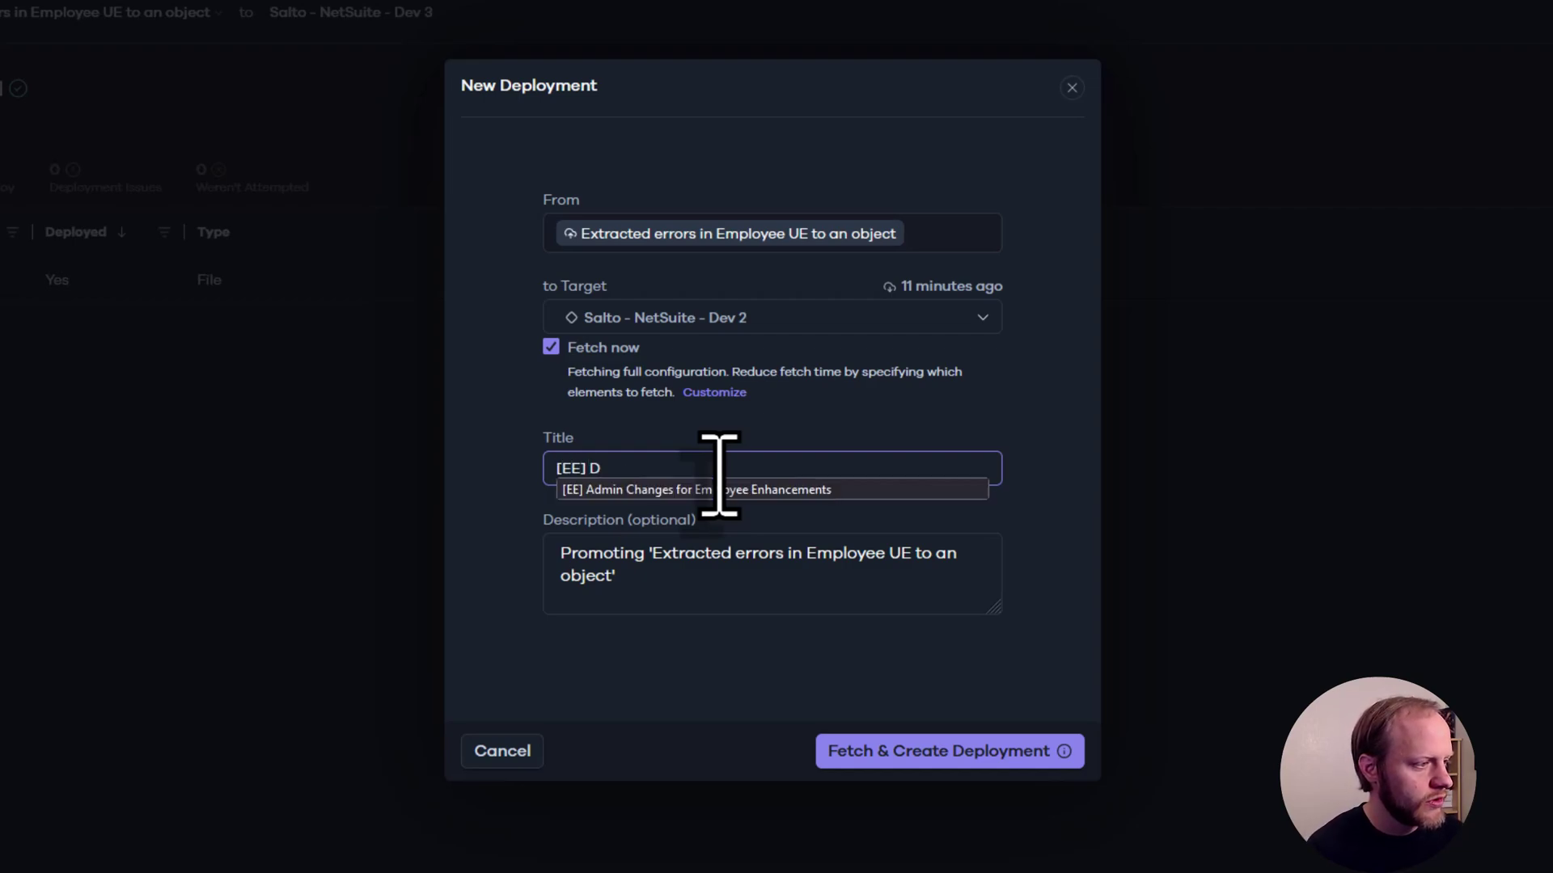
pyautogui.press('Down')
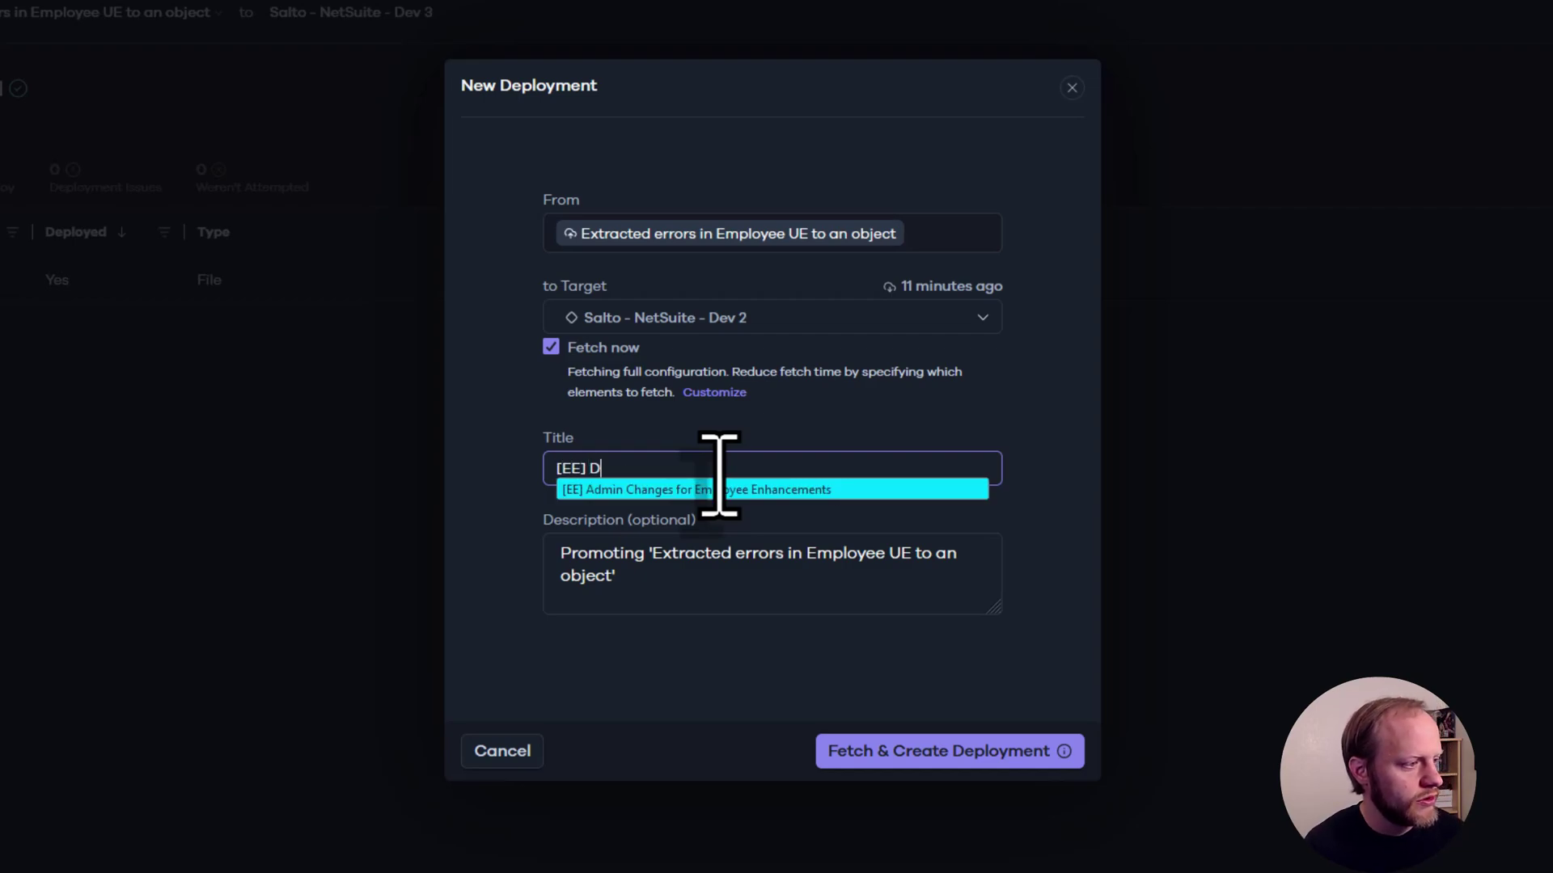
pyautogui.press('Tab')
pyautogui.doubleClick(590, 469)
pyautogui.write('Dev')
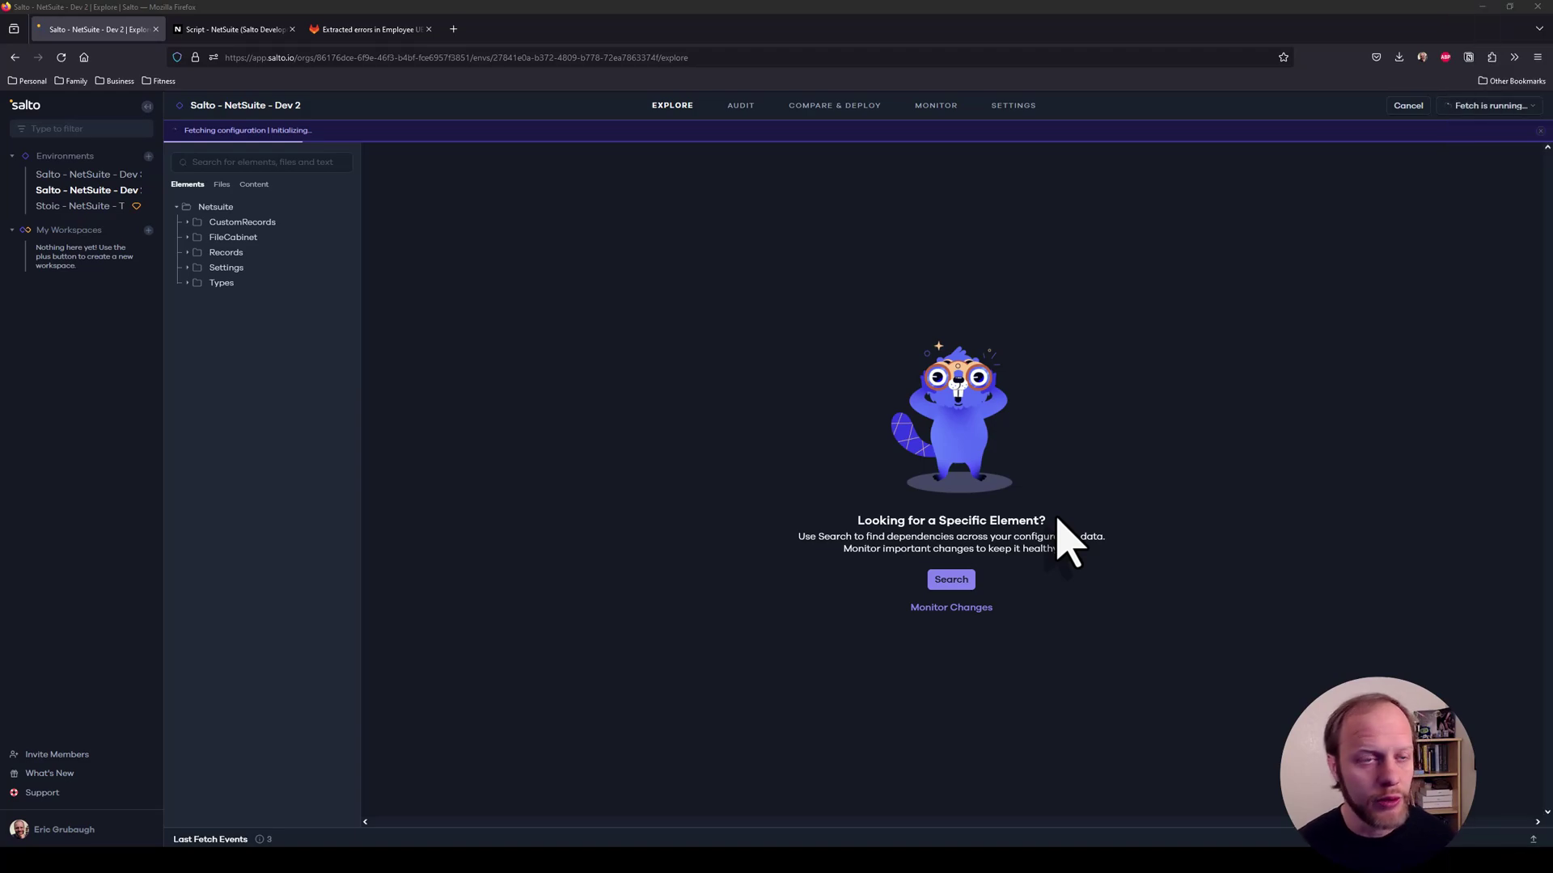
# - Find ue_emp.js under SuiteScripts > salto-demos in Dev 2 and view its content
pyautogui.click(73, 190)
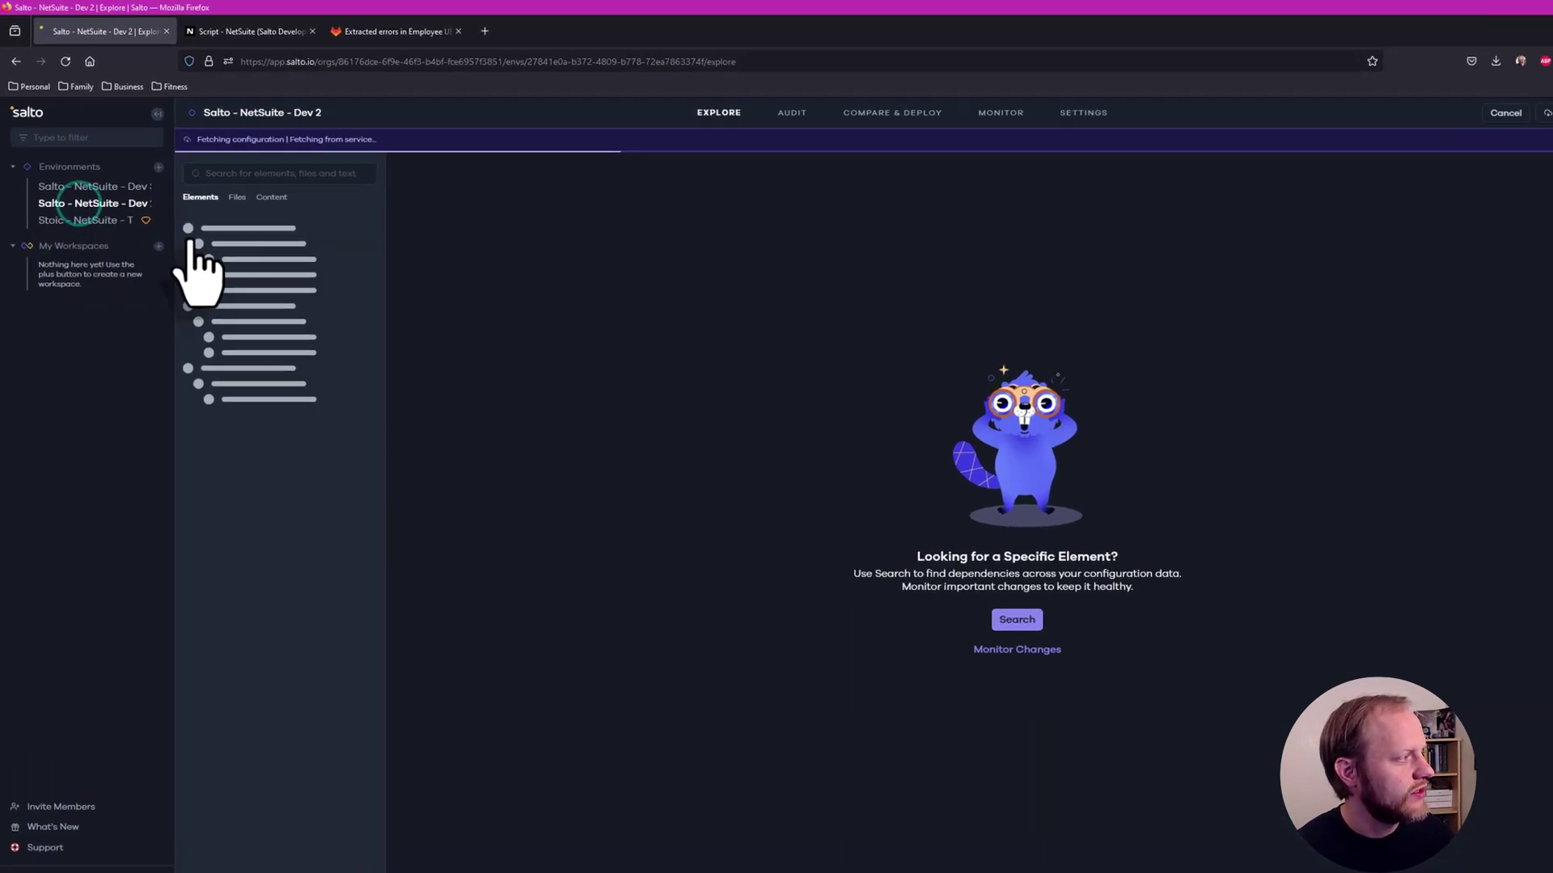
pyautogui.click(294, 175)
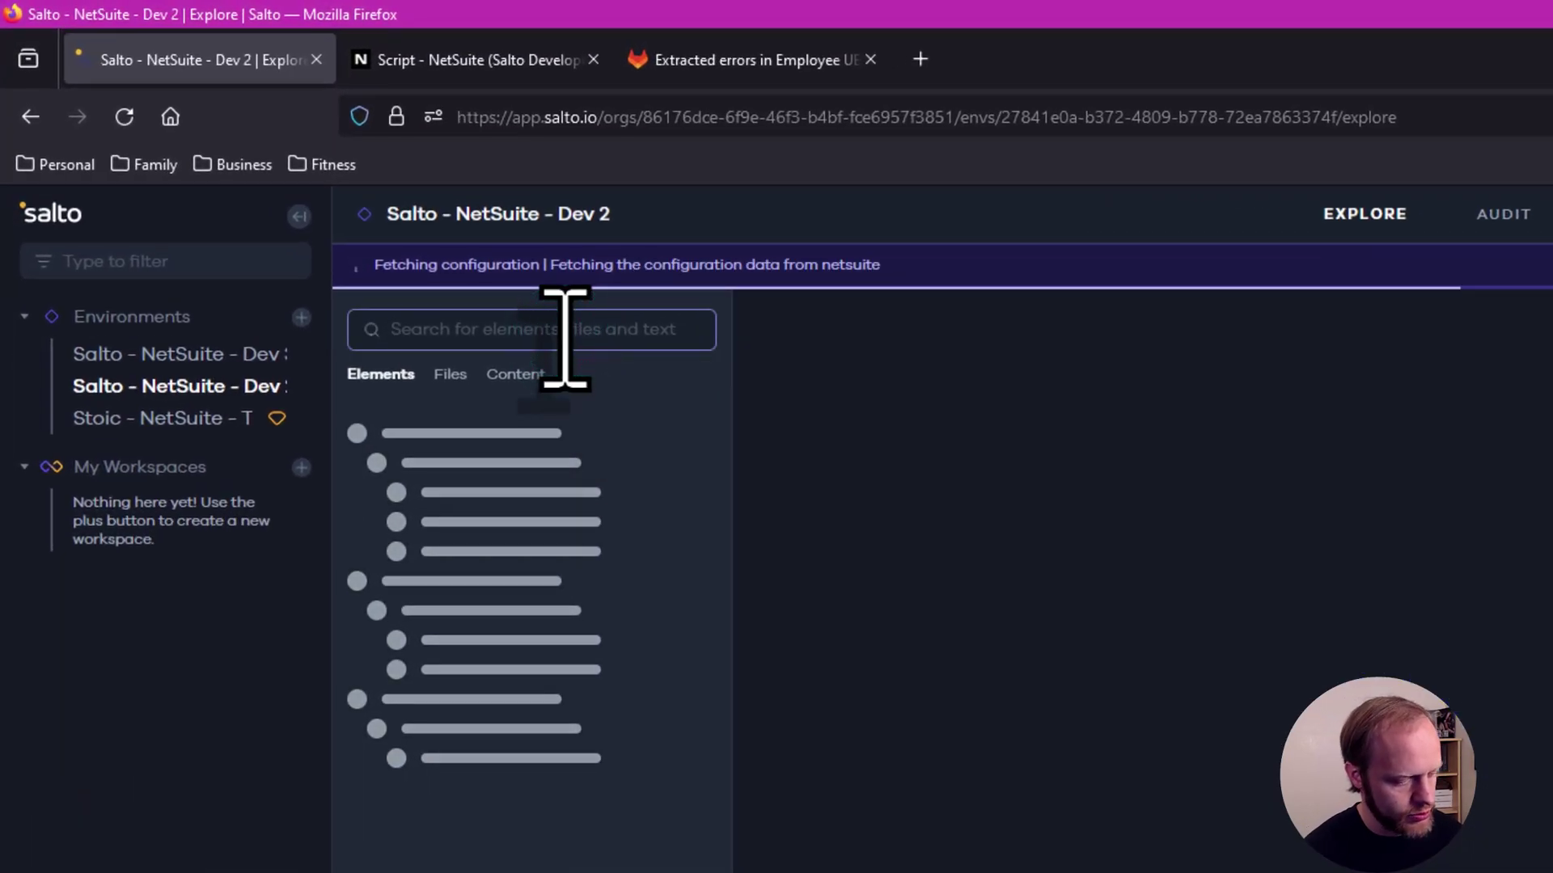
pyautogui.write('ue_emp')
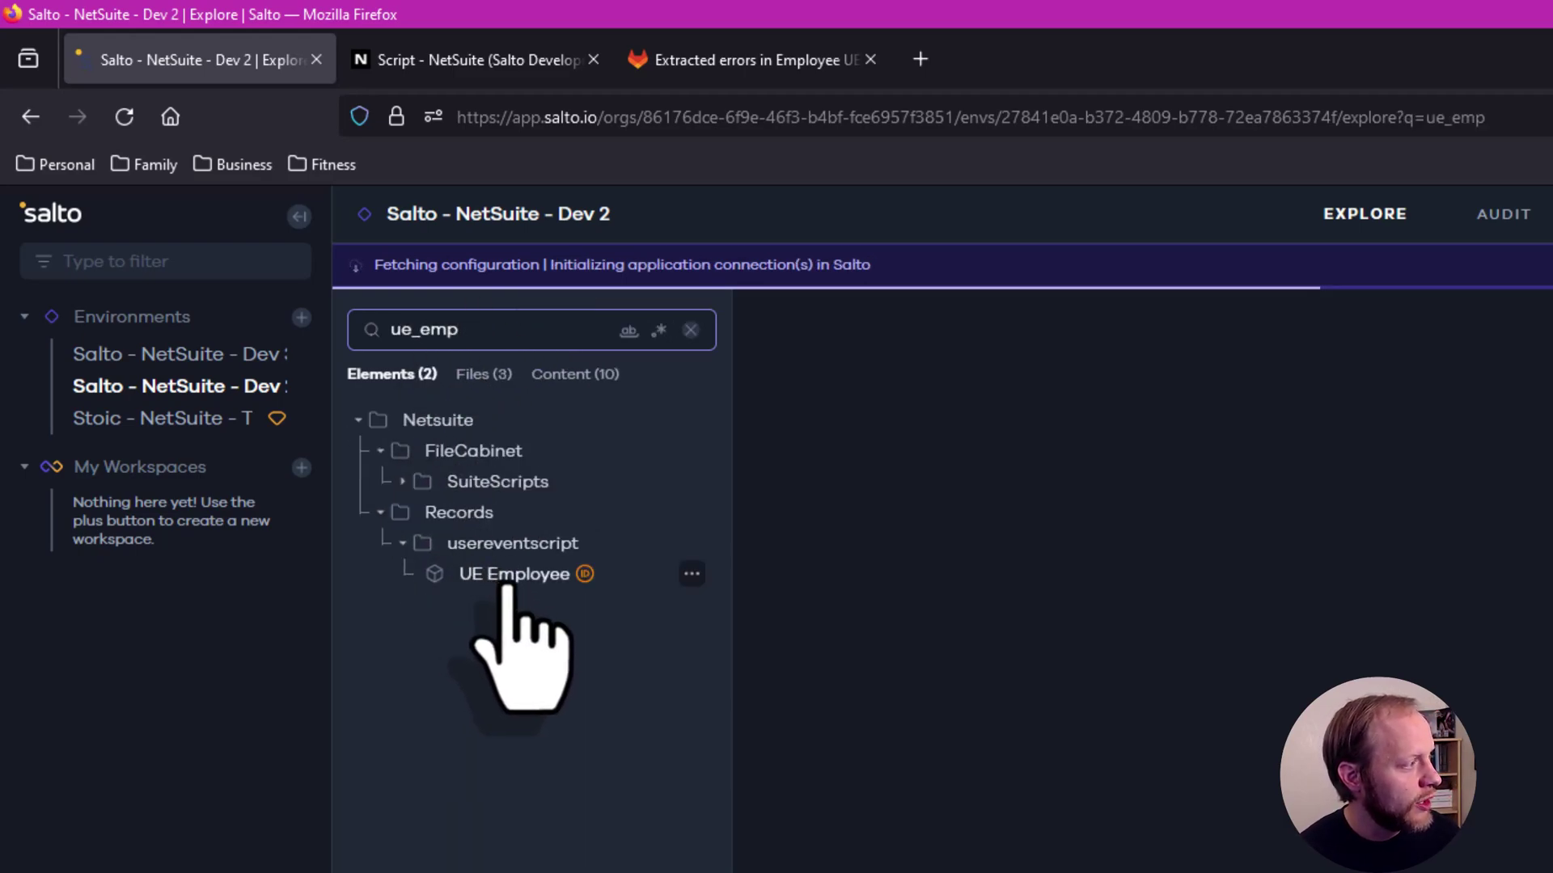
pyautogui.click(402, 481)
pyautogui.click(425, 512)
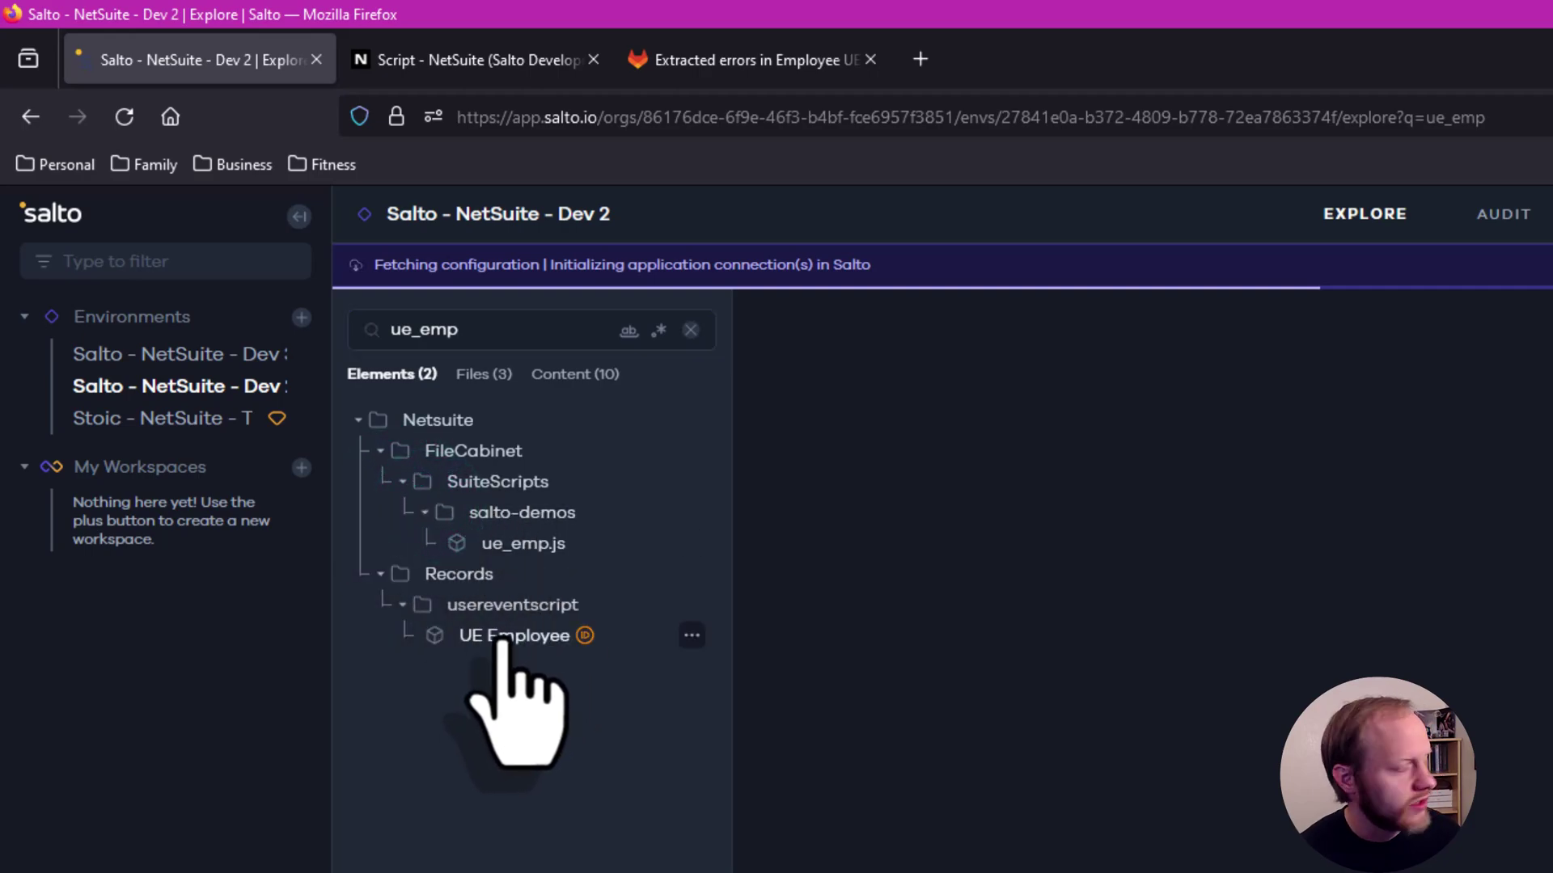
pyautogui.click(505, 542)
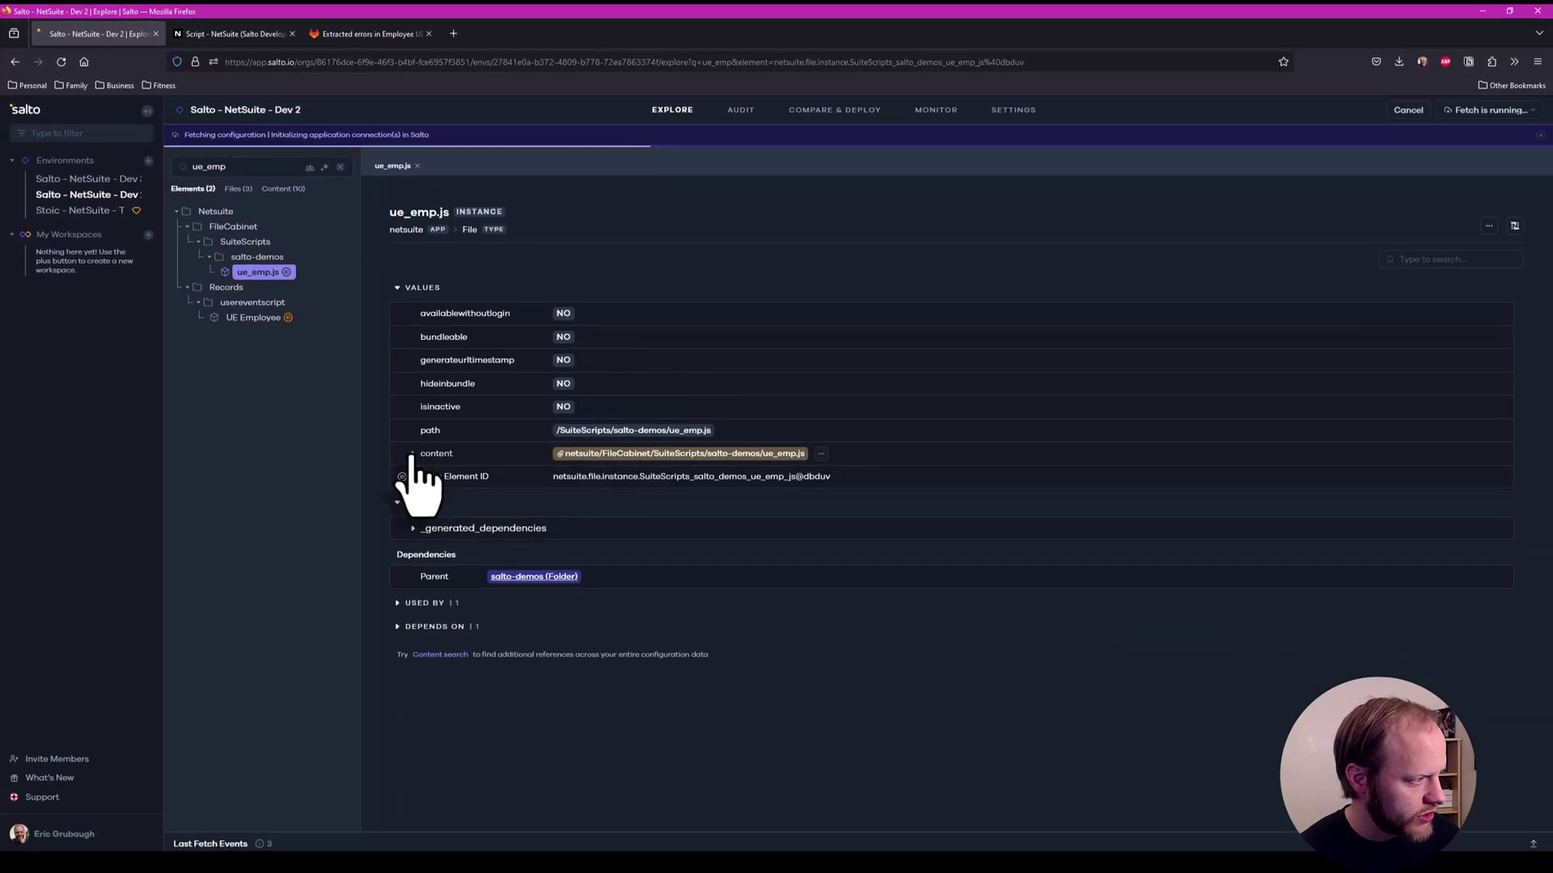
pyautogui.click(413, 453)
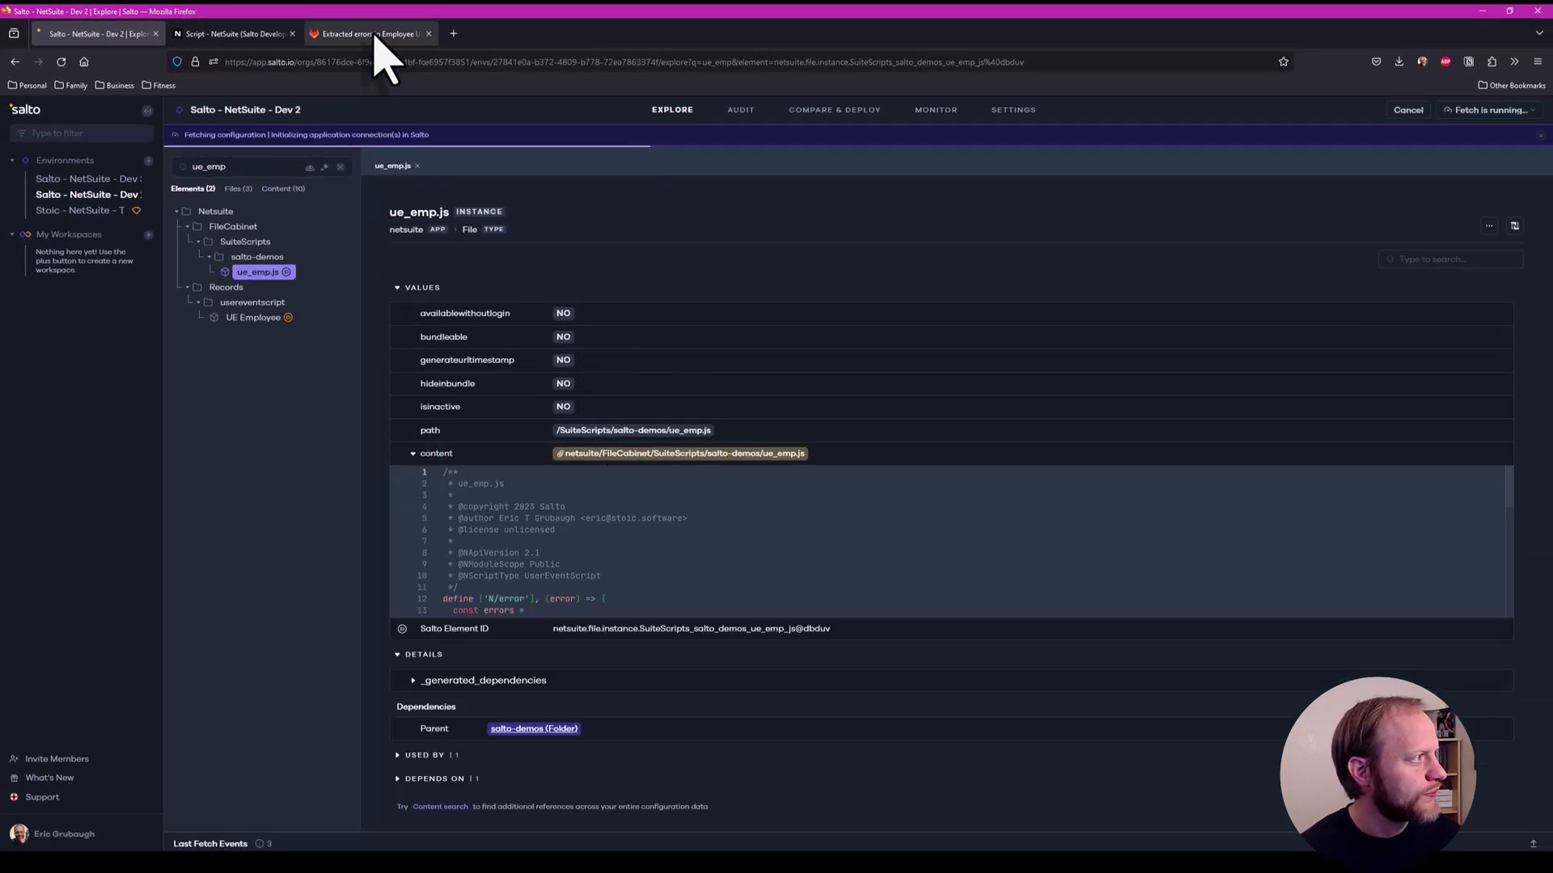
pyautogui.click(374, 36)
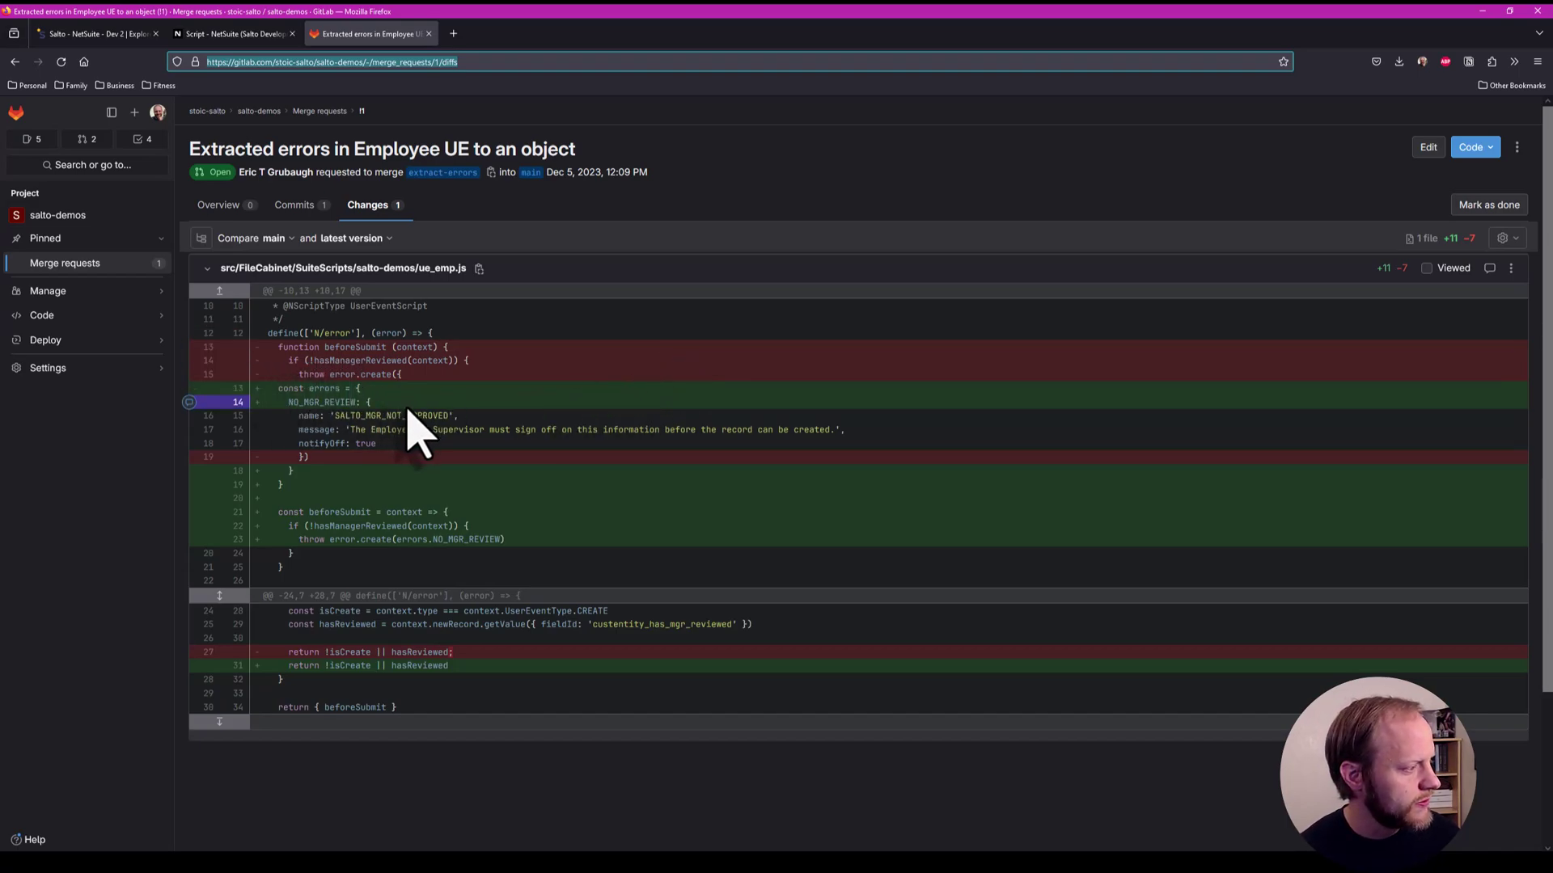
# - Select the errors object line in Salto's ue_emp.js to compare with the GitLab diff
pyautogui.click(234, 34)
pyautogui.click(101, 37)
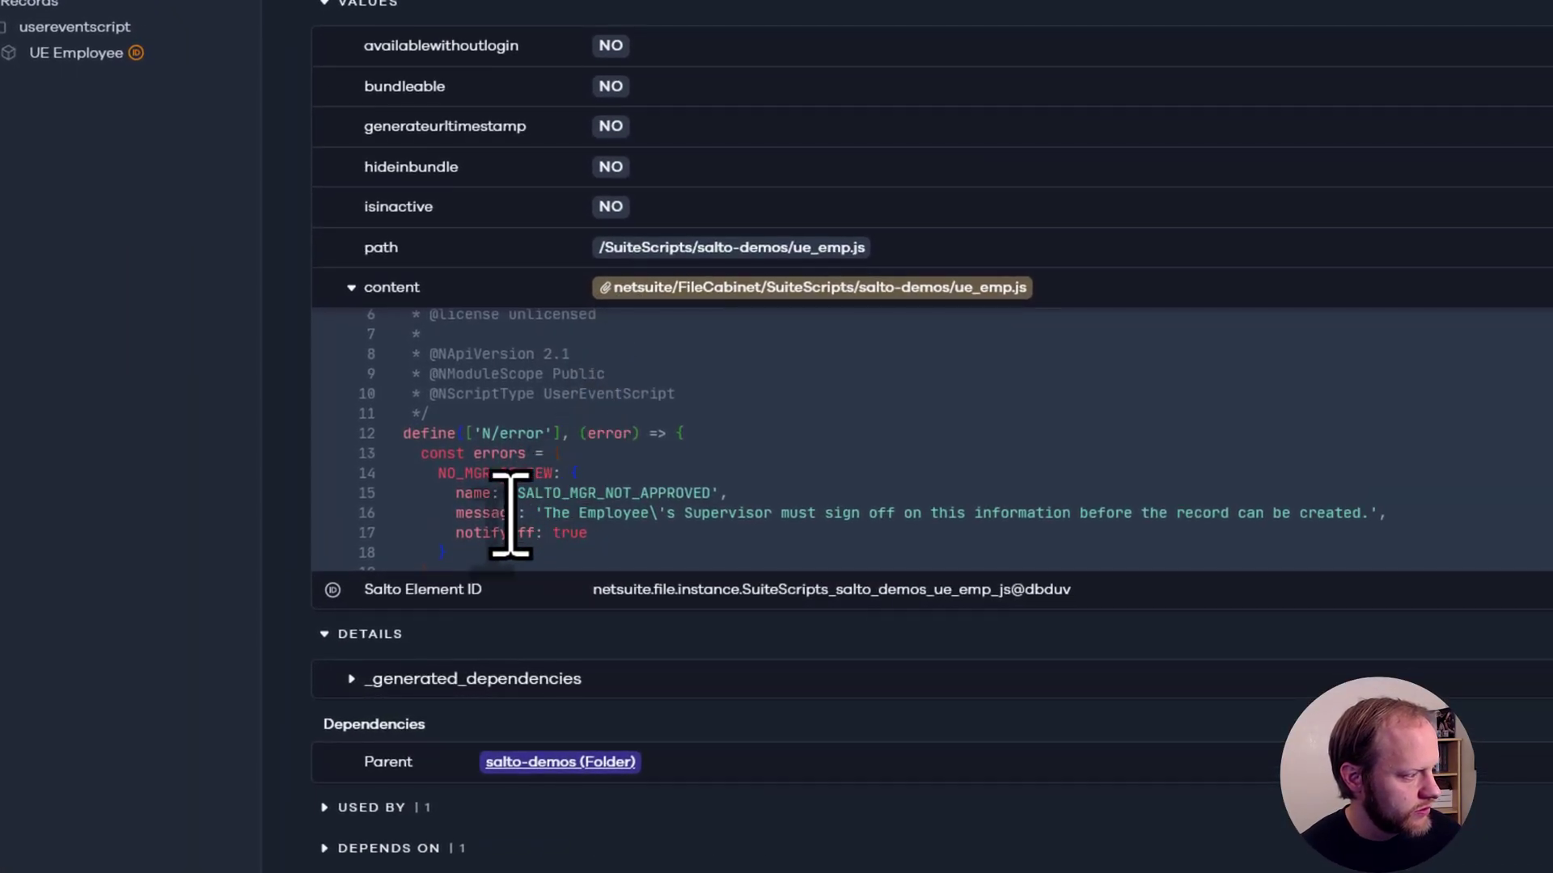
pyautogui.tripleClick(415, 450)
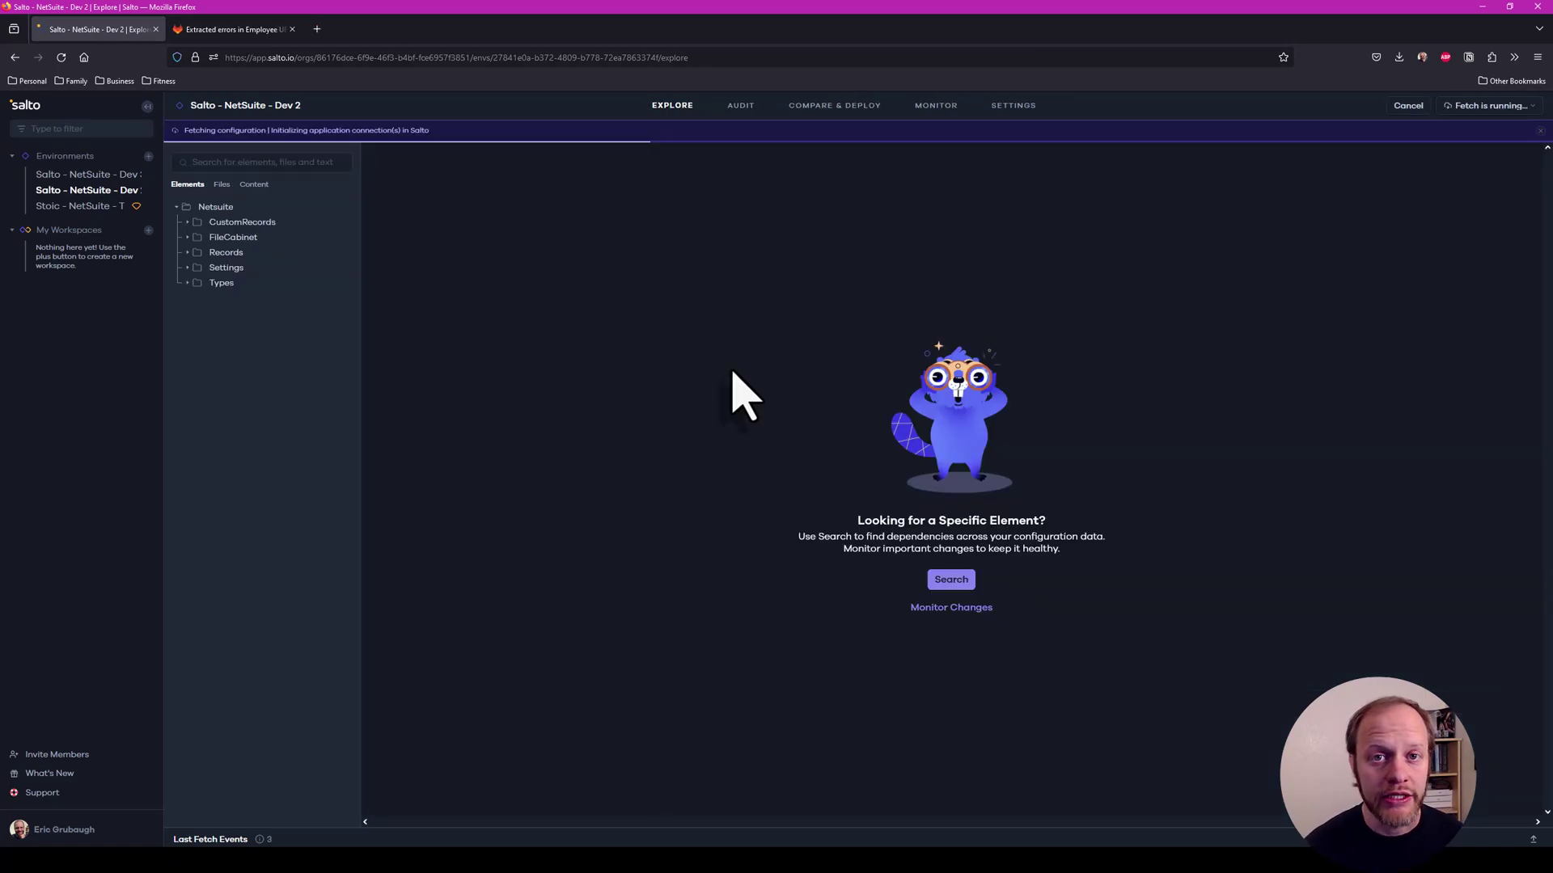
# - Select [EE] Dev Changes and [EE] Admin Changes in Dev 2's deployment history and promote both
pyautogui.click(122, 192)
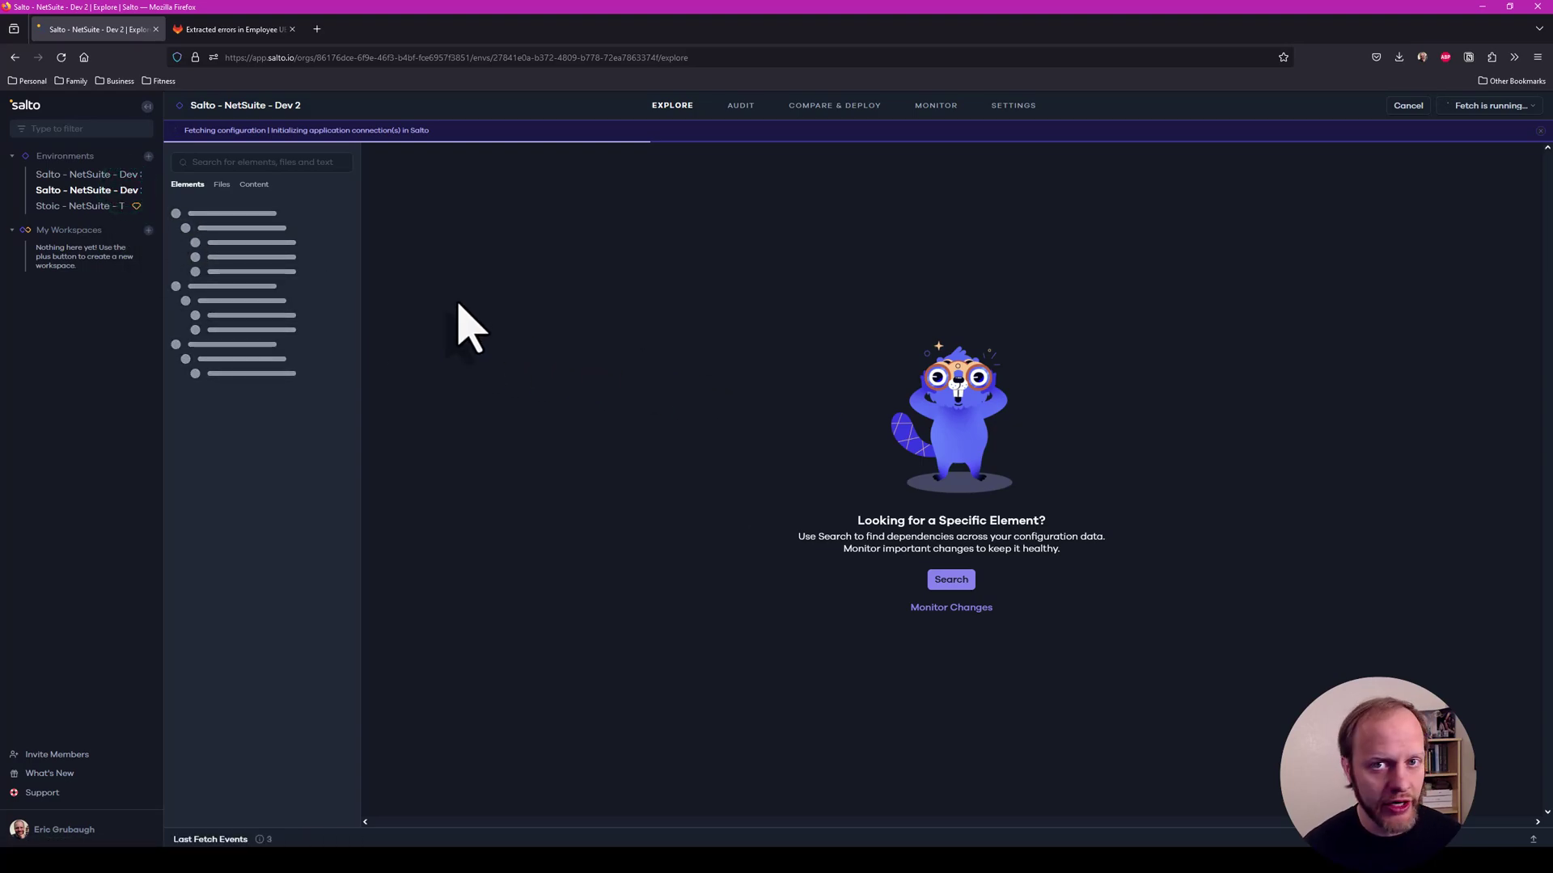
pyautogui.click(834, 106)
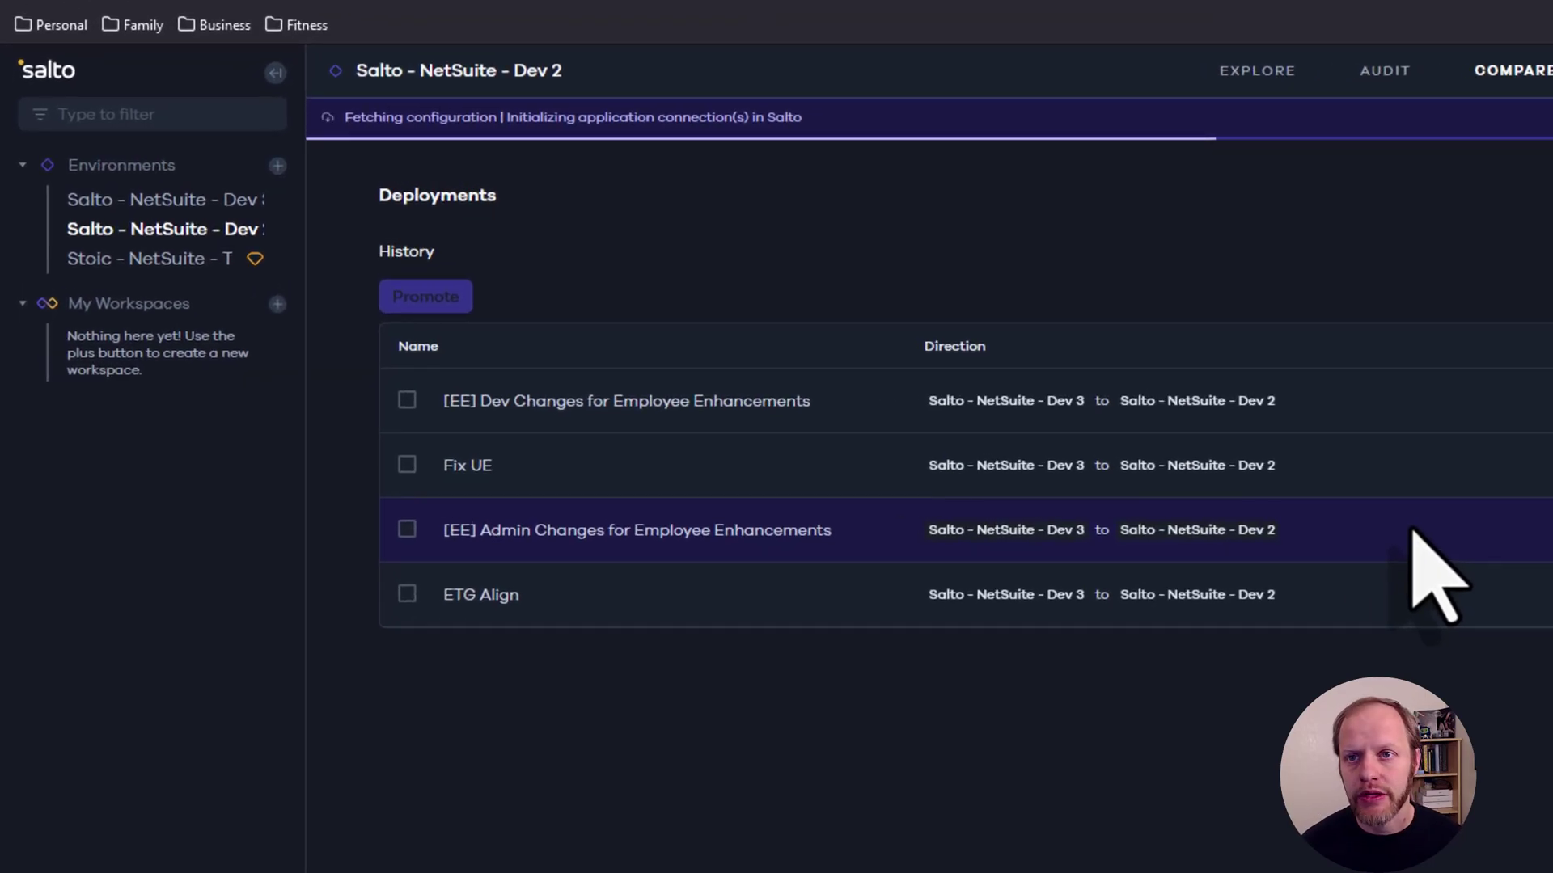
pyautogui.click(407, 399)
pyautogui.click(407, 529)
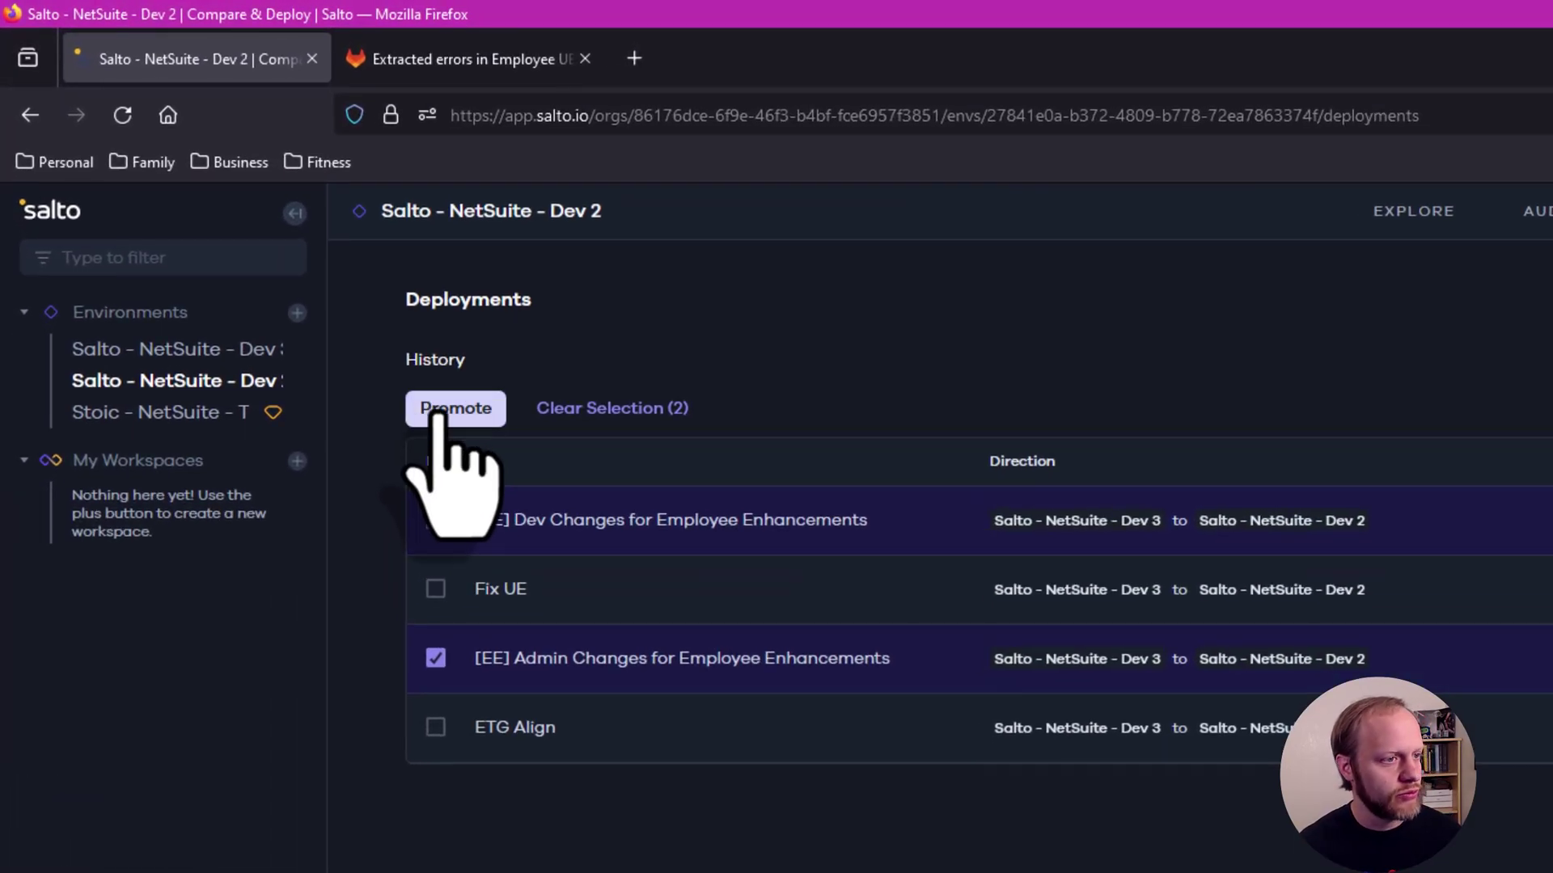
pyautogui.click(437, 415)
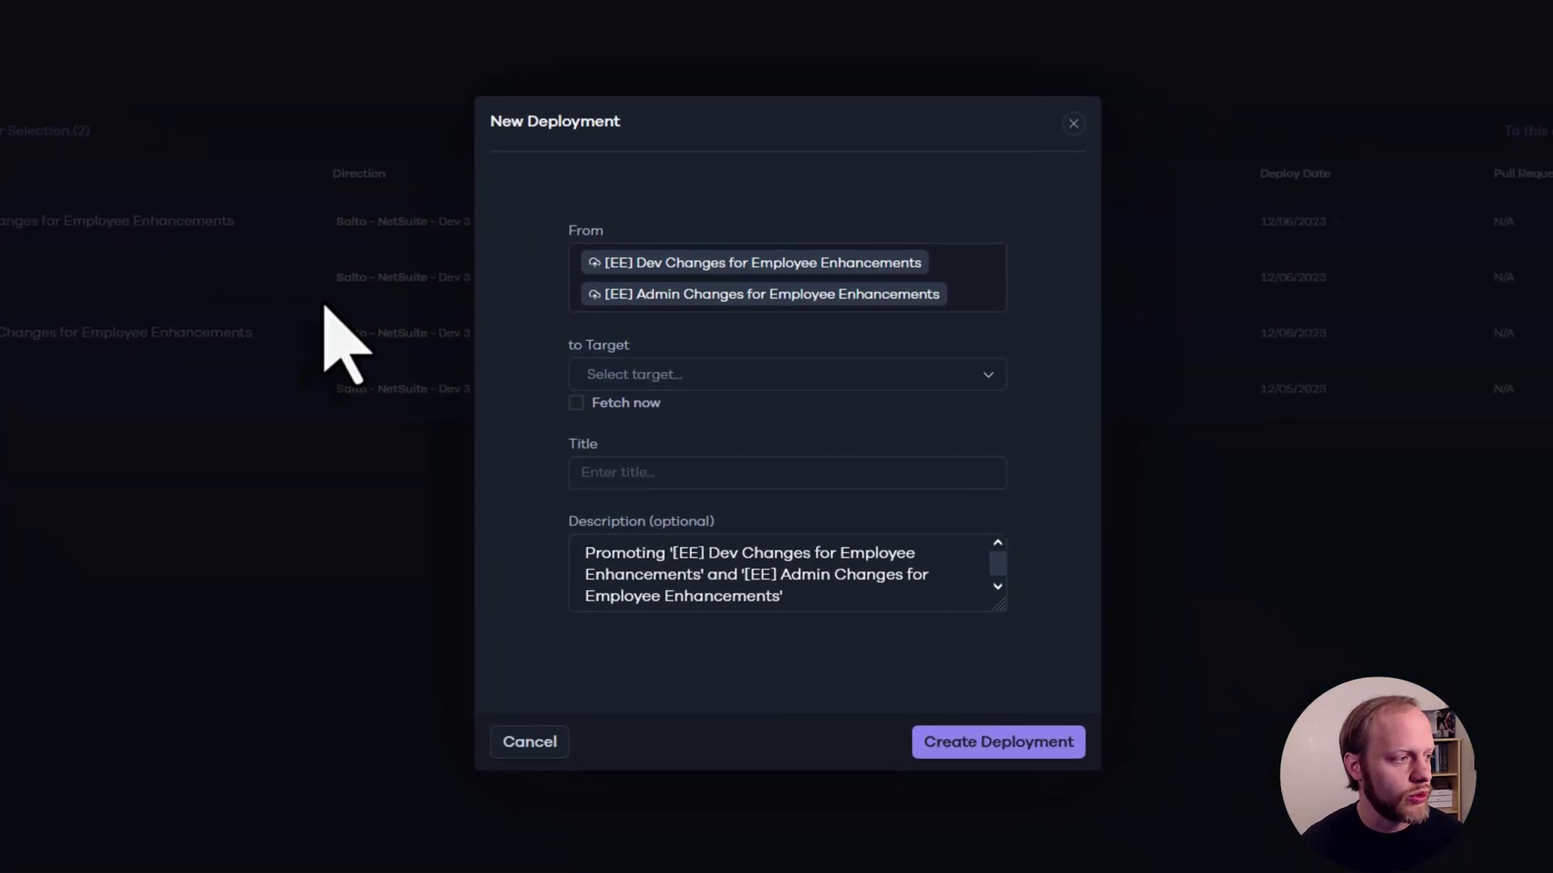
# - Target Stoic - NetSuite - TSTDRV with Fetch now, titled '[EE] Employee Enhancements 2023', and create it
pyautogui.click(680, 374)
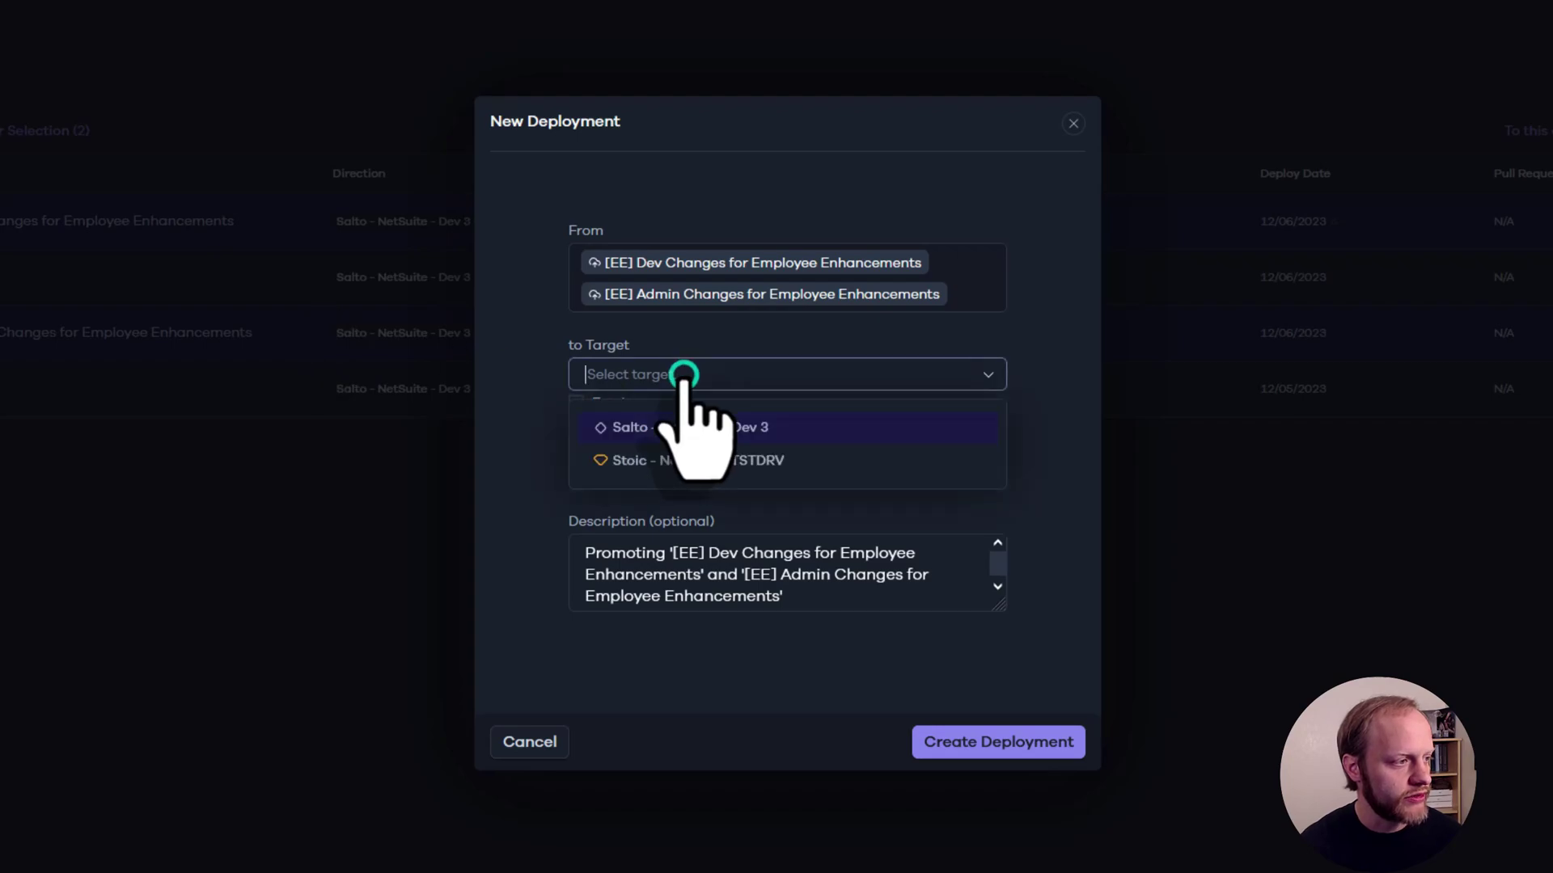
pyautogui.click(766, 461)
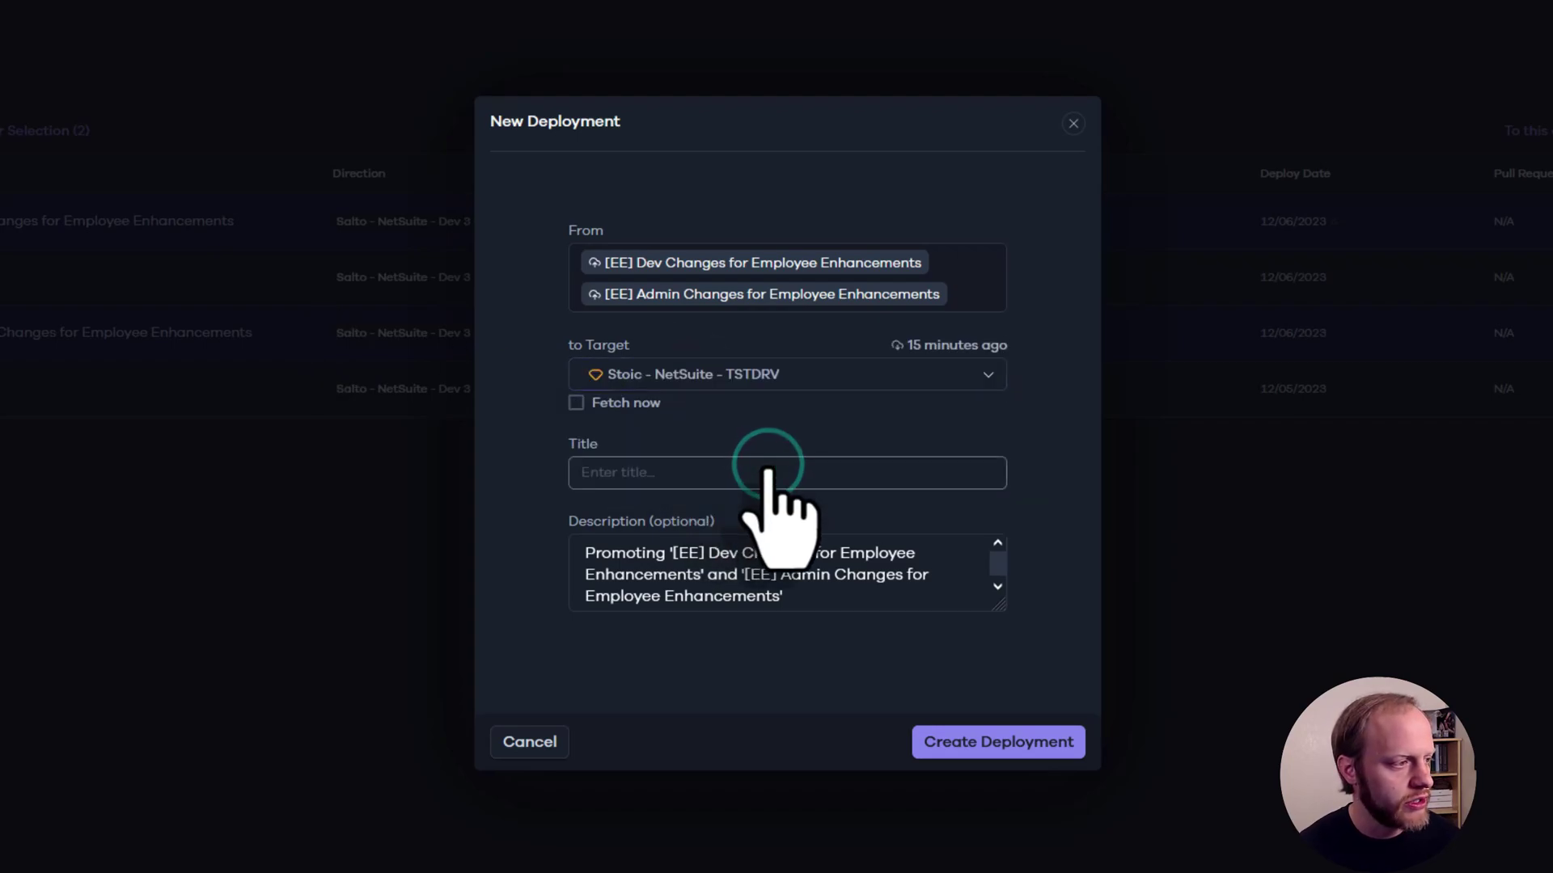
pyautogui.click(576, 403)
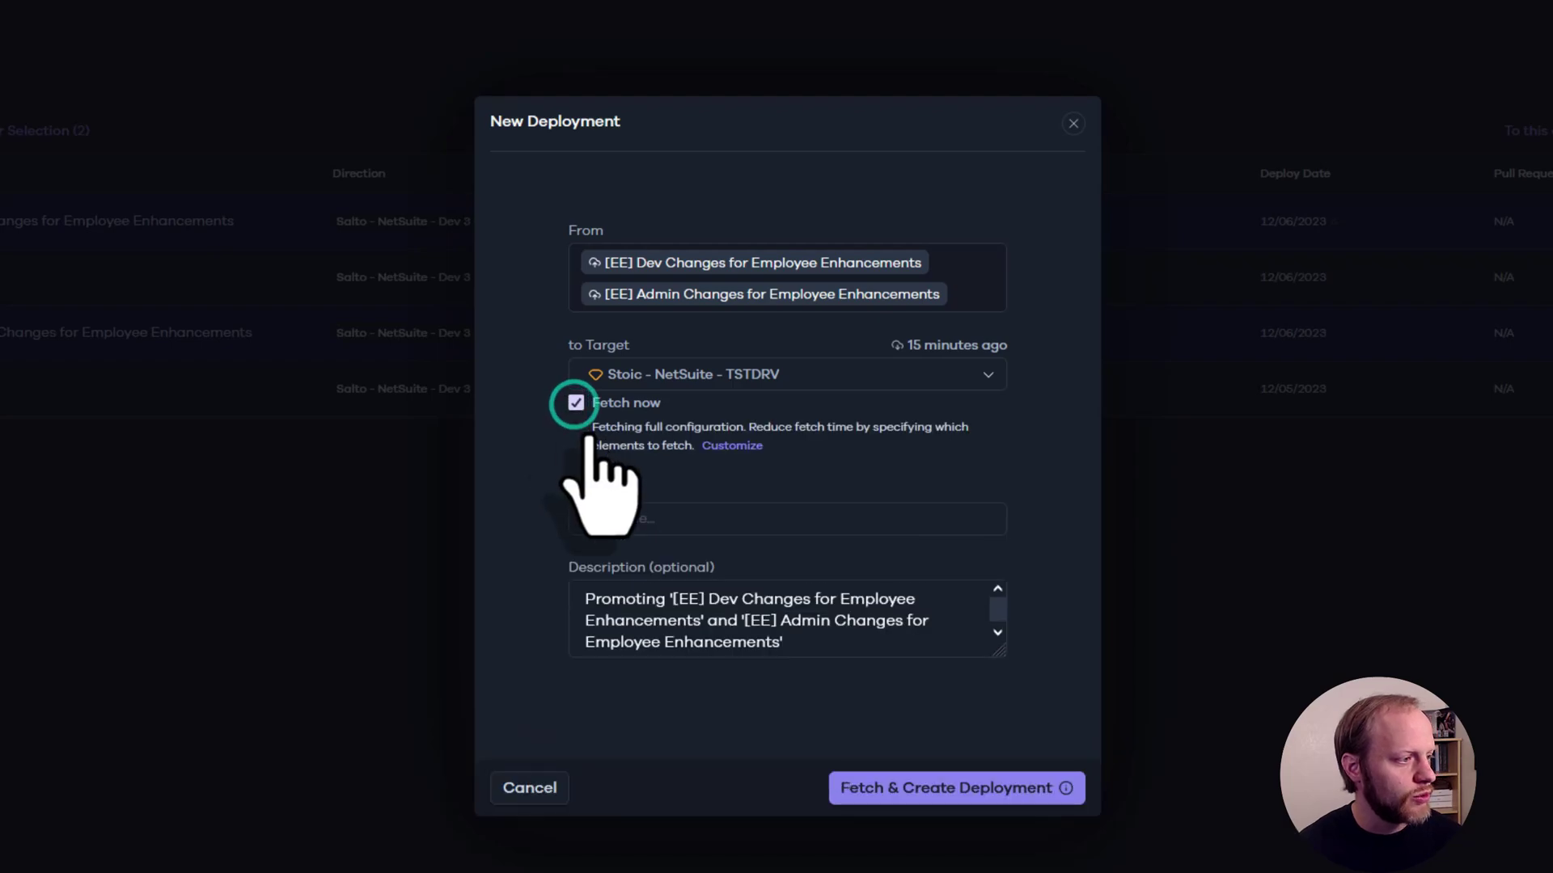
pyautogui.click(693, 520)
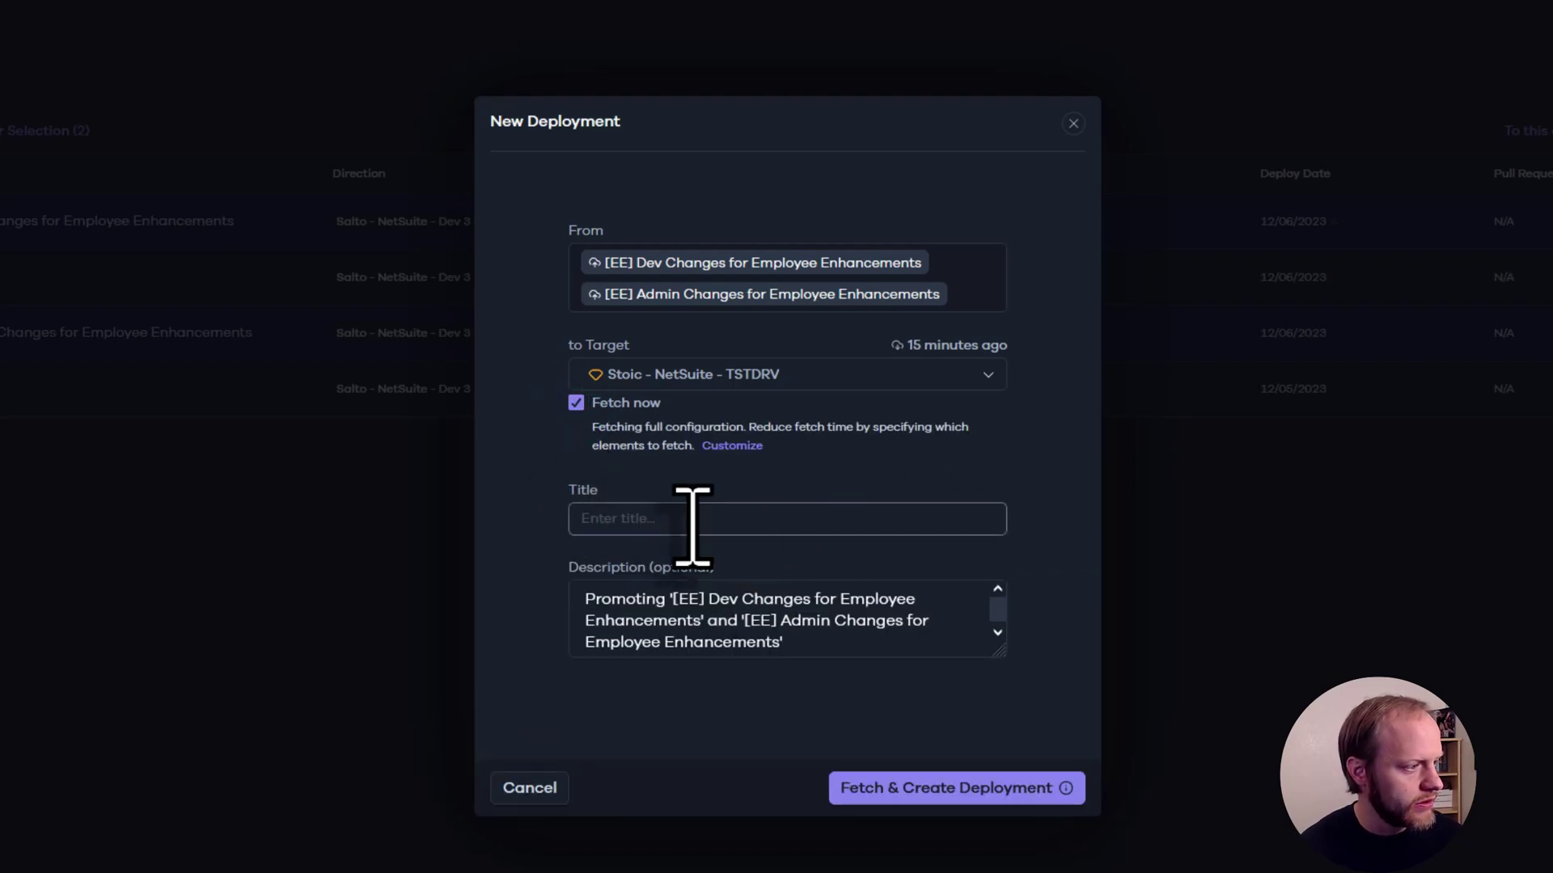
pyautogui.write('[E')
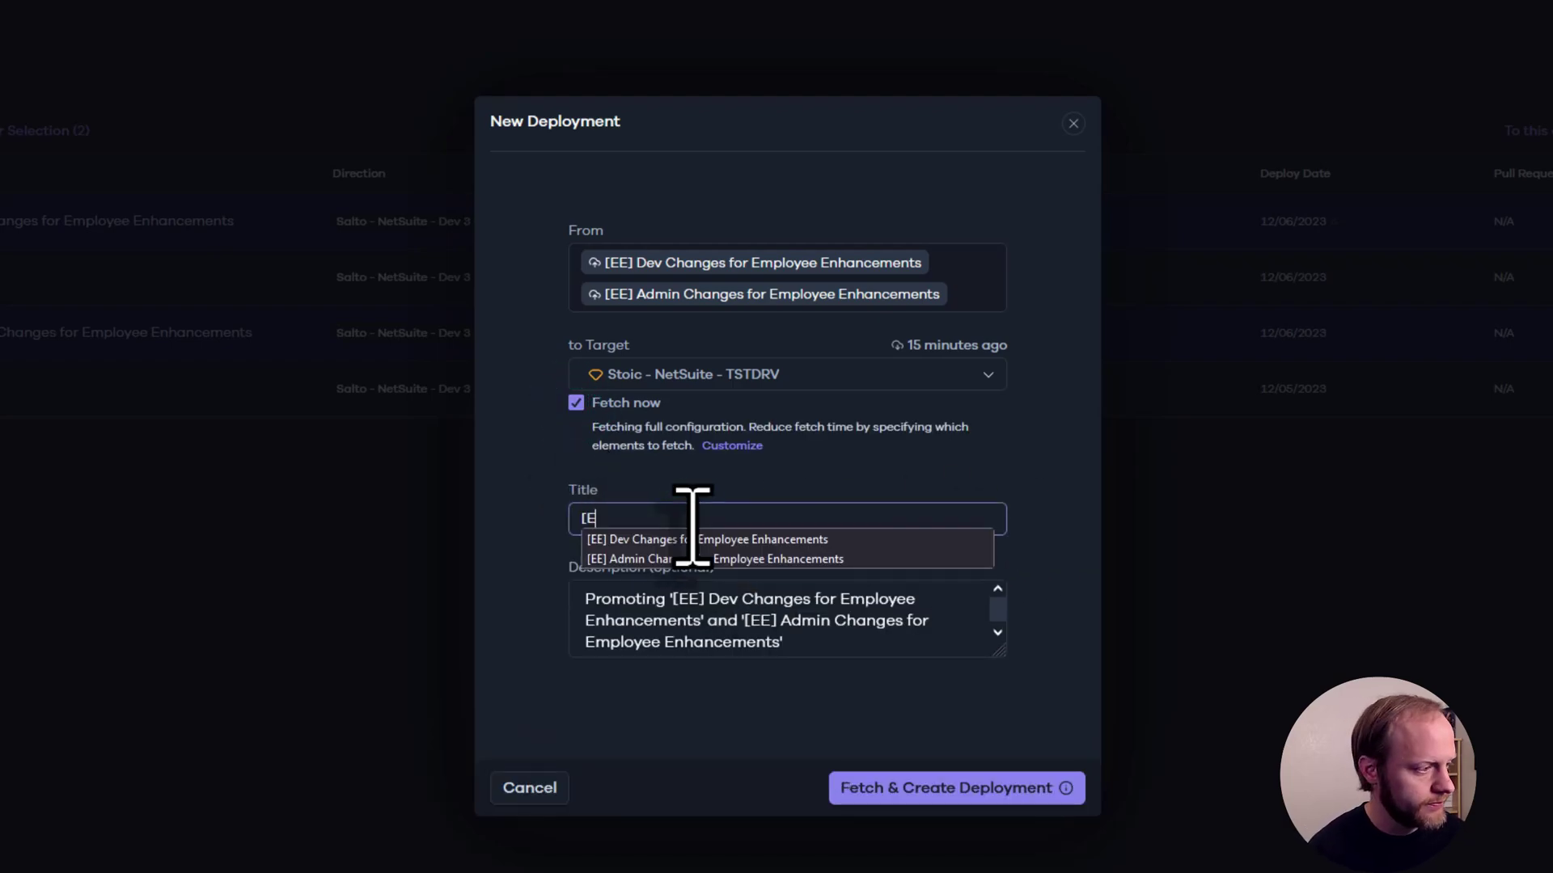
pyautogui.write('E] Empl')
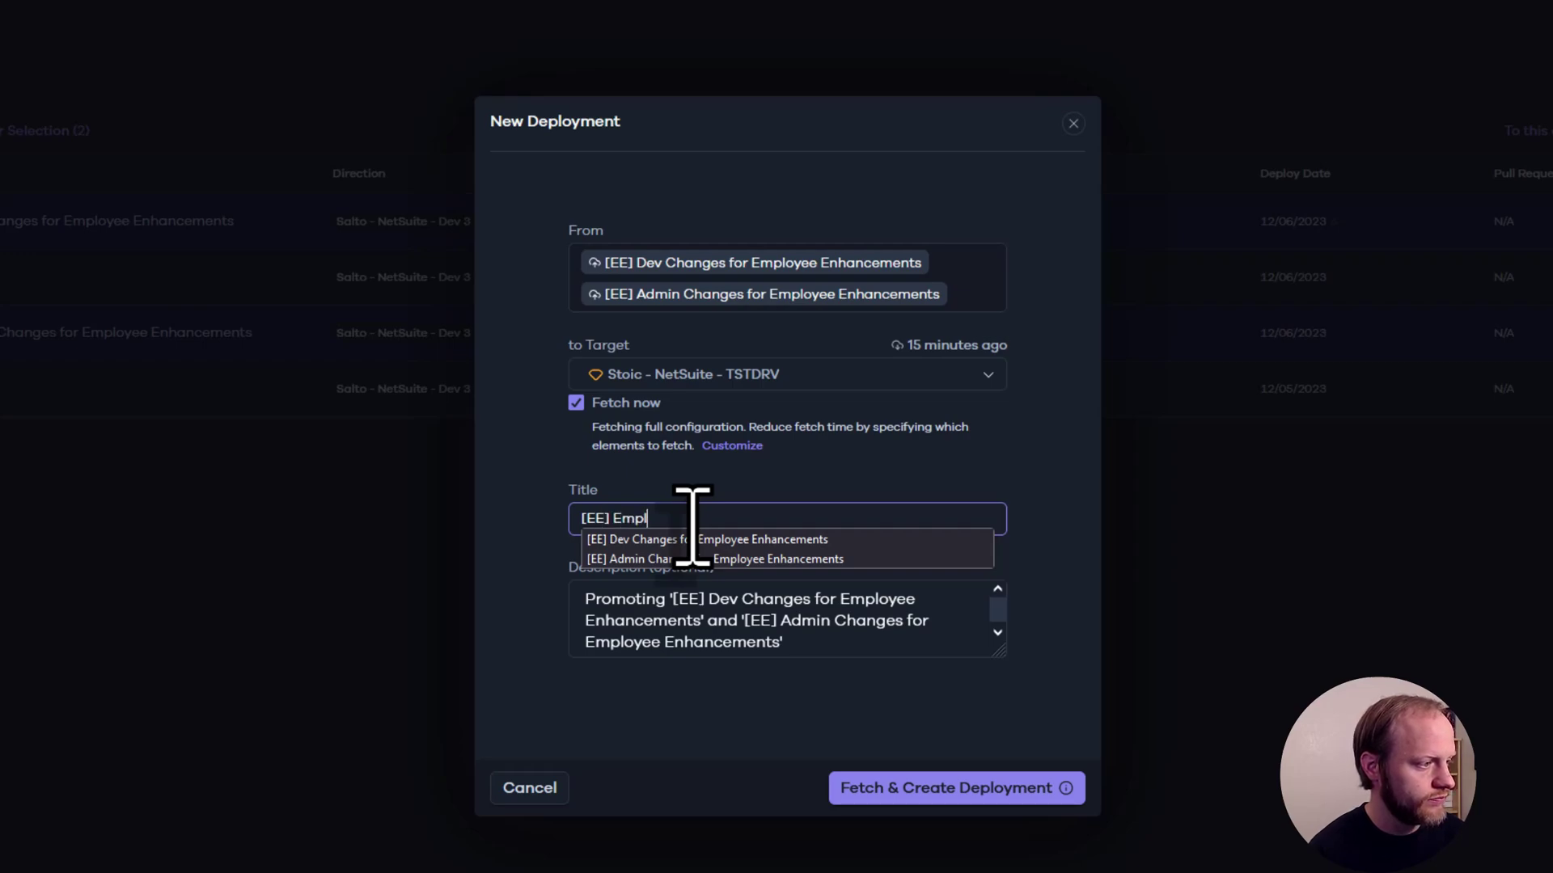
pyautogui.write('oyee Enhancements 2023')
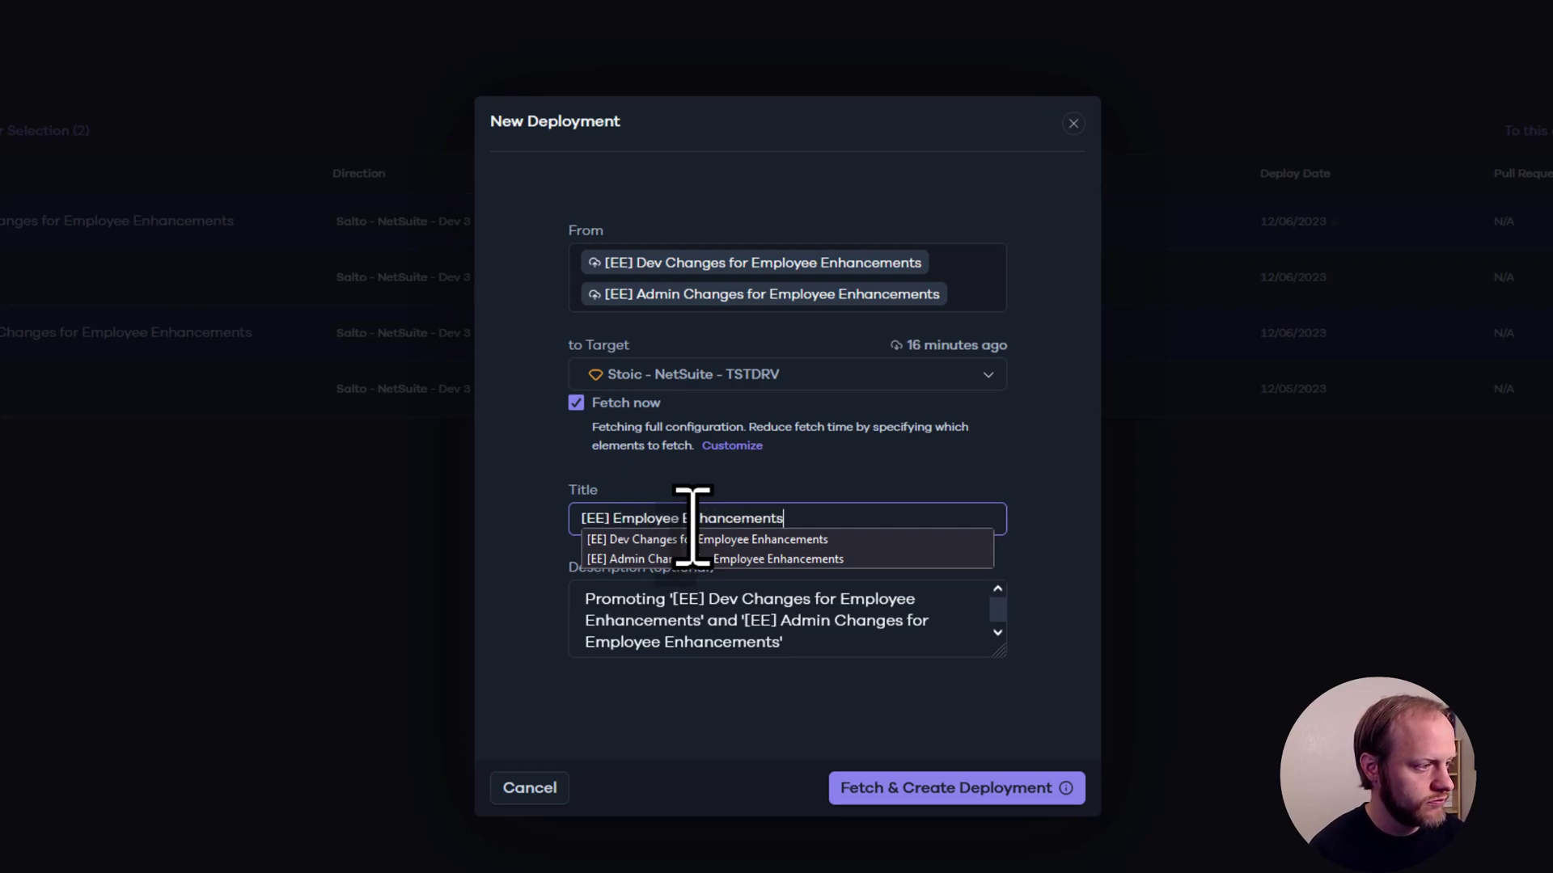
pyautogui.click(1051, 536)
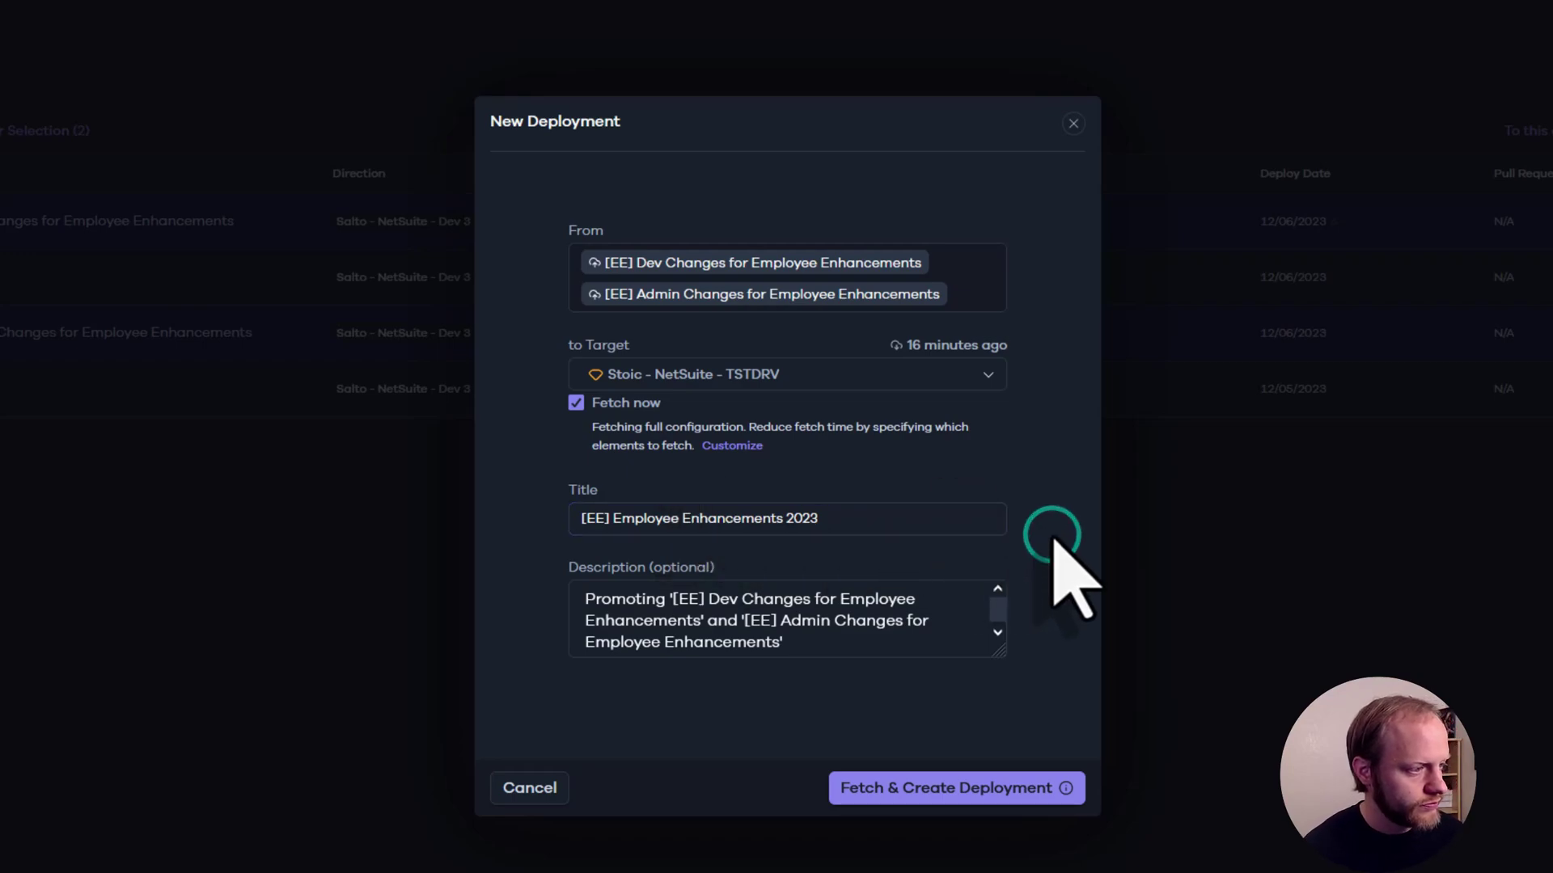
pyautogui.click(979, 789)
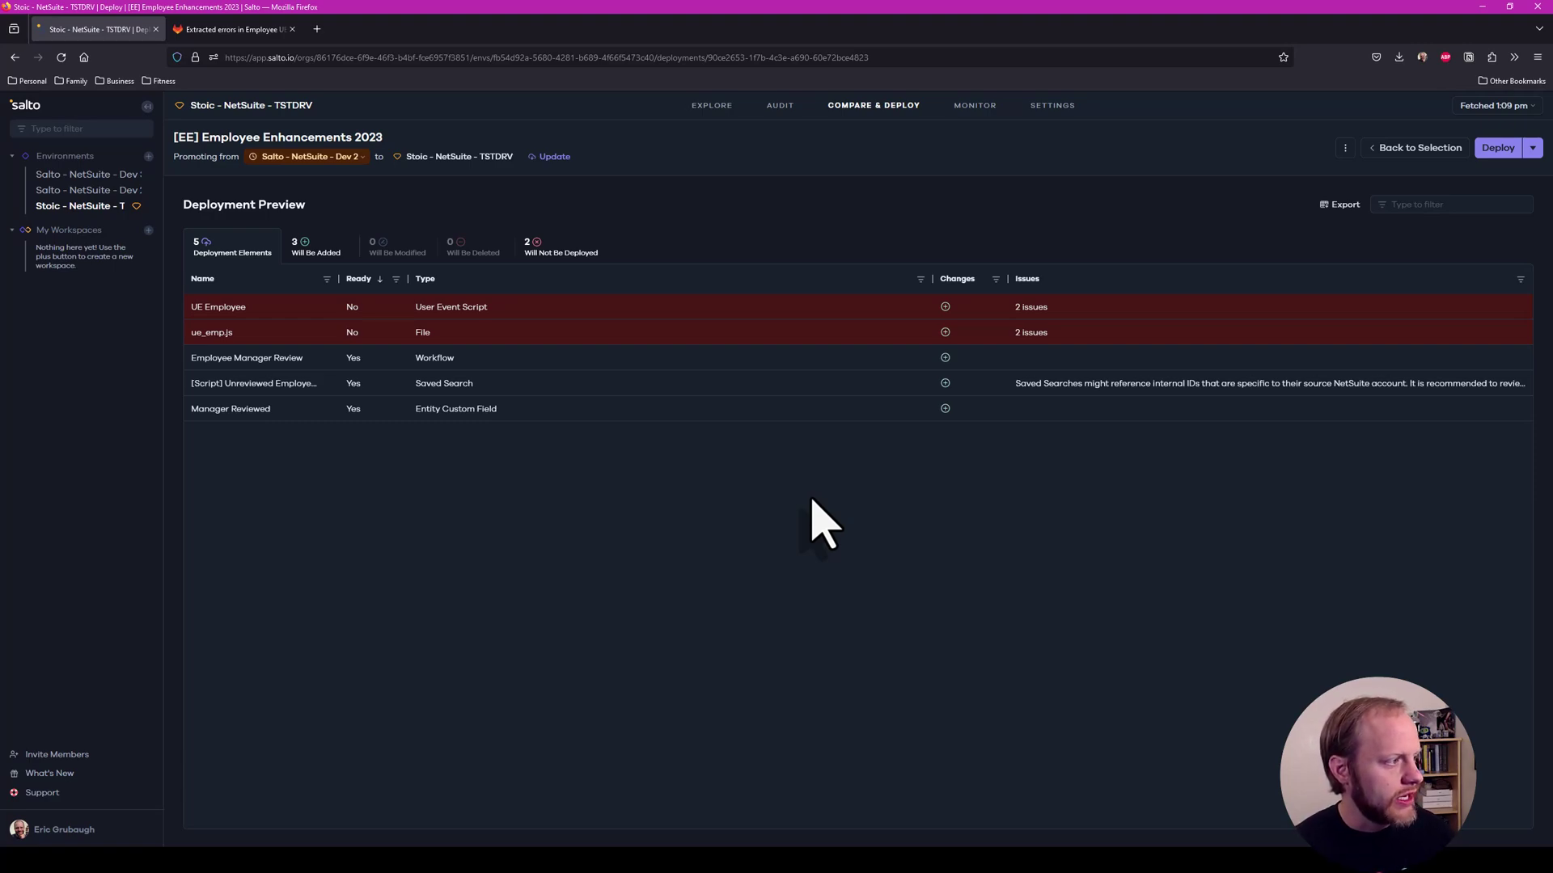
# - Inspect ue_emp.js's error messages and generated dependencies showing the missing salto-demos parent folder
pyautogui.click(652, 336)
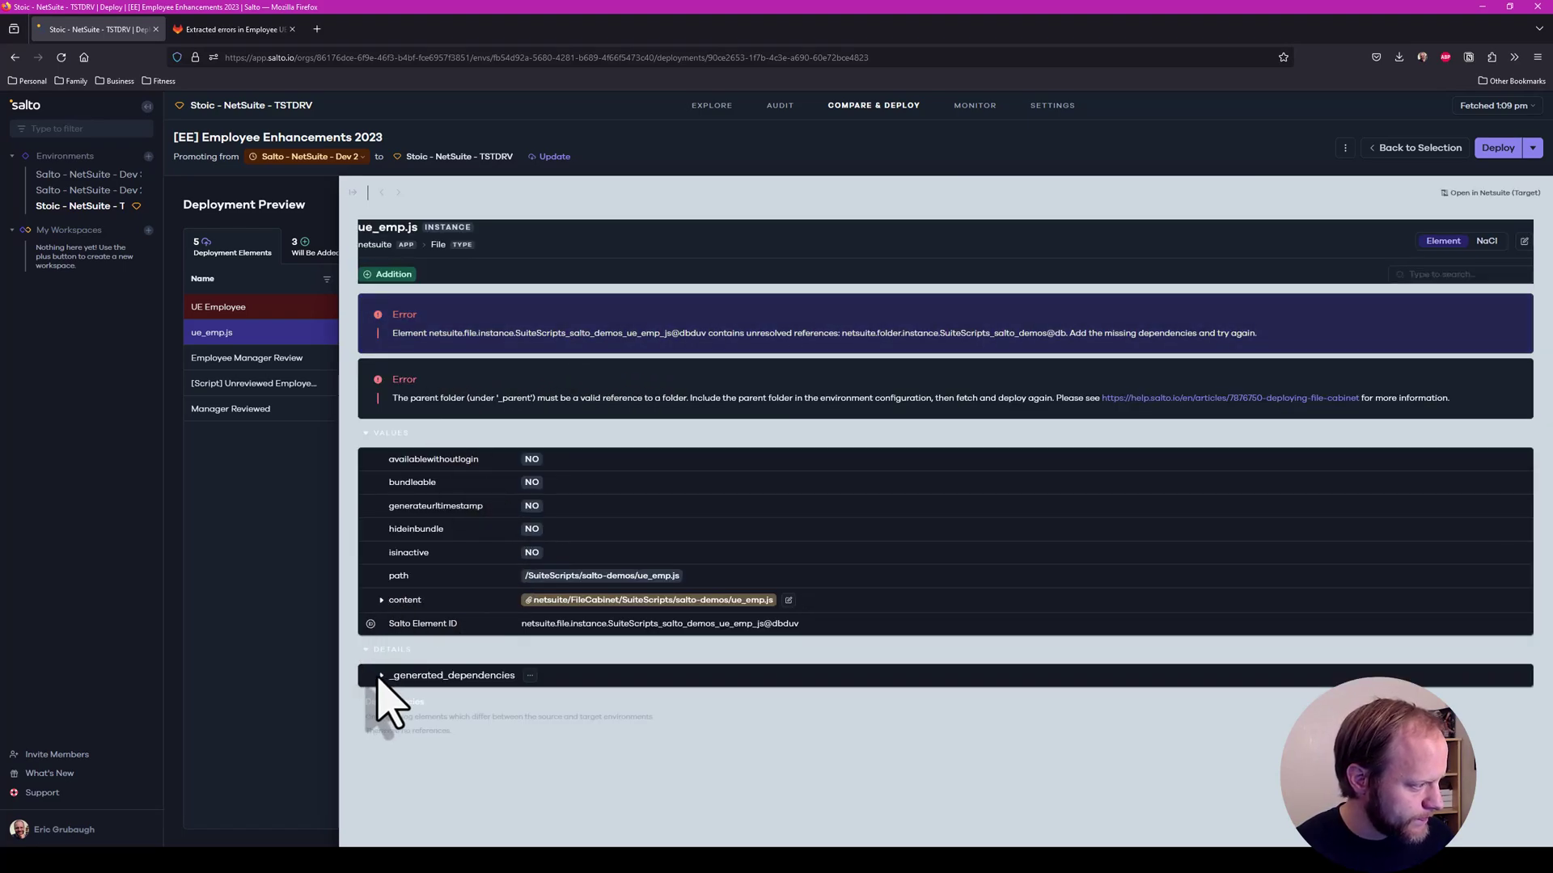
pyautogui.click(381, 675)
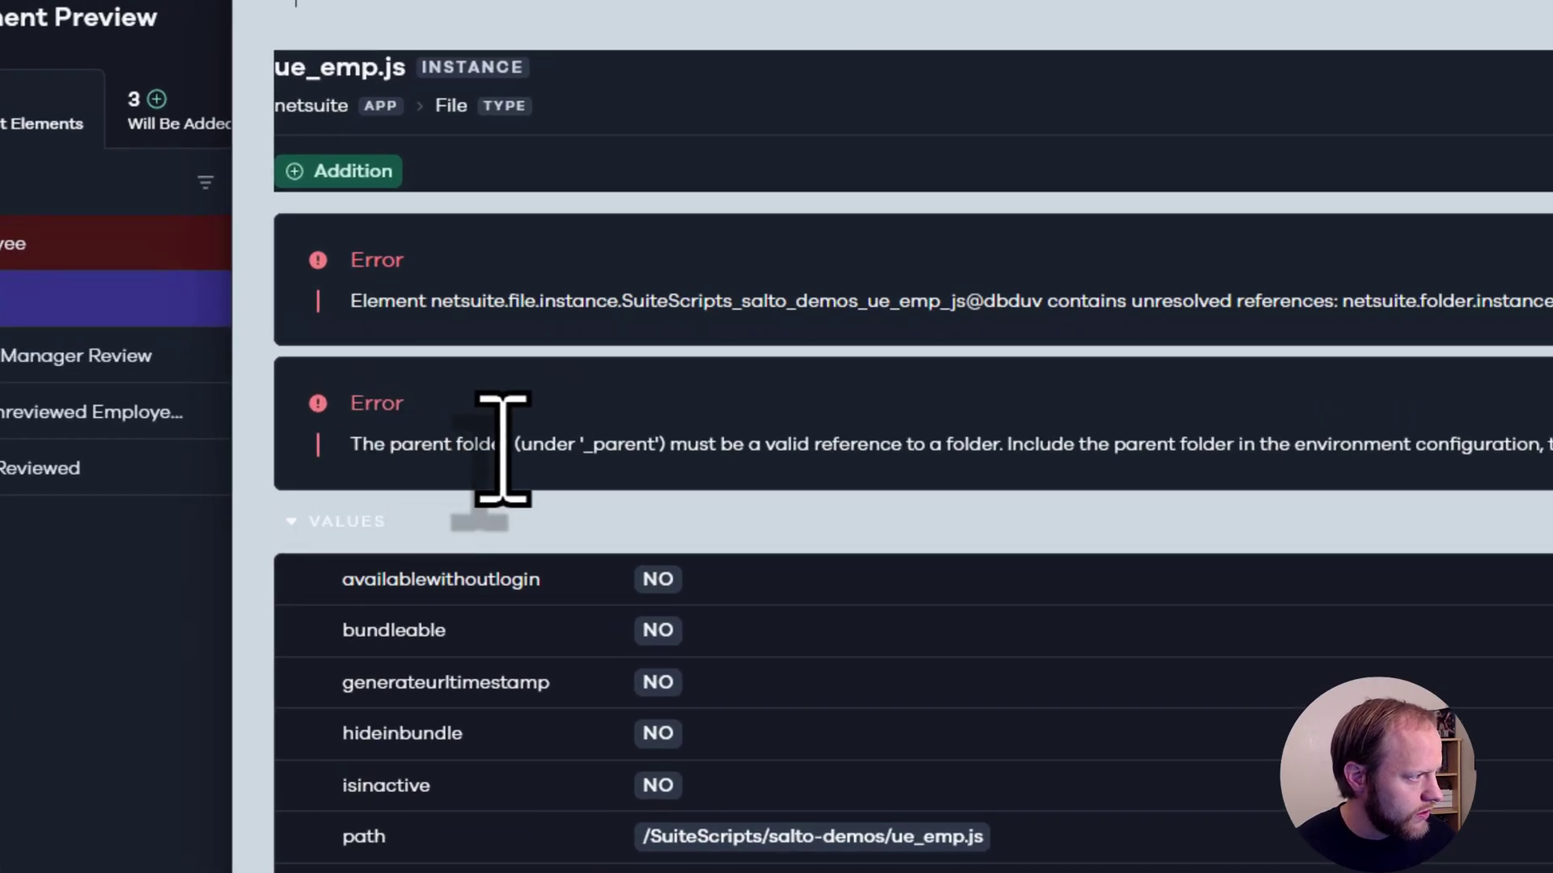
pyautogui.moveTo(348, 445); pyautogui.dragTo(520, 447)
pyautogui.click(808, 451)
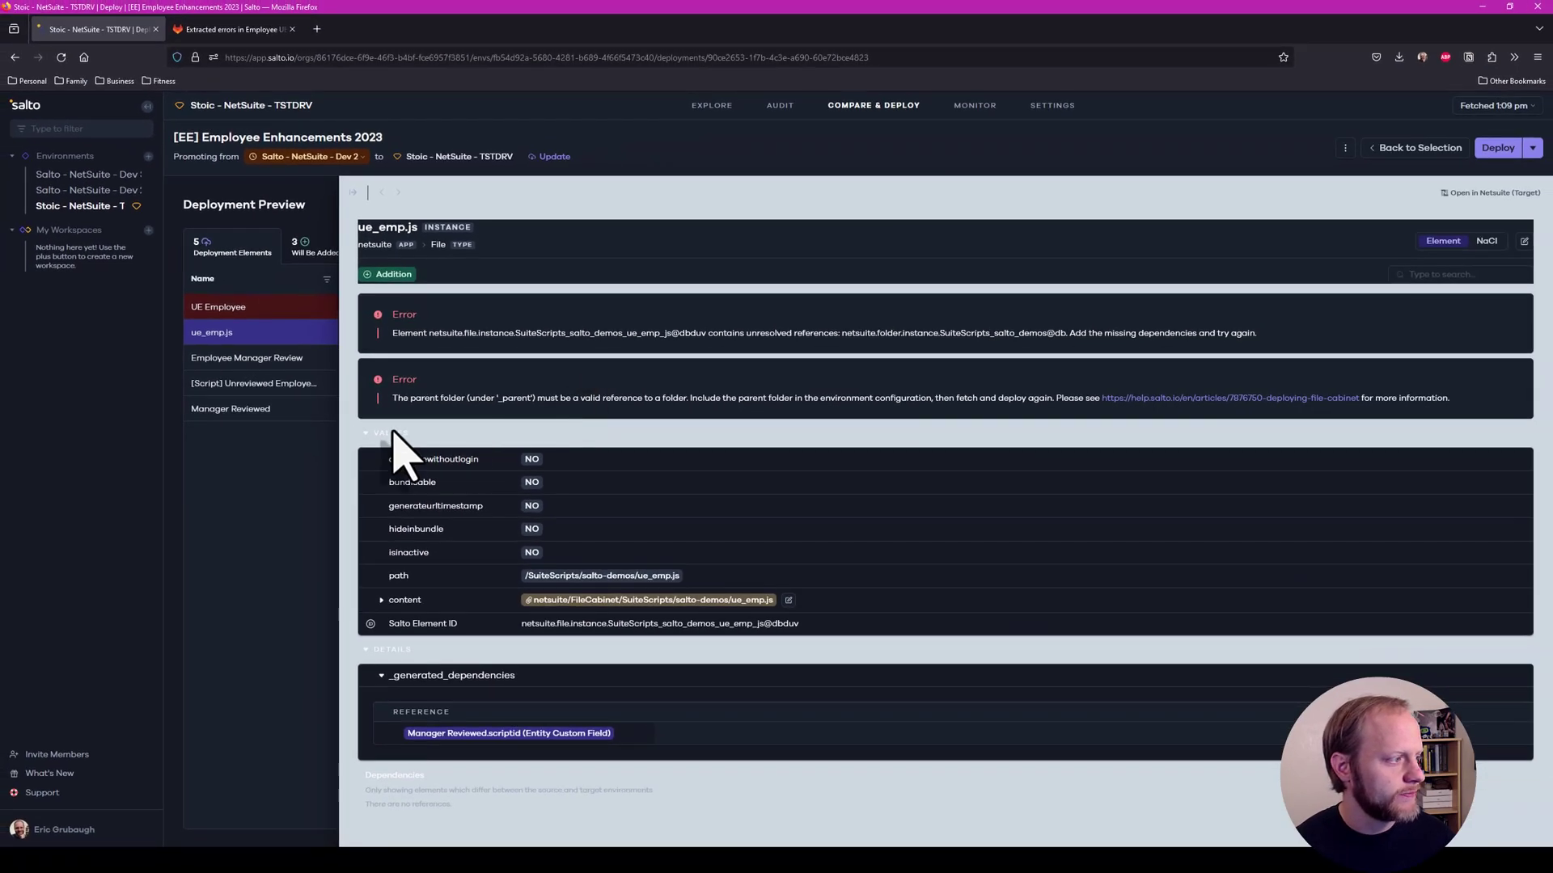
pyautogui.click(257, 463)
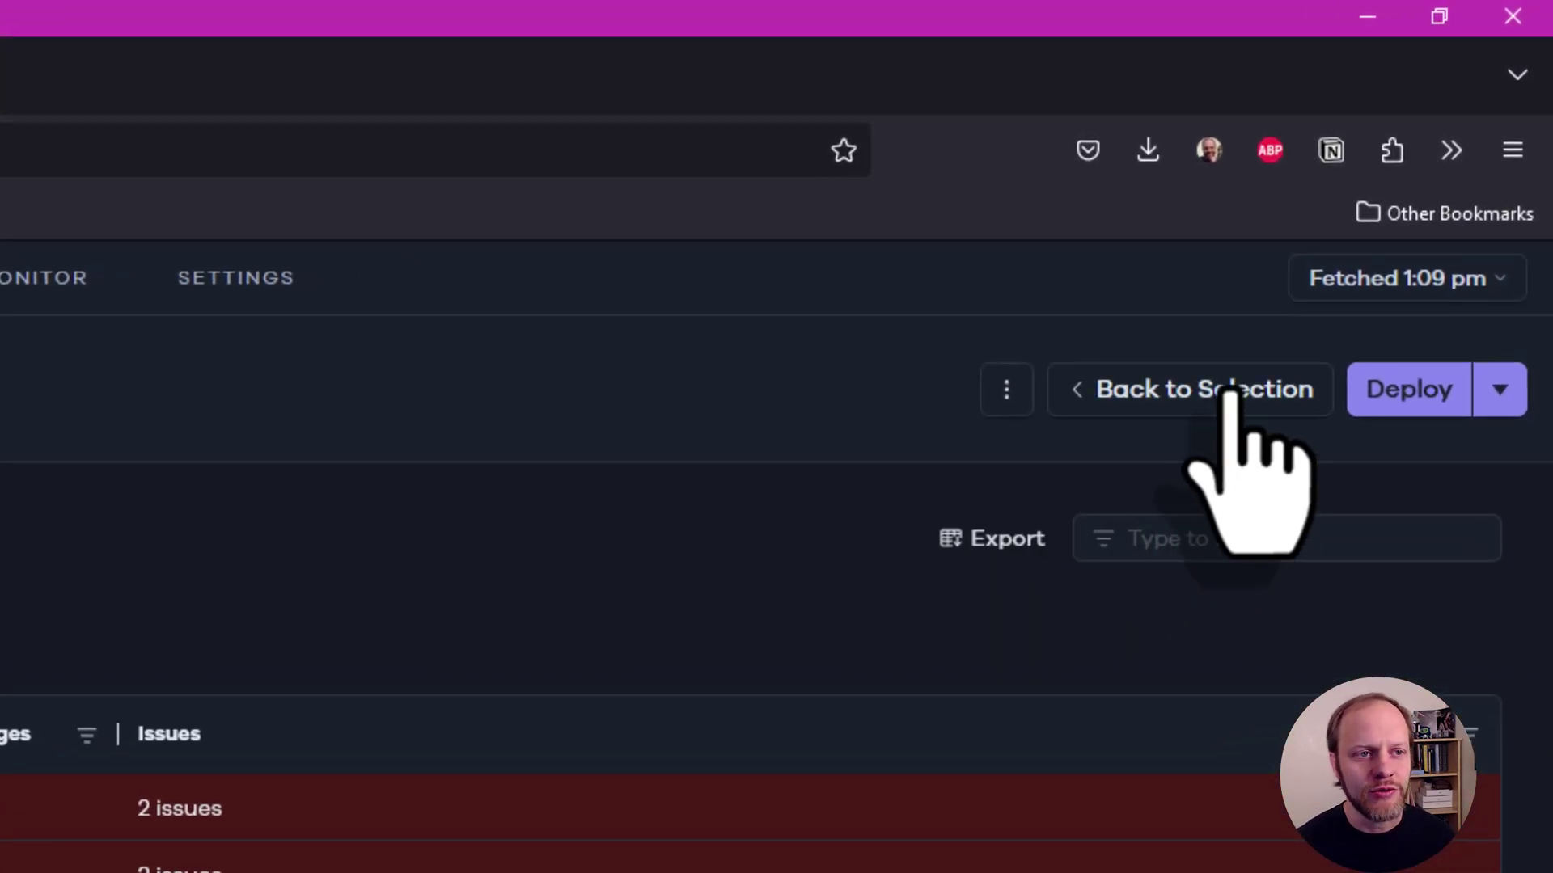
# - Add the missing FileCabinet > SuiteScripts > salto-demos folder and preview the deployment again
pyautogui.click(1225, 392)
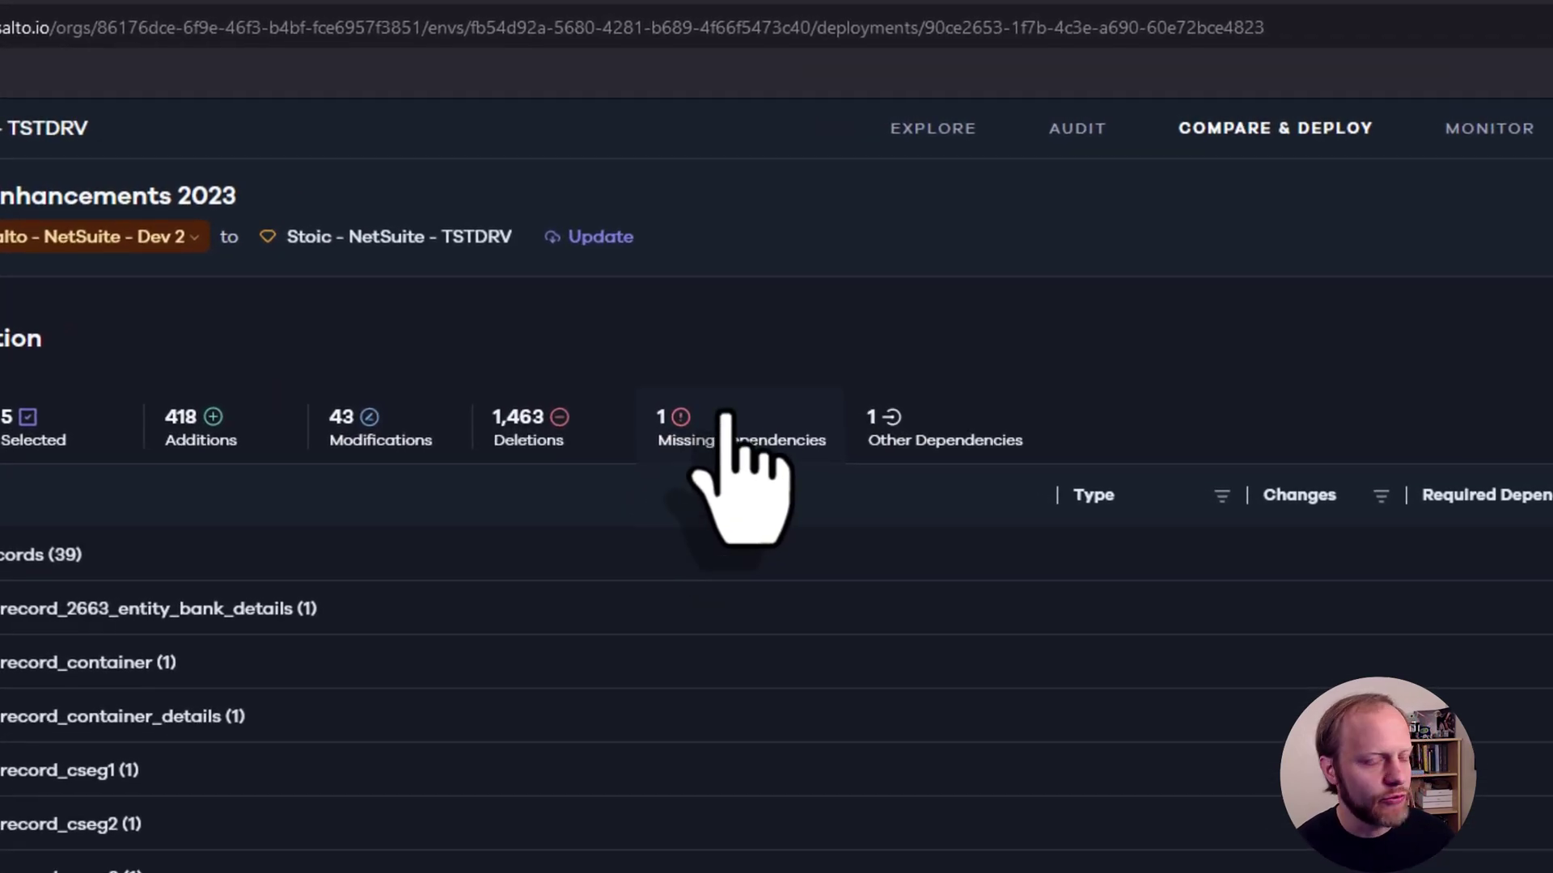
pyautogui.click(722, 416)
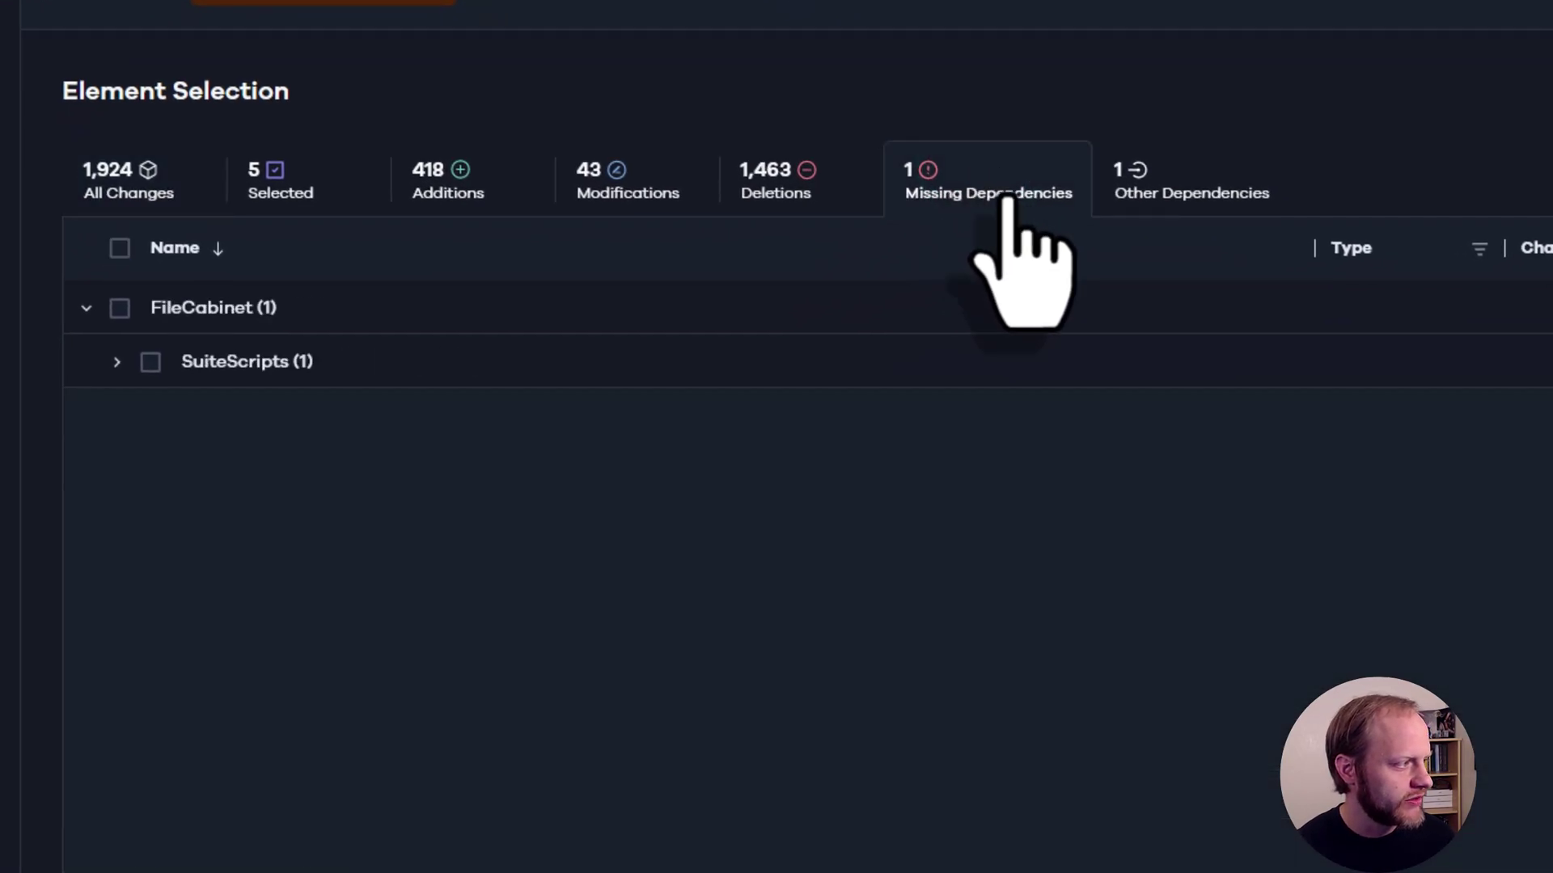
pyautogui.click(116, 362)
pyautogui.click(182, 415)
pyautogui.click(147, 415)
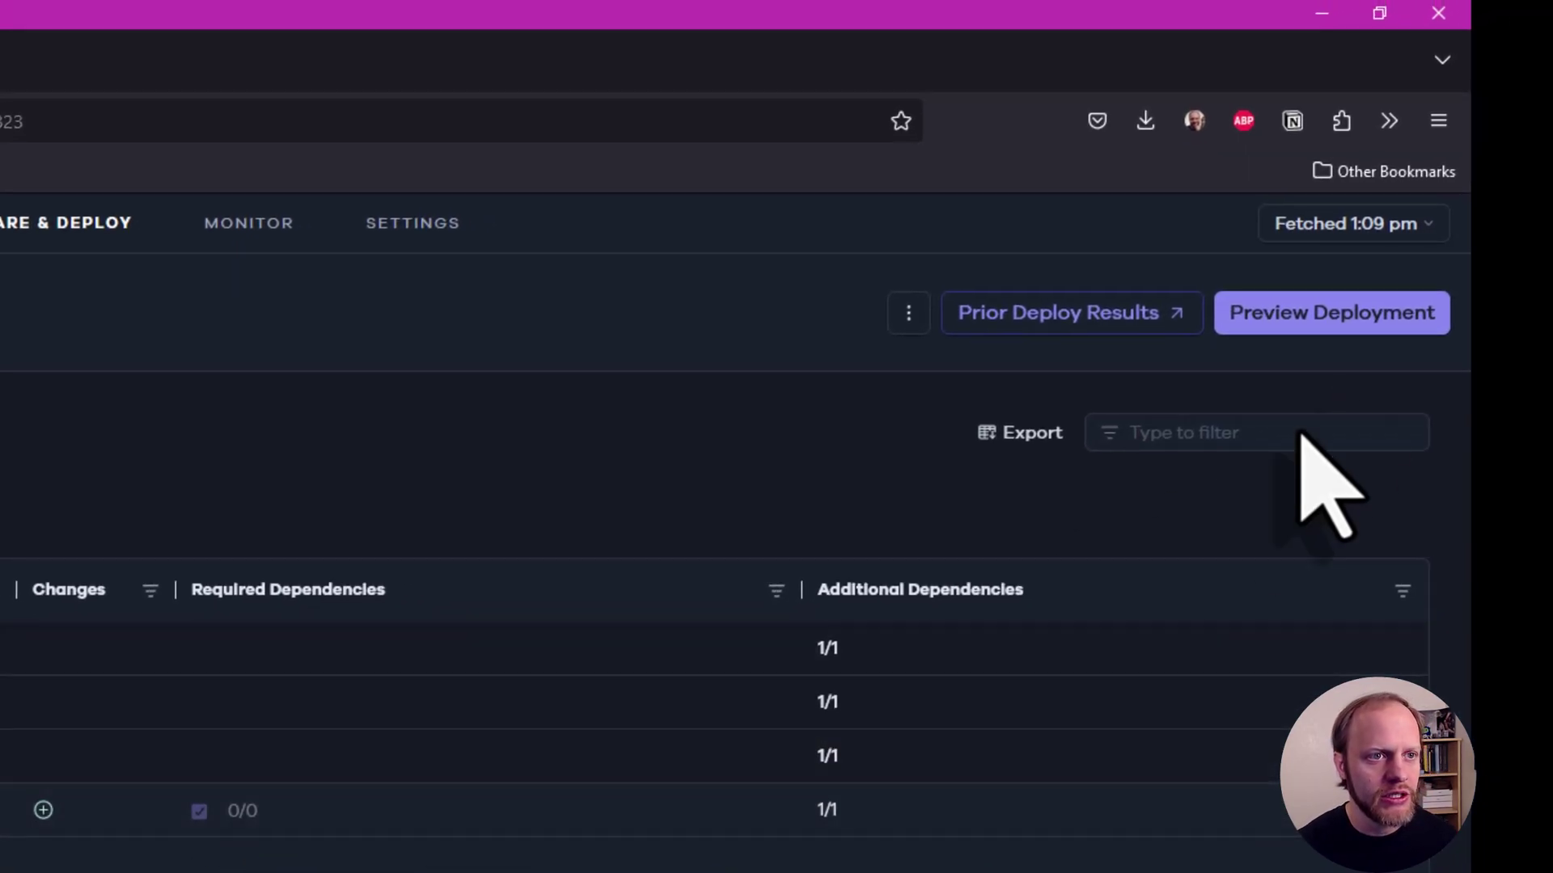
pyautogui.click(1352, 312)
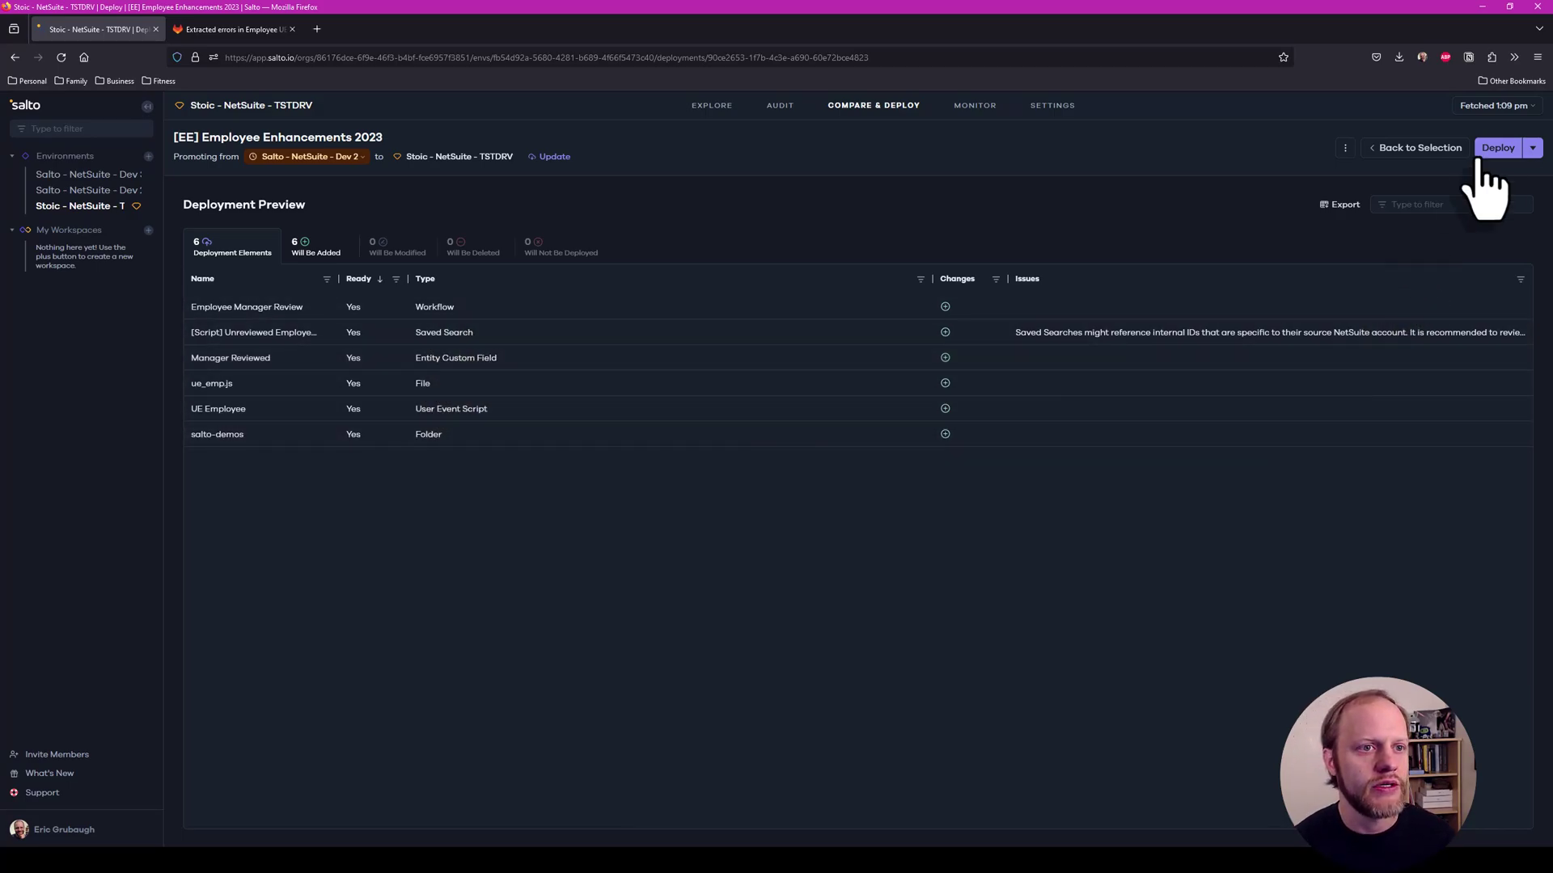
# - Deploy the six elements to TSTDRV, confirming the sensitive-environment warning
pyautogui.click(1497, 147)
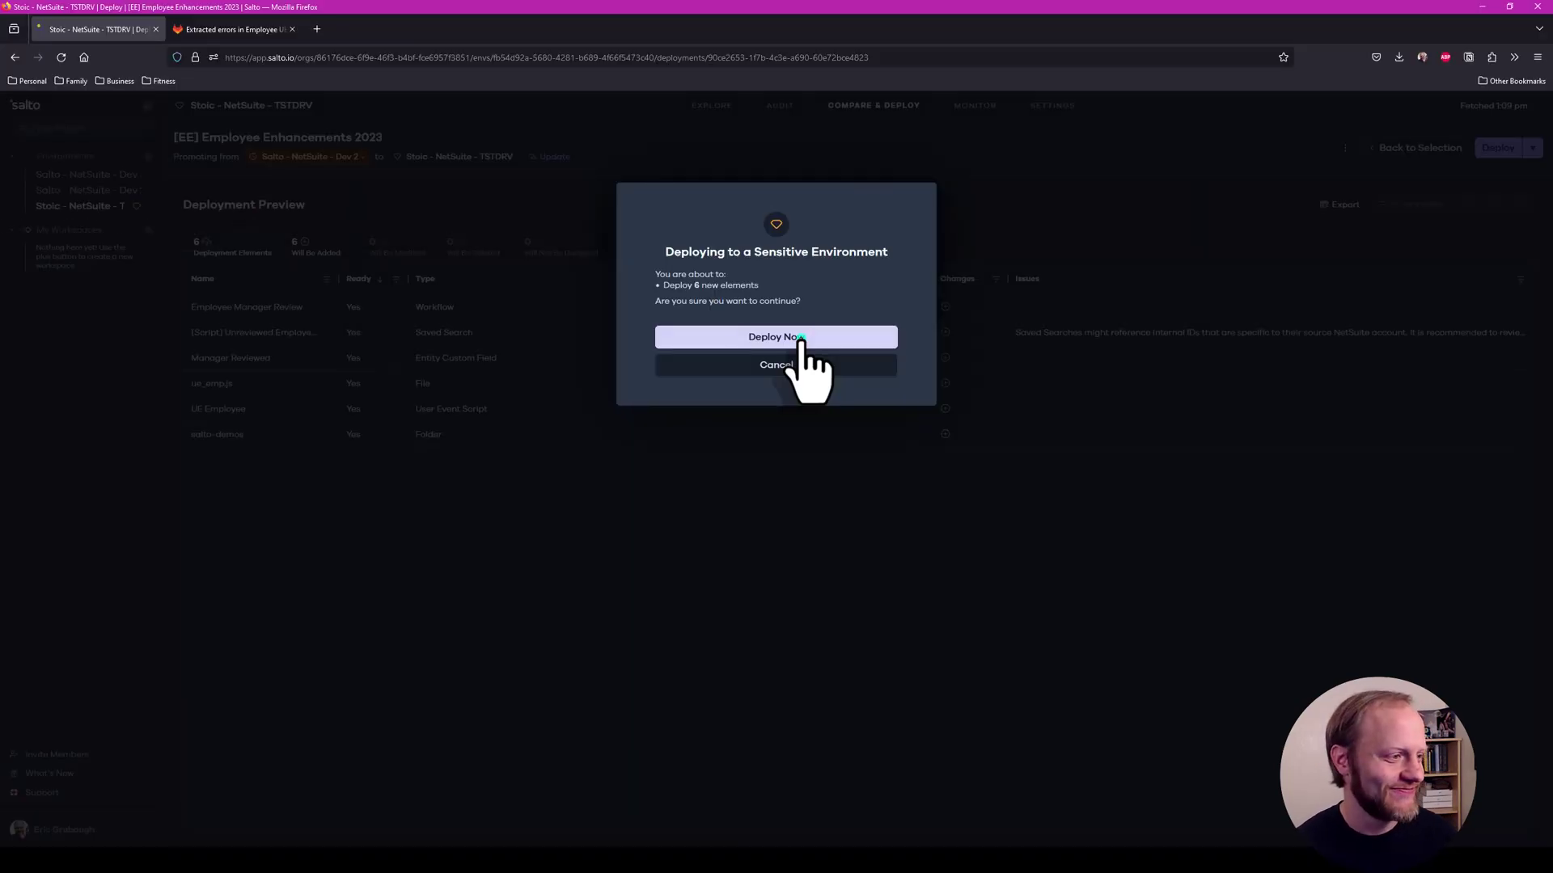
pyautogui.click(801, 340)
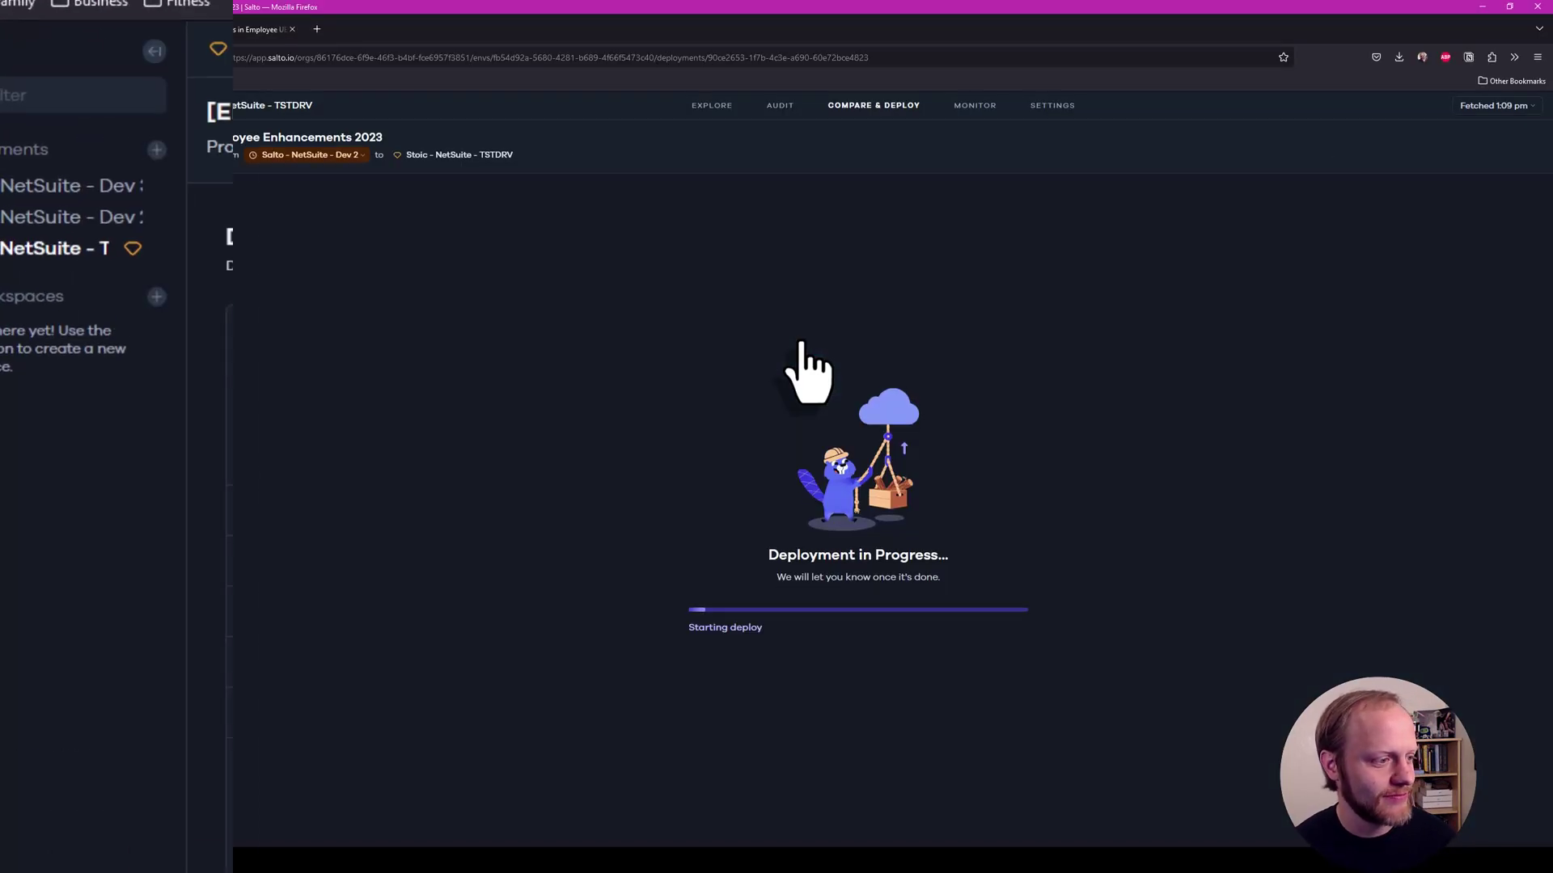